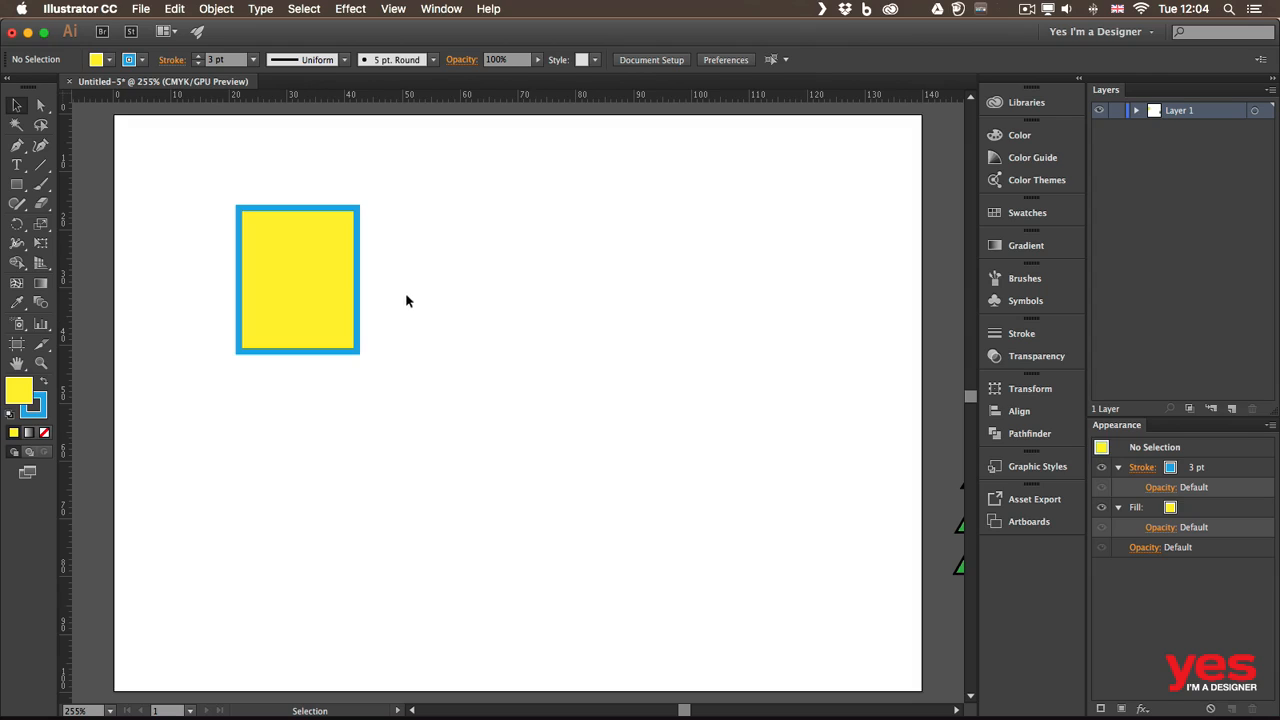
Duplicate the yellow rectangle and place the copy diagonally down to the right, overlapping the original's lower corner.
{"action": "left_click", "coordinate": [320, 265]}
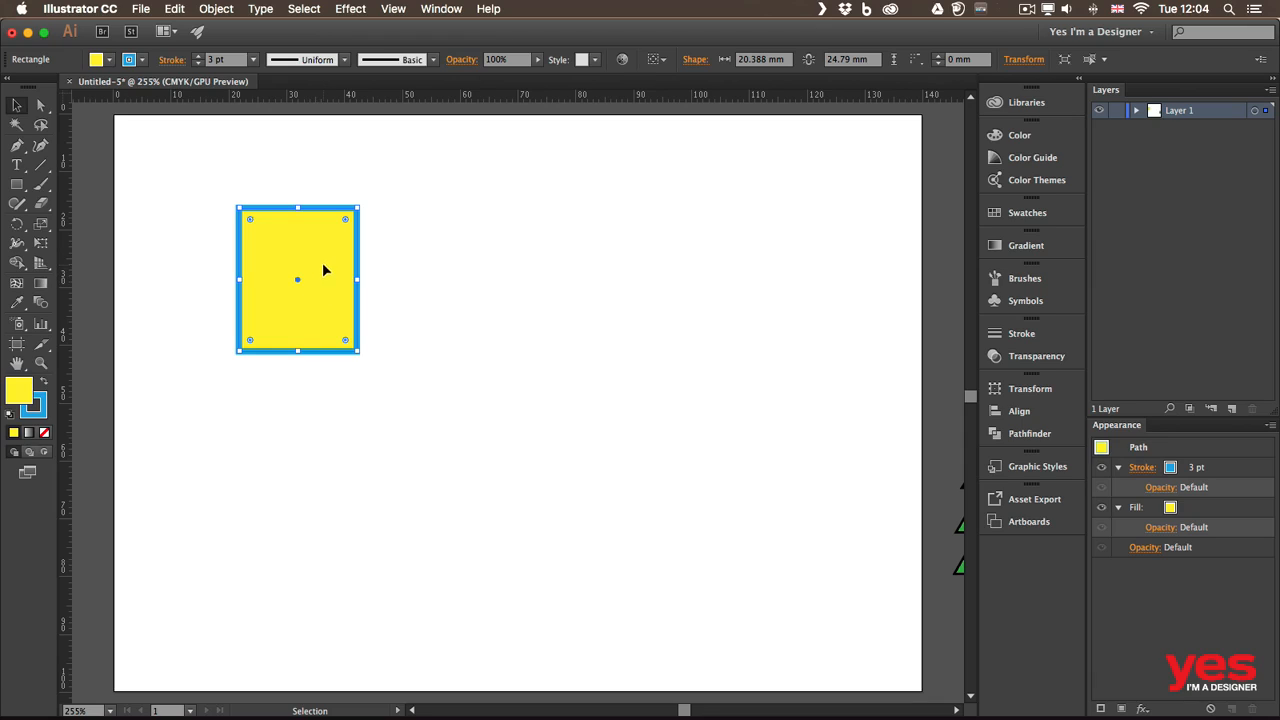
{"action": "key", "text": "alt"}
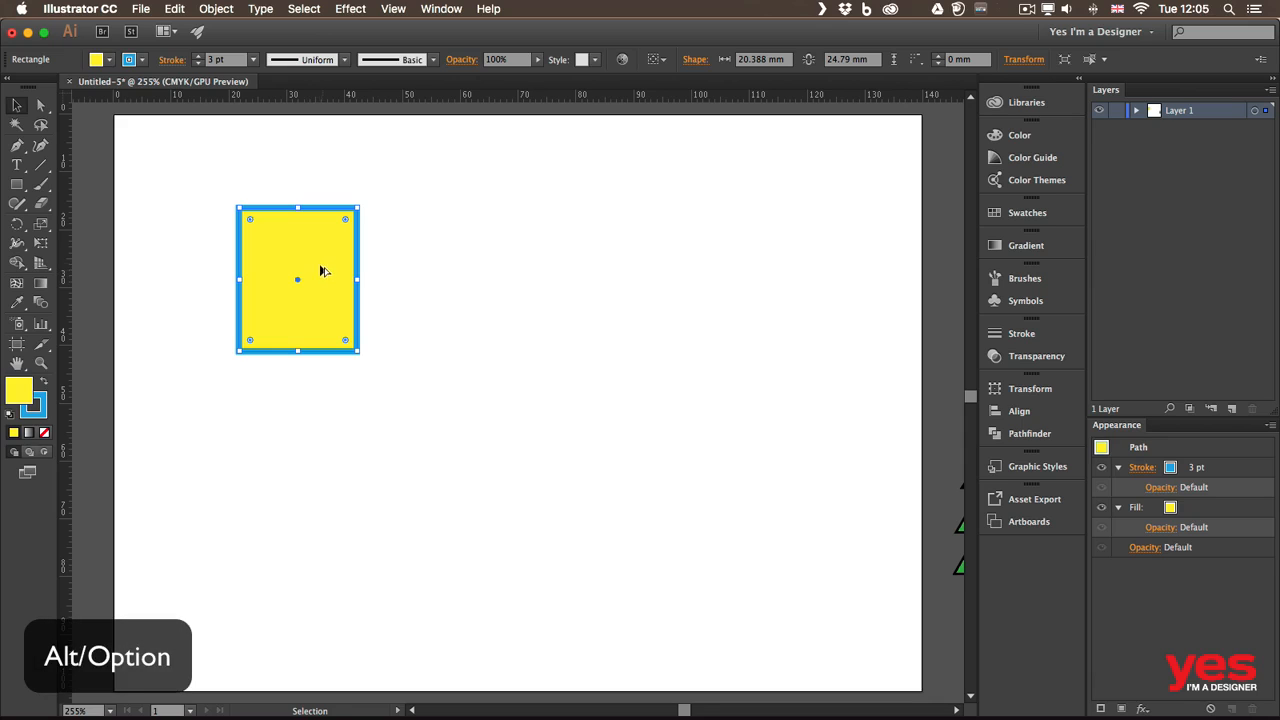
{"action": "left_click_drag", "start_coordinate": [322, 264], "coordinate": [389, 331]}
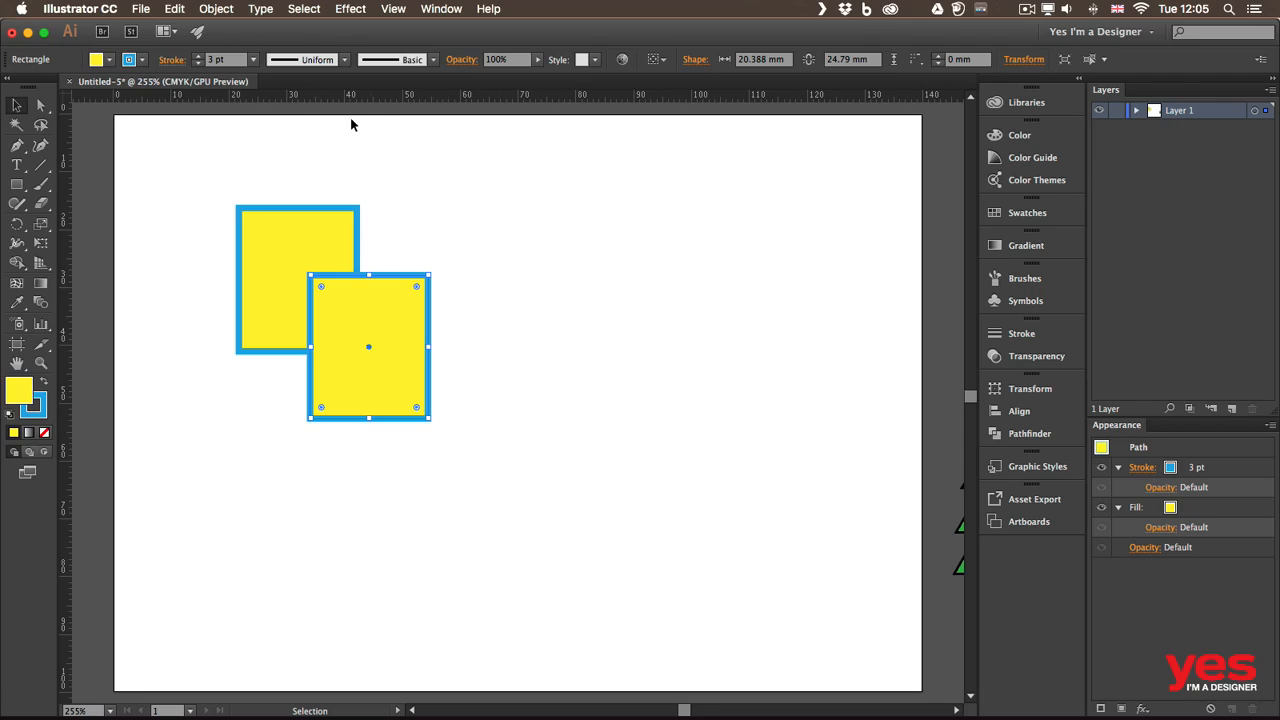
Try several fill swatches on the copied rectangle, give it a dark purple fill, and deselect it.
{"action": "left_click", "coordinate": [108, 60]}
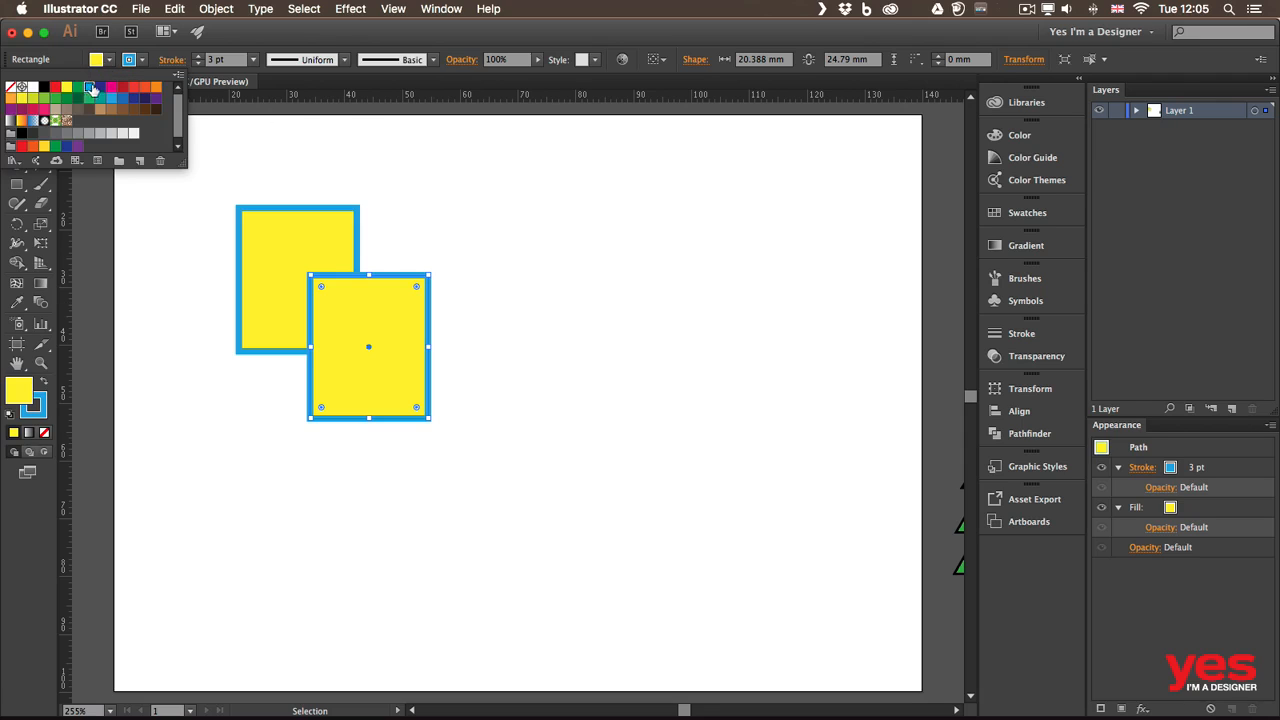
{"action": "left_click", "coordinate": [89, 88]}
{"action": "left_click", "coordinate": [111, 90]}
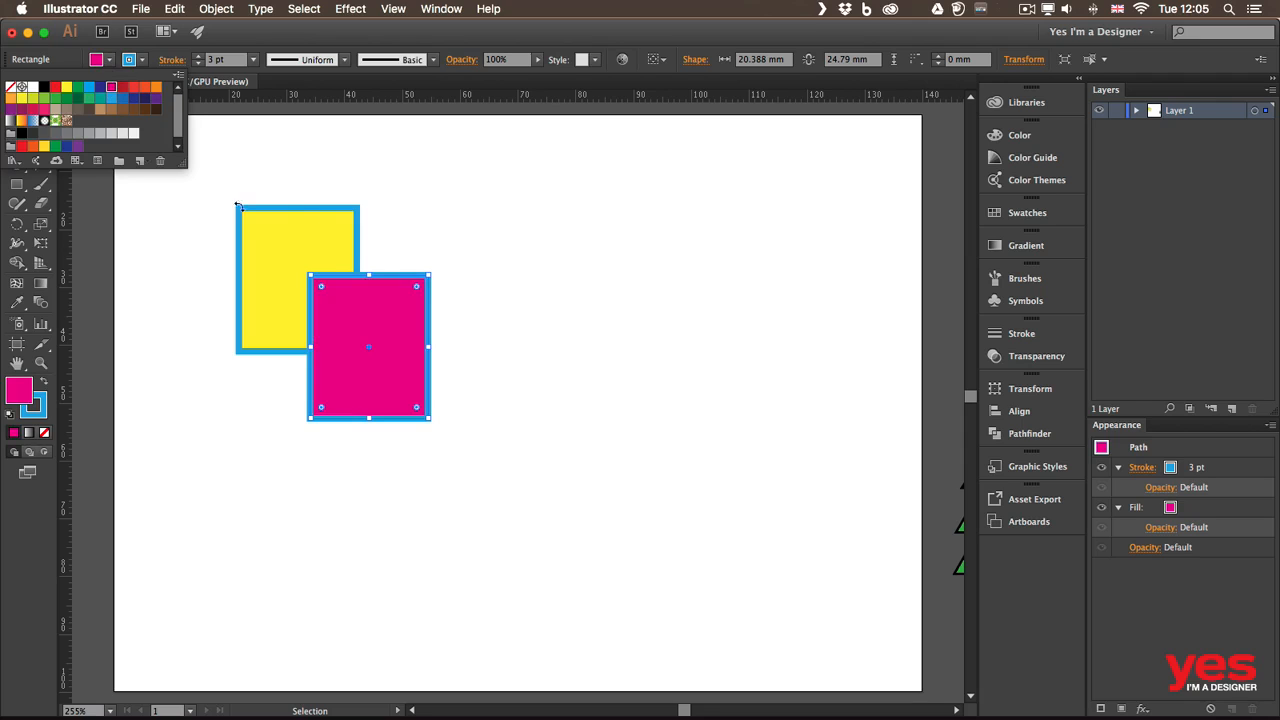
{"action": "left_click", "coordinate": [146, 89]}
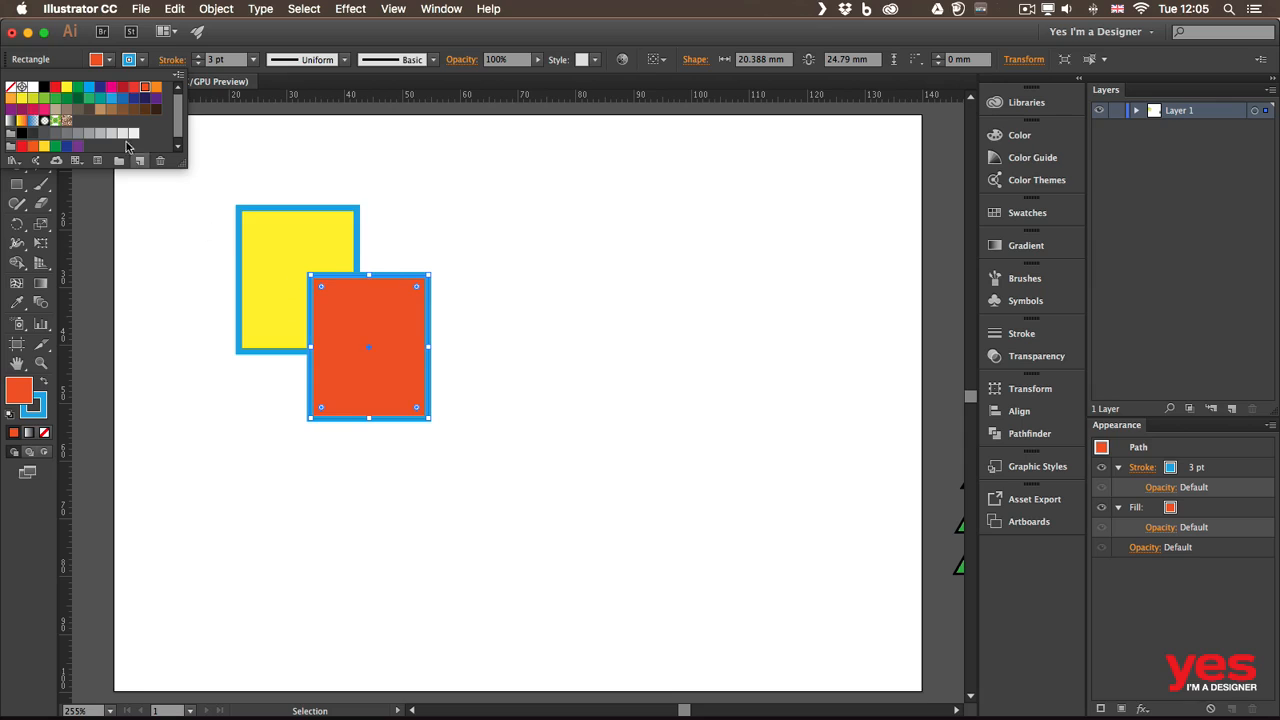
{"action": "left_click", "coordinate": [156, 98]}
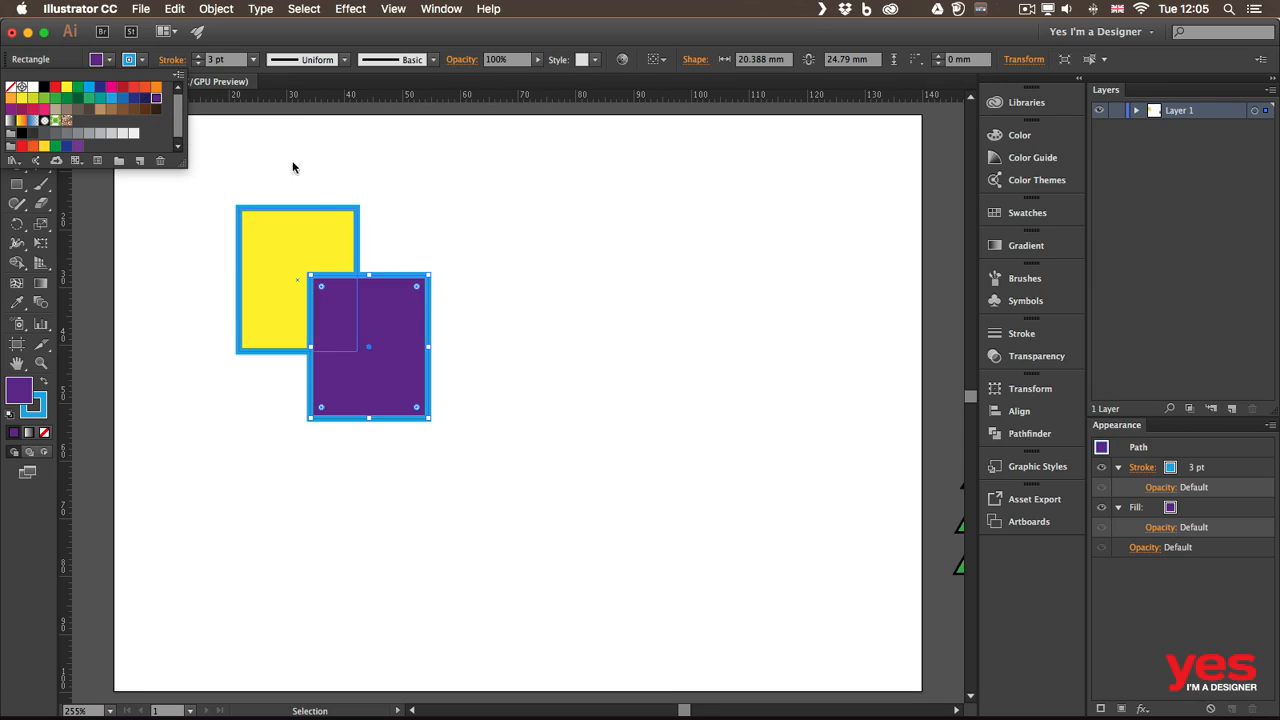
{"action": "left_click", "coordinate": [503, 242]}
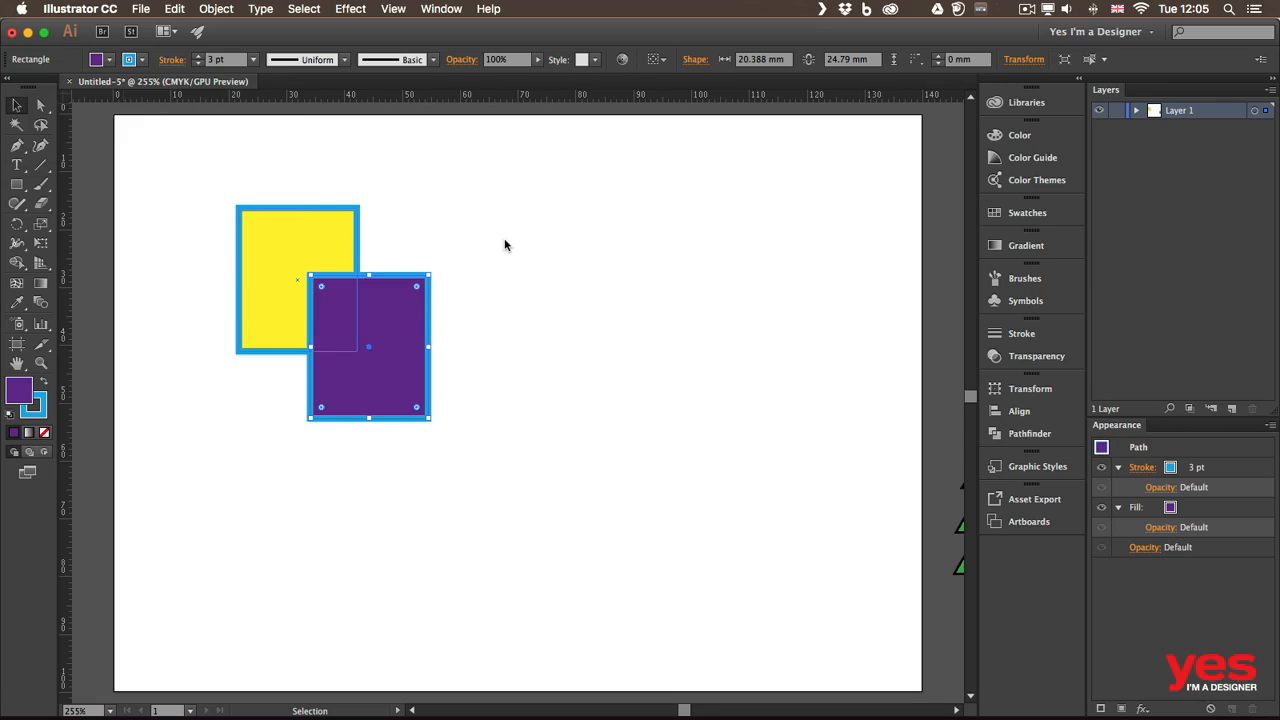
{"action": "left_click", "coordinate": [498, 241]}
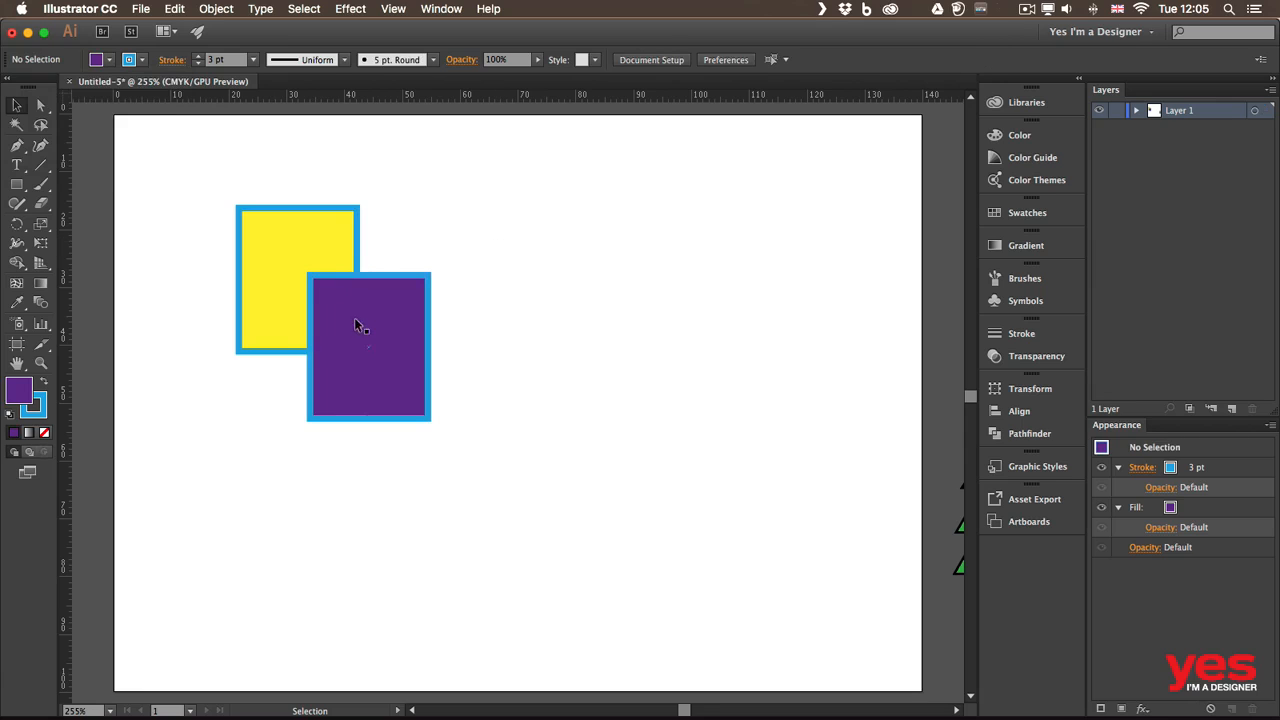
Move the yellow rectangle slightly further under the purple one and merge both rectangles with Pathfinder's Unite shape mode.
{"action": "left_click_drag", "start_coordinate": [295, 240], "coordinate": [314, 275]}
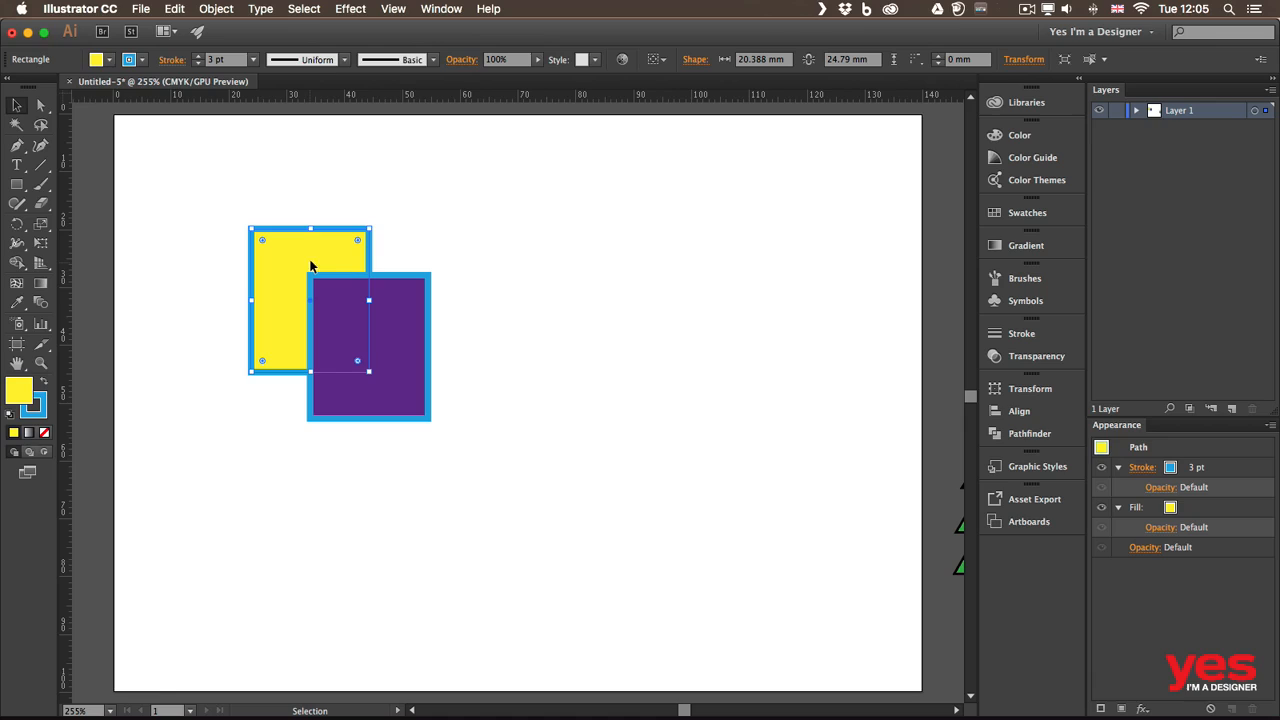
{"action": "left_click", "coordinate": [475, 241]}
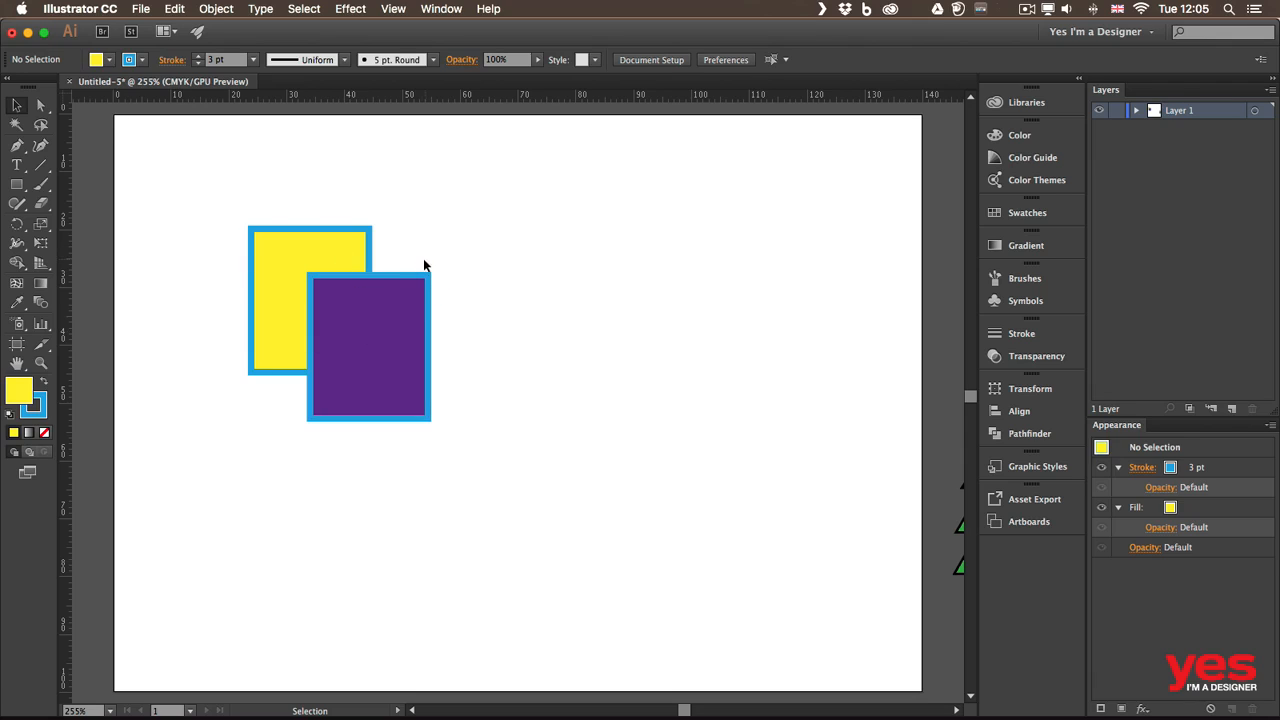
{"action": "left_click_drag", "start_coordinate": [223, 220], "coordinate": [437, 398]}
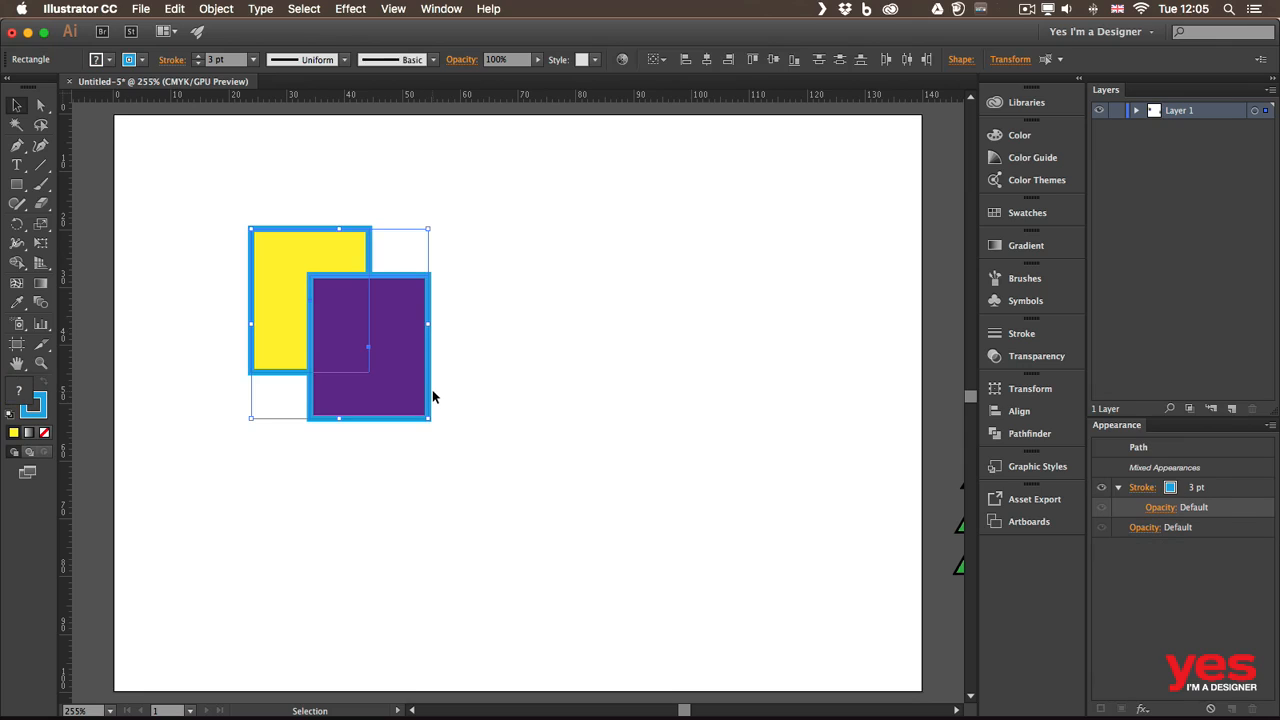
{"action": "left_click", "coordinate": [1004, 434]}
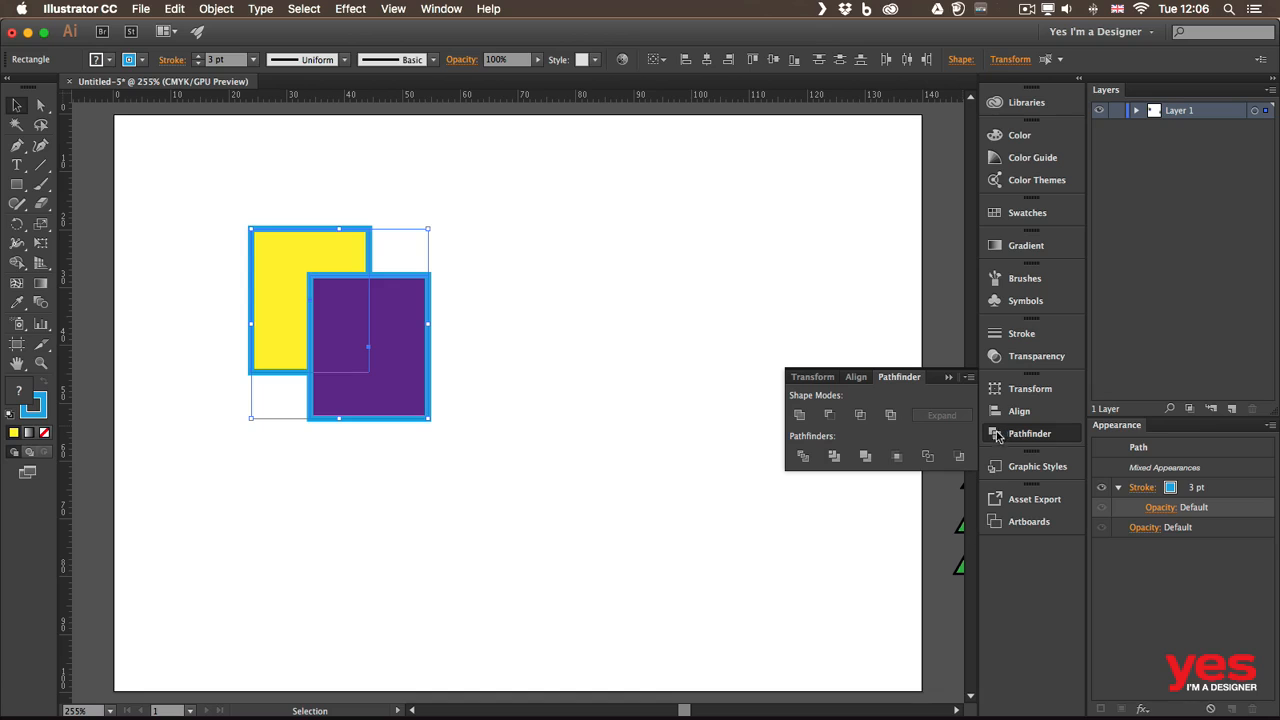
{"action": "left_click", "coordinate": [441, 9]}
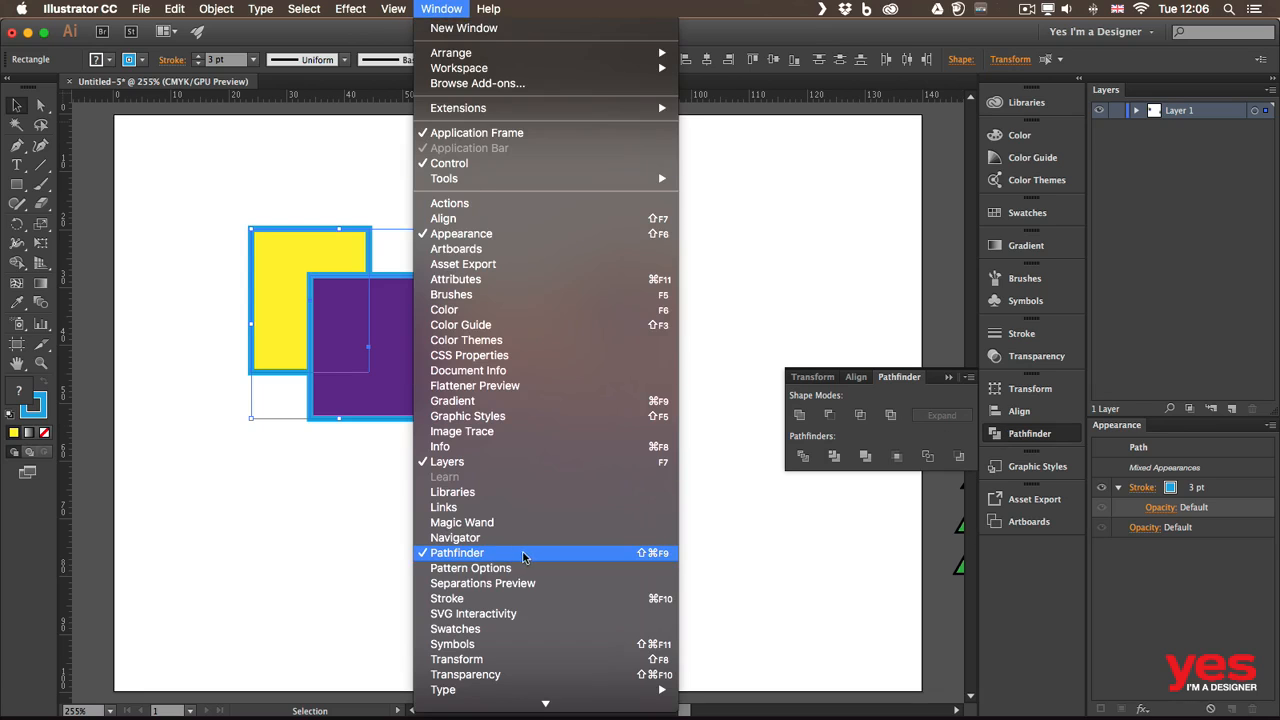
{"action": "left_click", "coordinate": [913, 397]}
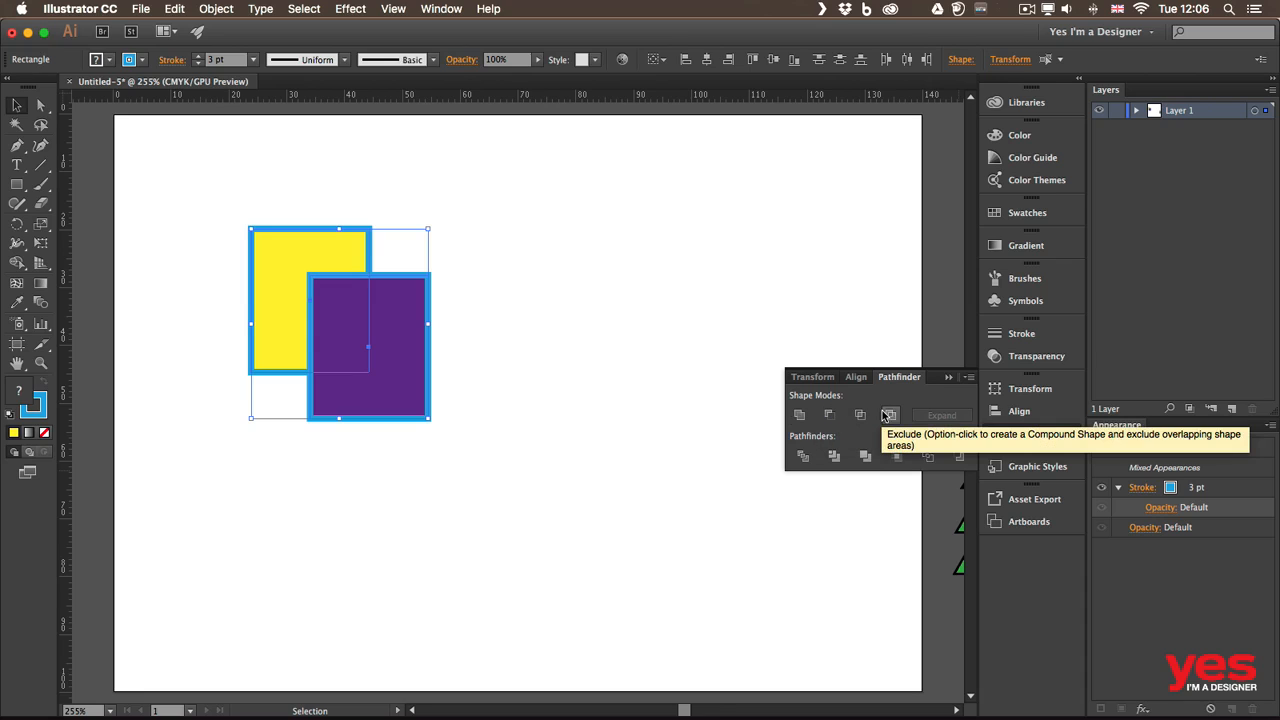
{"action": "left_click", "coordinate": [797, 415]}
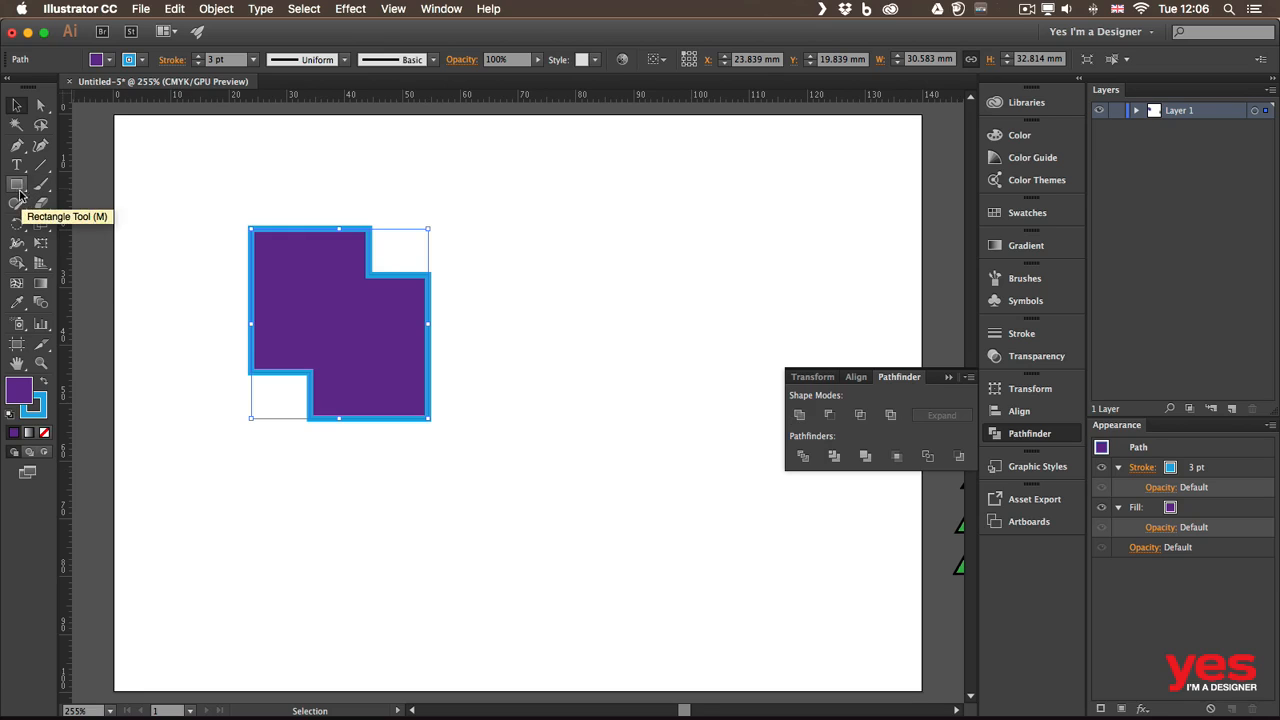
Draw a circle about 29 mm wide over the merged shape's upper-right corner and fill it with yellow.
{"action": "left_click_drag", "start_coordinate": [19, 190], "coordinate": [100, 223]}
{"action": "key", "text": "super+shift+a"}
{"action": "left_click_drag", "start_coordinate": [319, 185], "coordinate": [489, 354]}
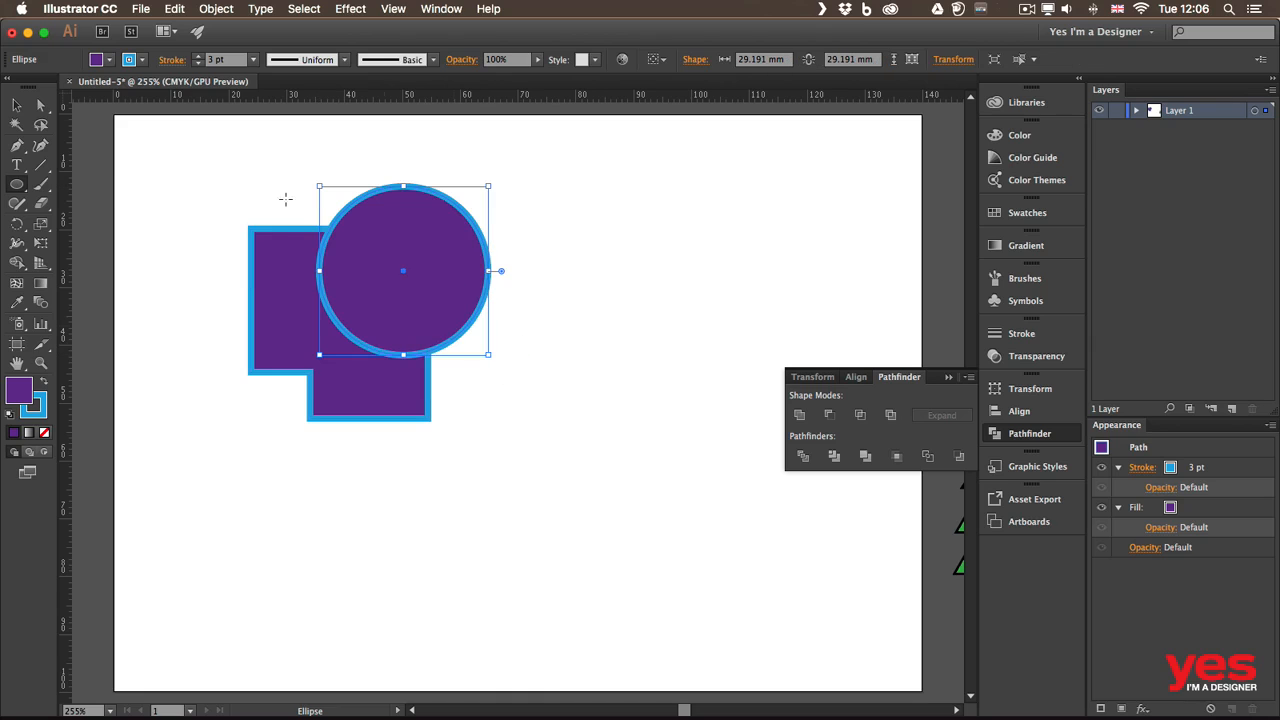
{"action": "left_click", "coordinate": [108, 60]}
{"action": "left_click", "coordinate": [66, 88]}
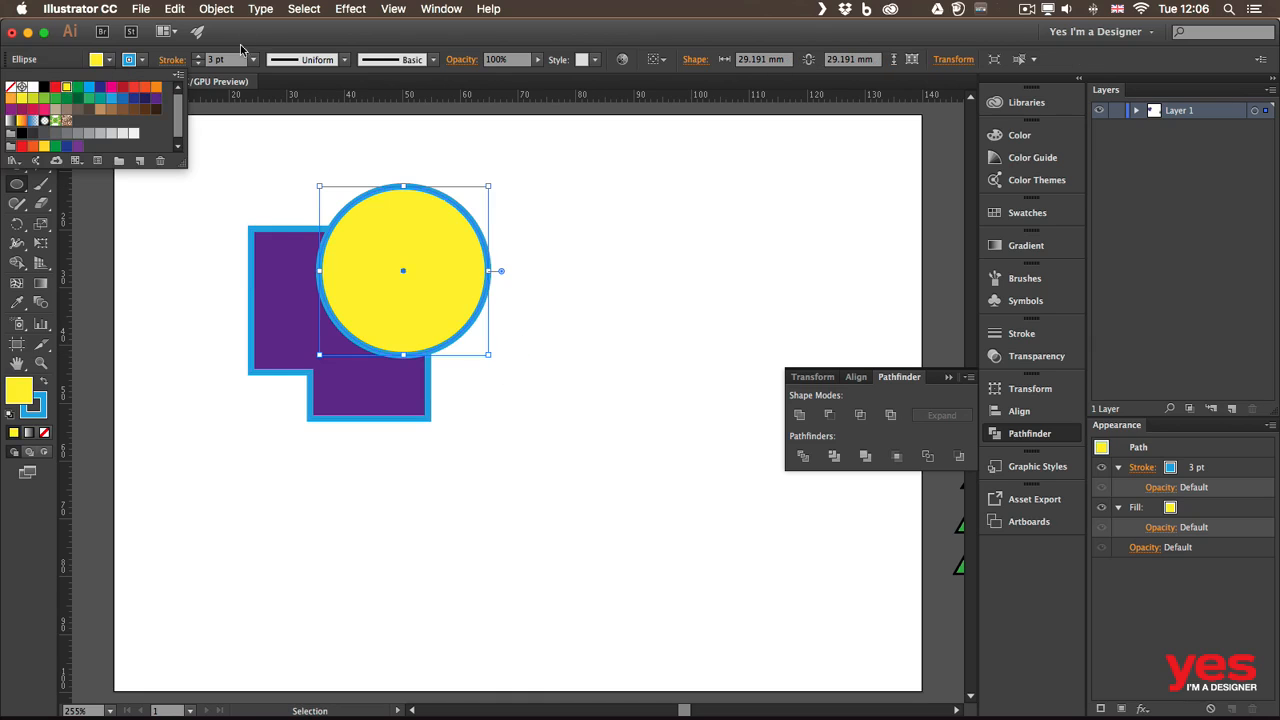
{"action": "left_click", "coordinate": [254, 32]}
Subtract the yellow circle from the purple shape with Pathfinder's Minus Front and delete the remaining shape.
{"action": "left_click", "coordinate": [16, 105]}
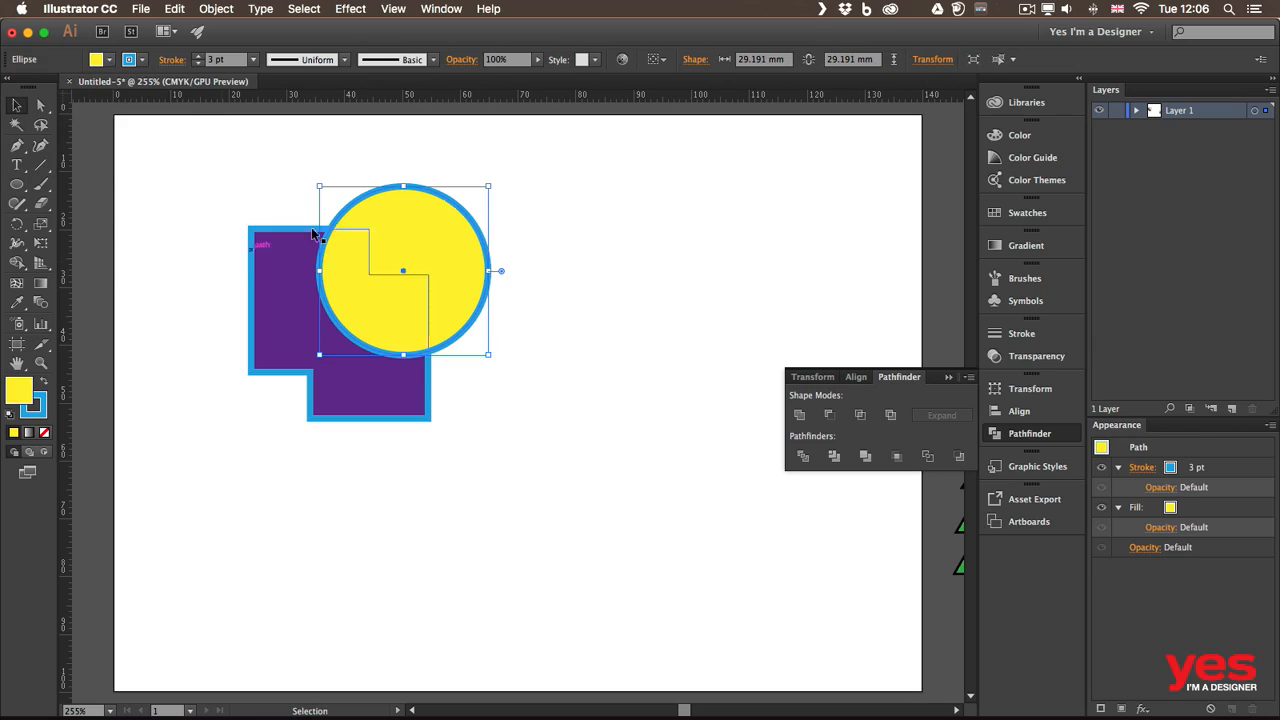
{"action": "left_click_drag", "start_coordinate": [212, 167], "coordinate": [434, 462]}
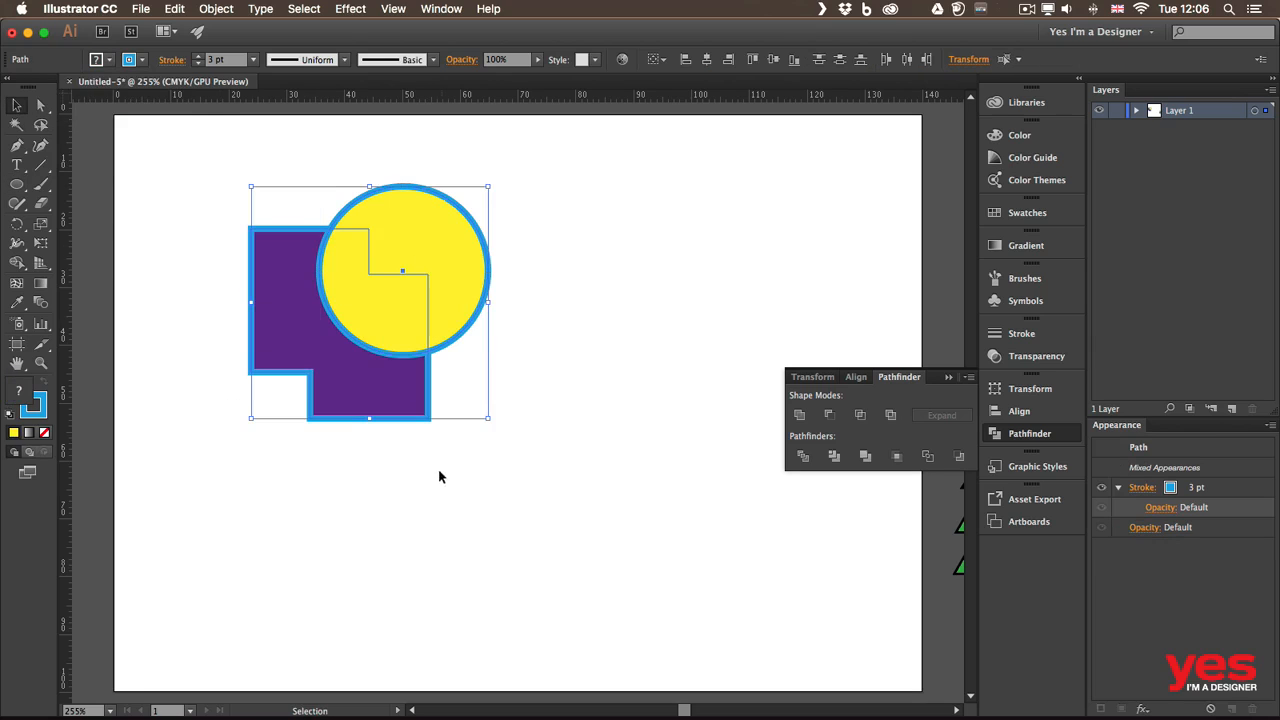
{"action": "left_click", "coordinate": [830, 415]}
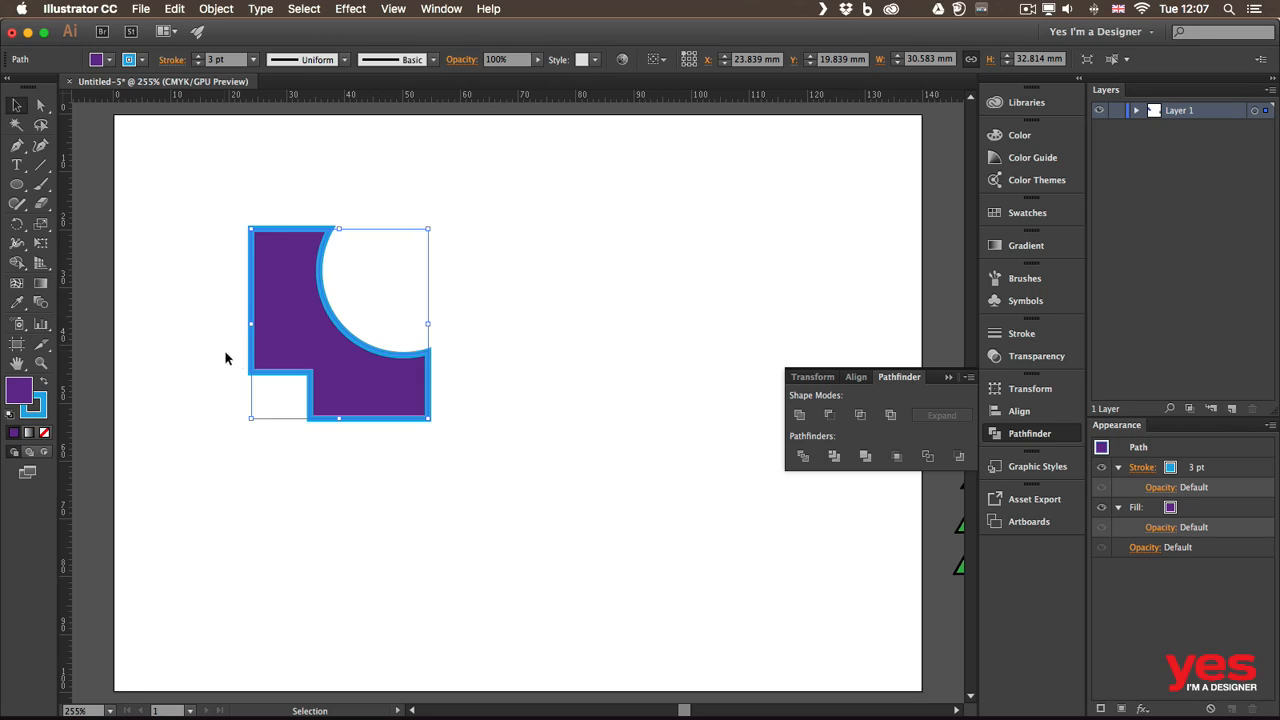
{"action": "key", "text": "Delete"}
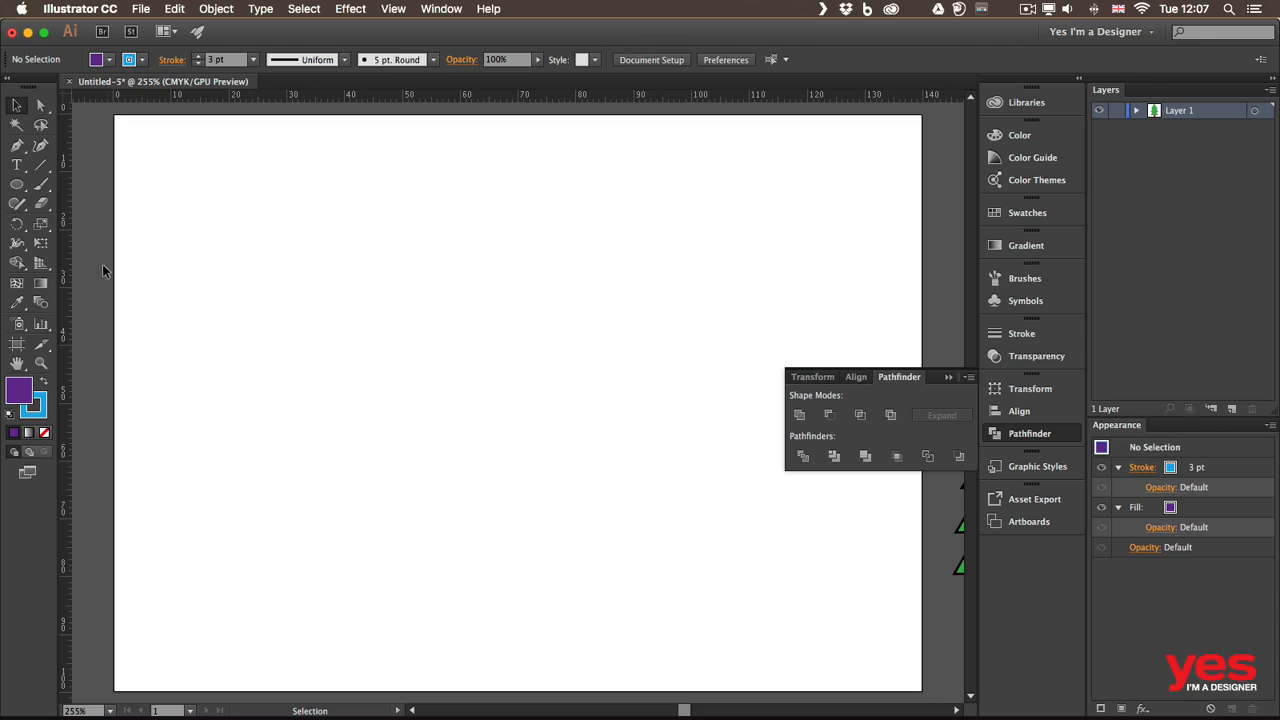
Draw nine overlapping ellipses, about 17 to 24 mm wide, clustered into a cloud on the empty artboard.
{"action": "left_click", "coordinate": [16, 184]}
{"action": "mouse_move", "coordinate": [252, 260]}
{"action": "left_mouse_down"}
{"action": "mouse_move", "coordinate": [366, 349]}
{"action": "mouse_move", "coordinate": [334, 354]}
{"action": "mouse_move", "coordinate": [348, 360]}
{"action": "left_mouse_up"}
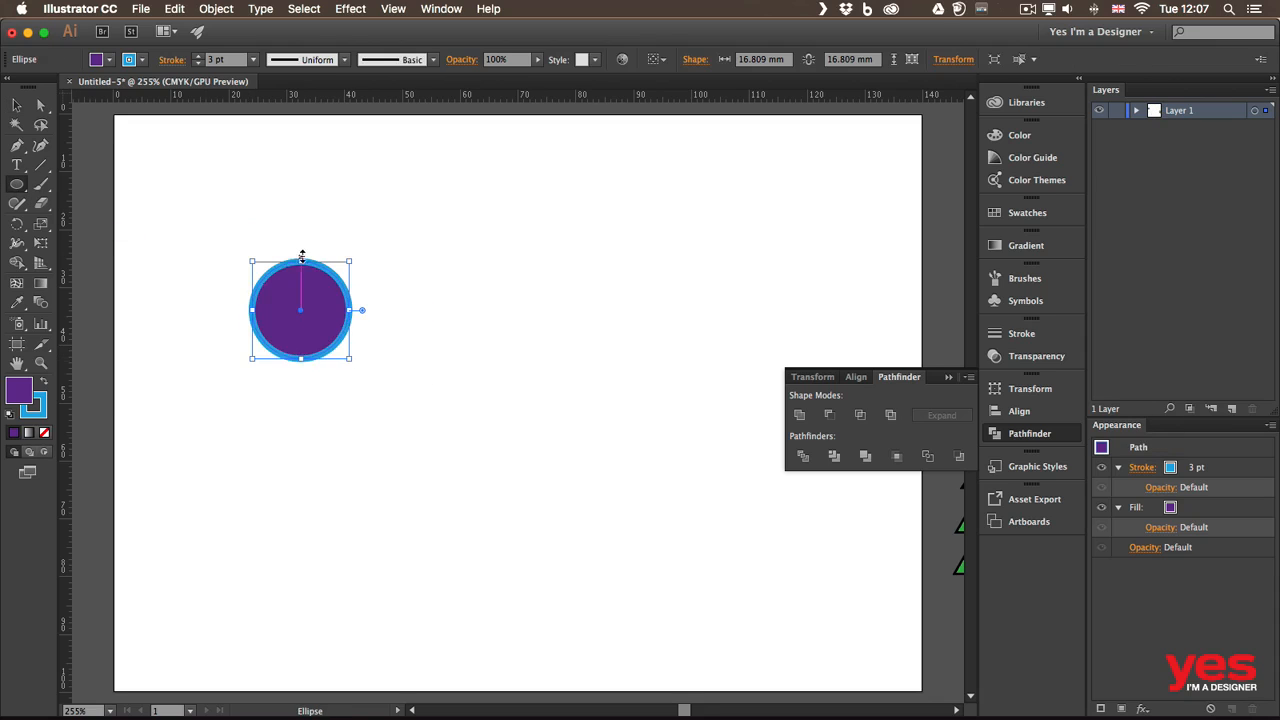
{"action": "left_click_drag", "start_coordinate": [300, 231], "coordinate": [408, 339]}
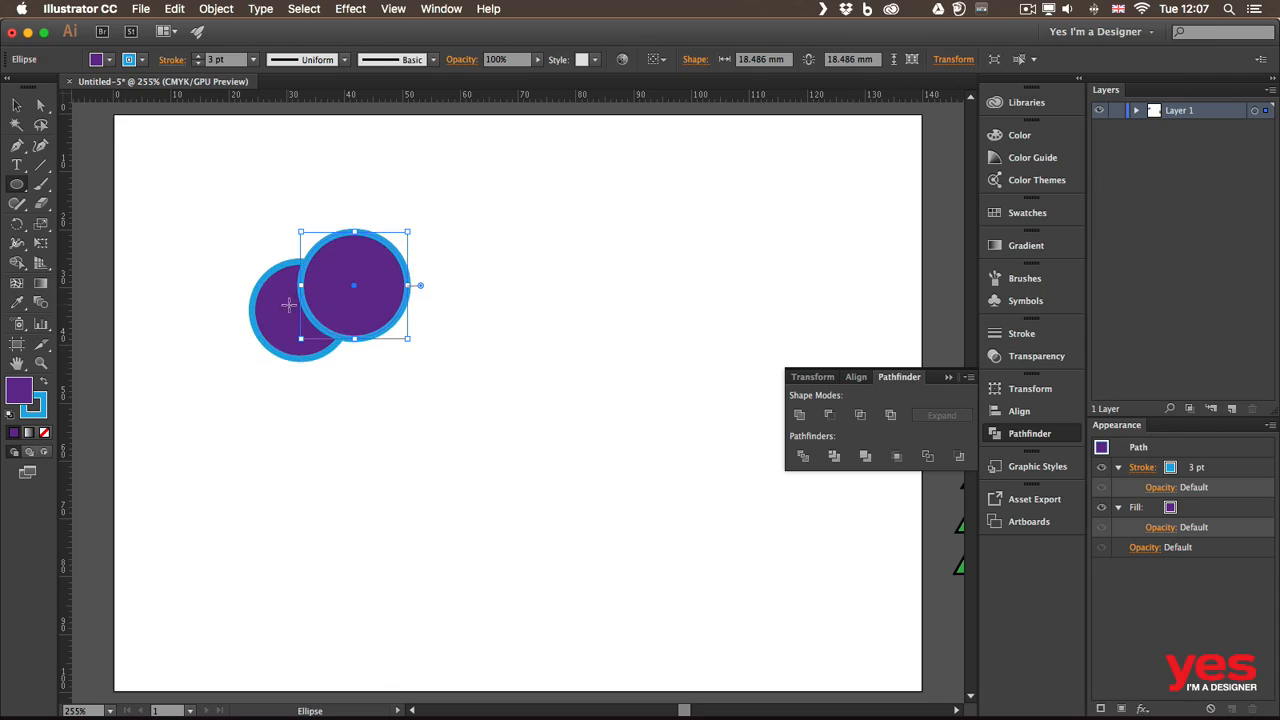
{"action": "left_click_drag", "start_coordinate": [288, 303], "coordinate": [426, 427]}
{"action": "left_click_drag", "start_coordinate": [360, 268], "coordinate": [466, 382]}
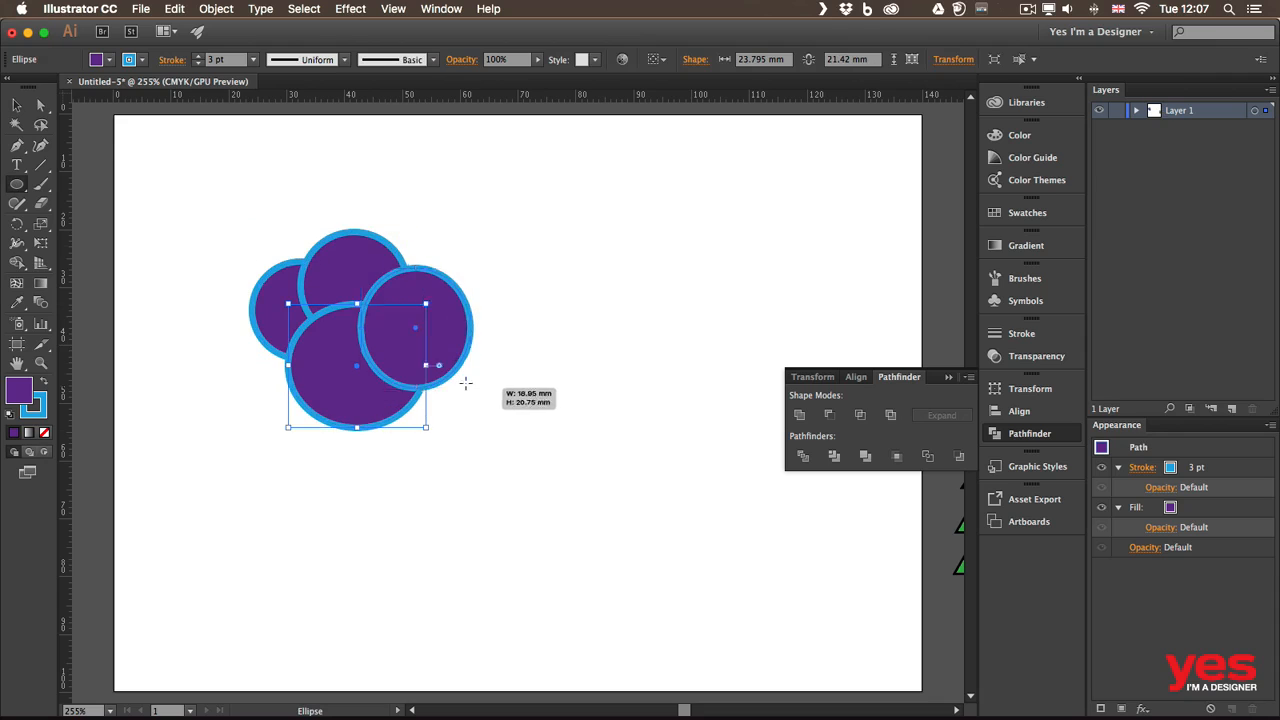
{"action": "left_click_drag", "start_coordinate": [369, 204], "coordinate": [469, 310]}
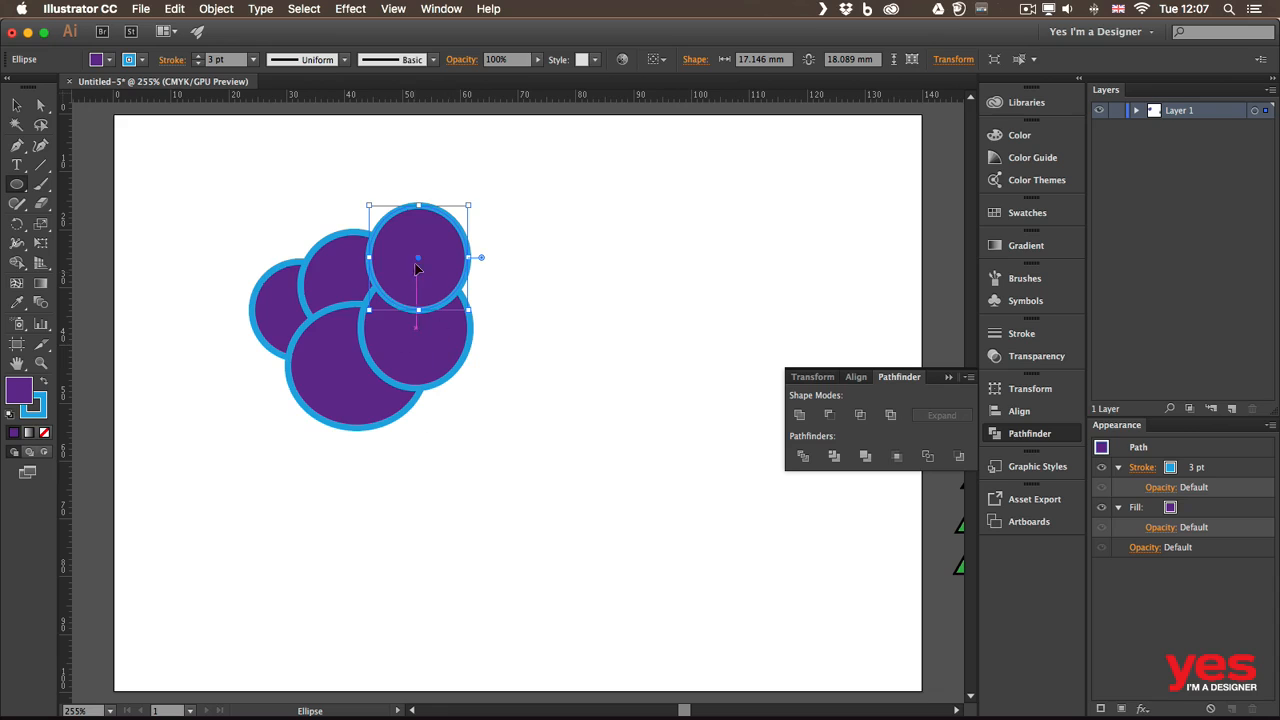
{"action": "mouse_move", "coordinate": [417, 257]}
{"action": "left_mouse_down"}
{"action": "mouse_move", "coordinate": [523, 363]}
{"action": "mouse_move", "coordinate": [466, 271]}
{"action": "mouse_move", "coordinate": [411, 270]}
{"action": "mouse_move", "coordinate": [536, 266]}
{"action": "mouse_move", "coordinate": [526, 352]}
{"action": "left_mouse_up"}
{"action": "left_click_drag", "start_coordinate": [513, 425], "coordinate": [394, 317]}
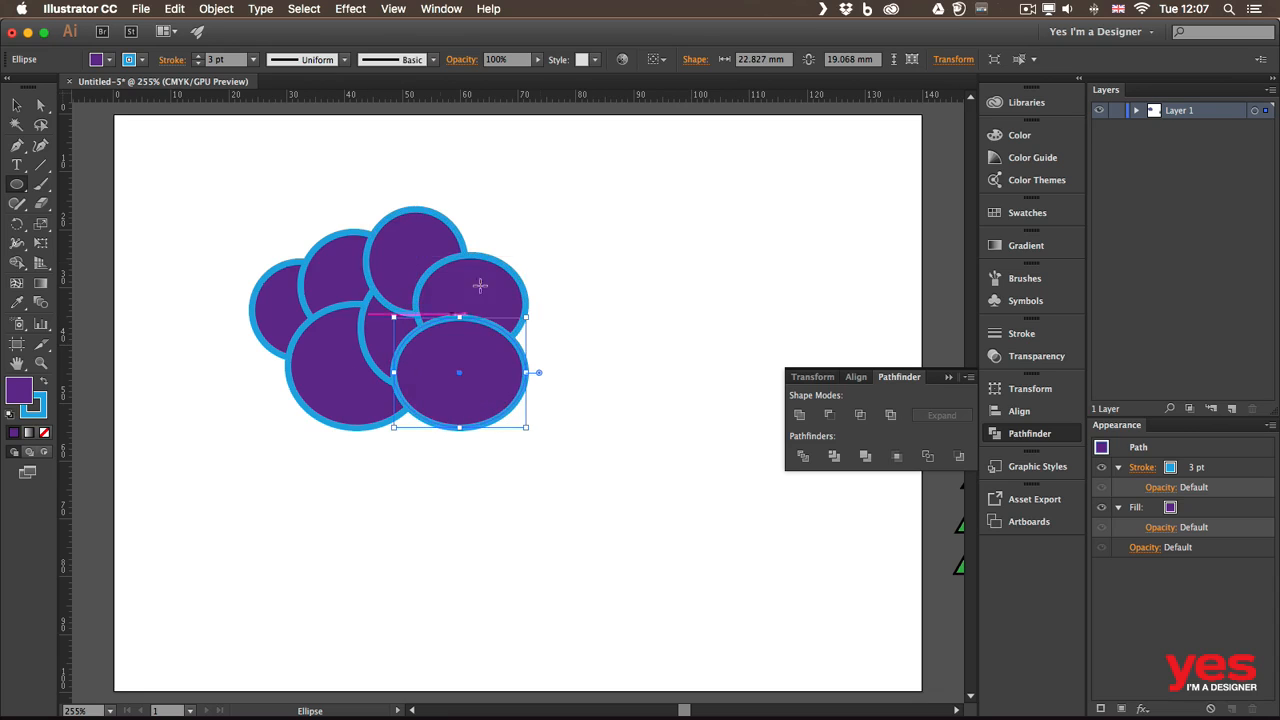
{"action": "left_click_drag", "start_coordinate": [589, 271], "coordinate": [471, 380]}
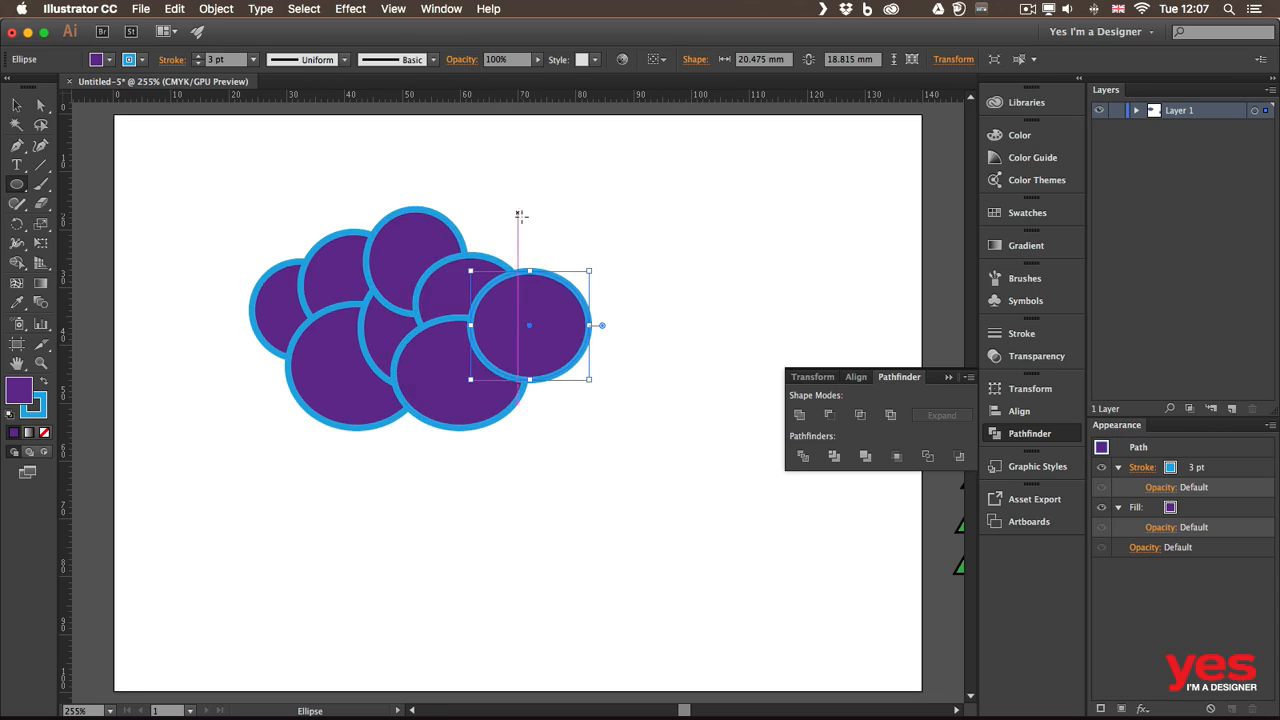
{"action": "left_click_drag", "start_coordinate": [526, 224], "coordinate": [429, 313]}
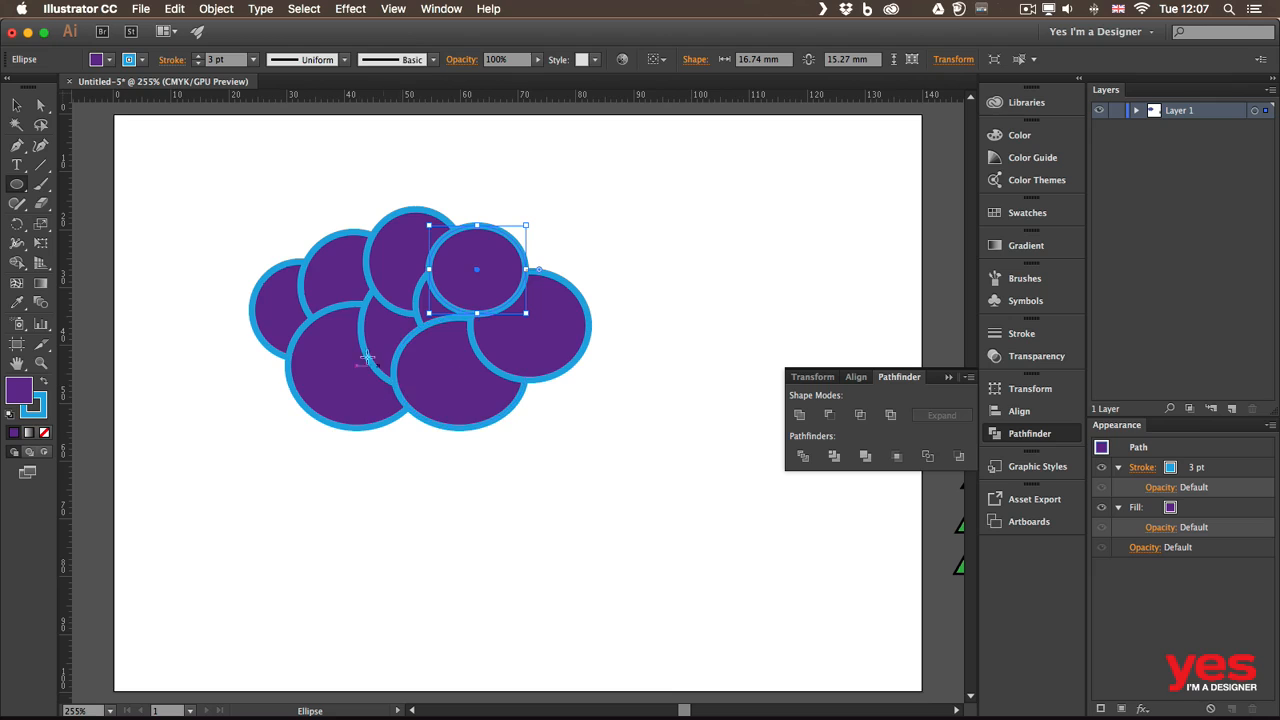
Merge all the overlapping ellipses into a single cloud shape with Pathfinder's Unite.
{"action": "key", "text": "v"}
{"action": "left_click_drag", "start_coordinate": [226, 199], "coordinate": [600, 472]}
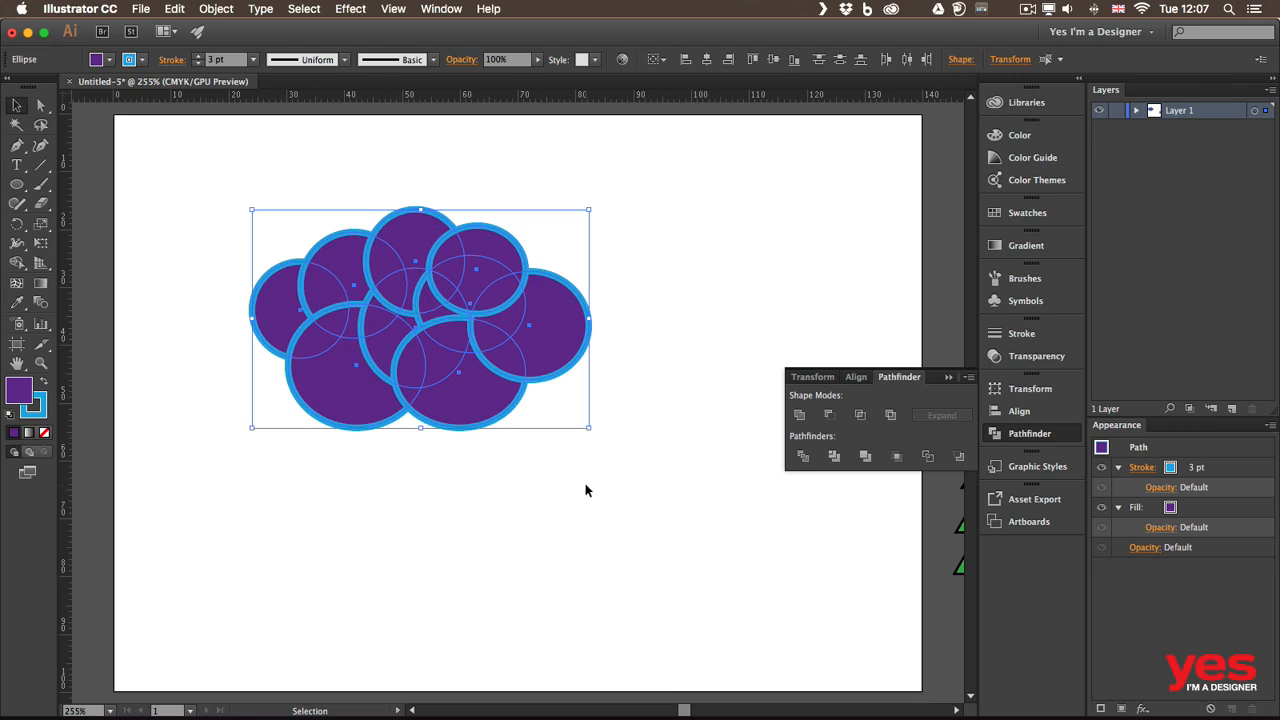
{"action": "left_click", "coordinate": [799, 416]}
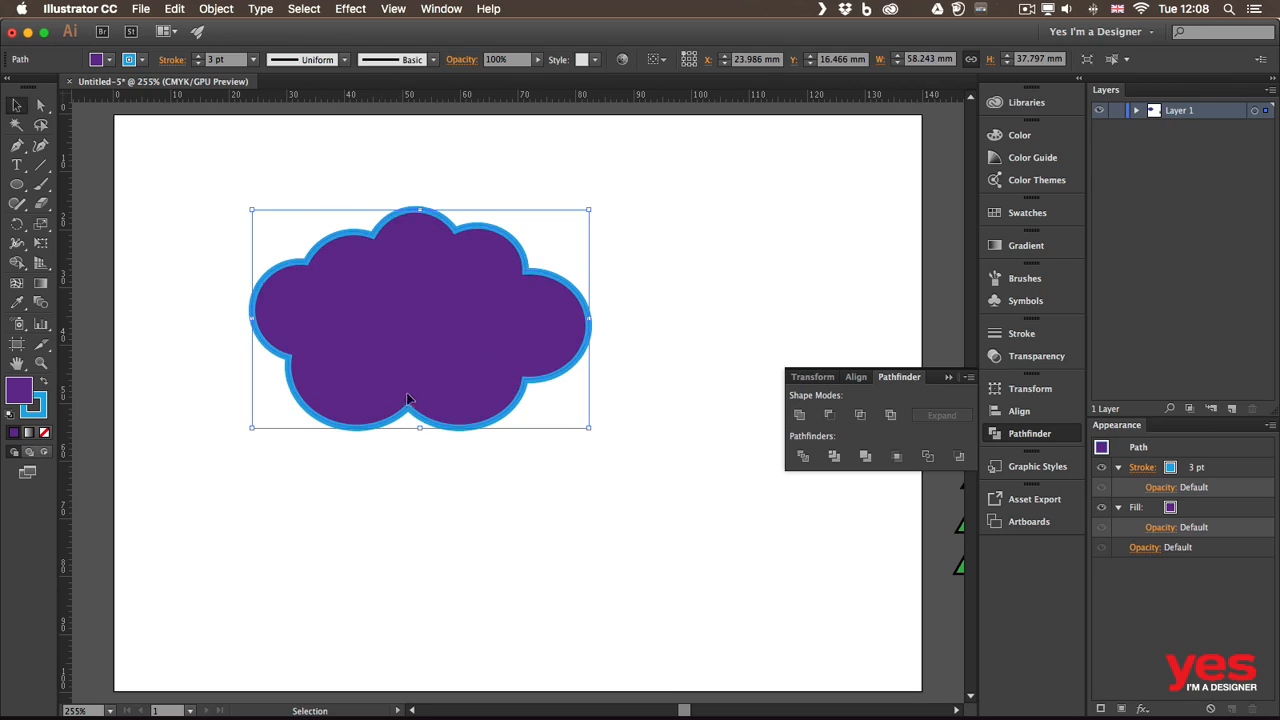
Draw two side-by-side circles about 6 mm wide inside the cloud and cut them out as holes with Minus Front.
{"action": "left_click", "coordinate": [16, 184]}
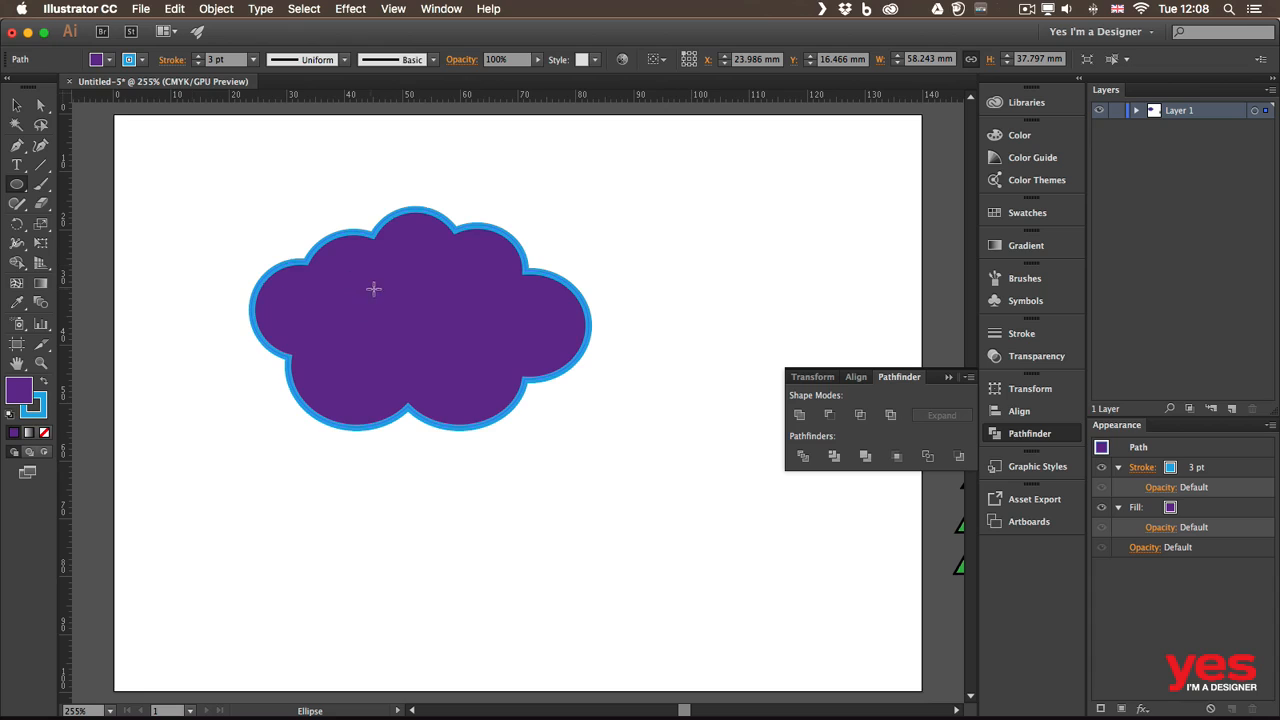
{"action": "left_click_drag", "start_coordinate": [375, 294], "coordinate": [461, 322]}
{"action": "key", "text": "v"}
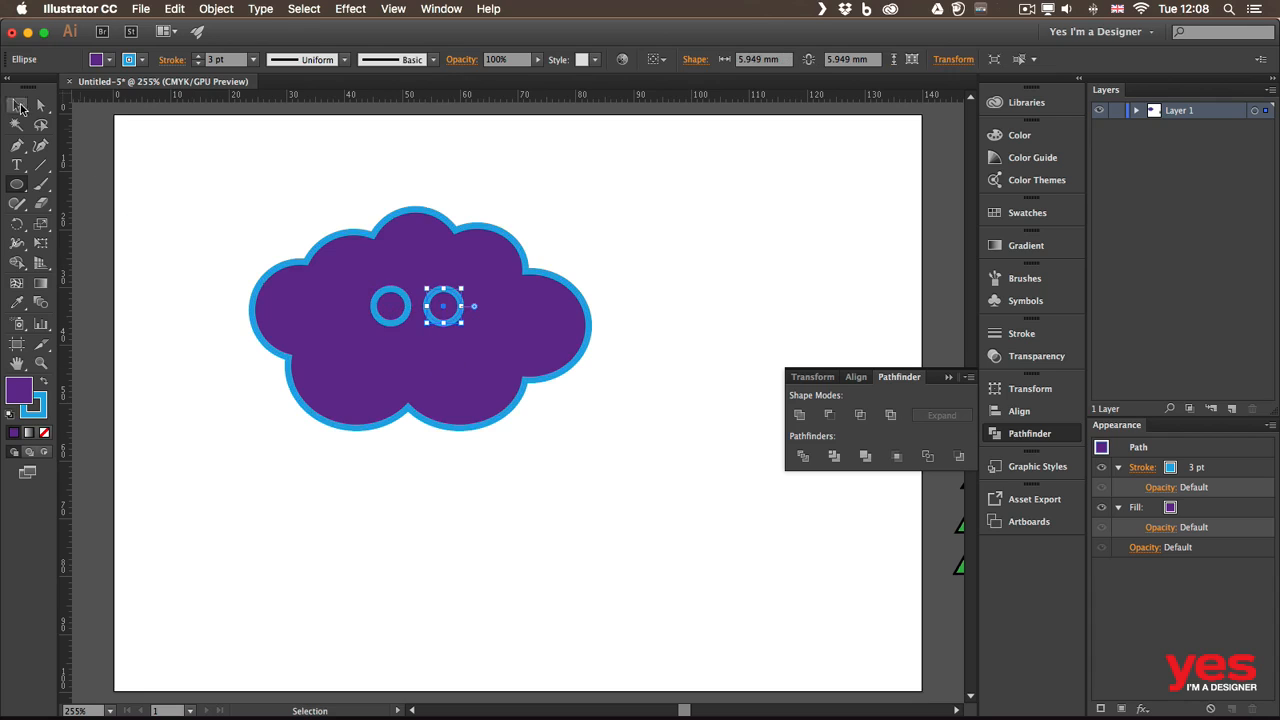
{"action": "left_click_drag", "start_coordinate": [253, 200], "coordinate": [645, 505]}
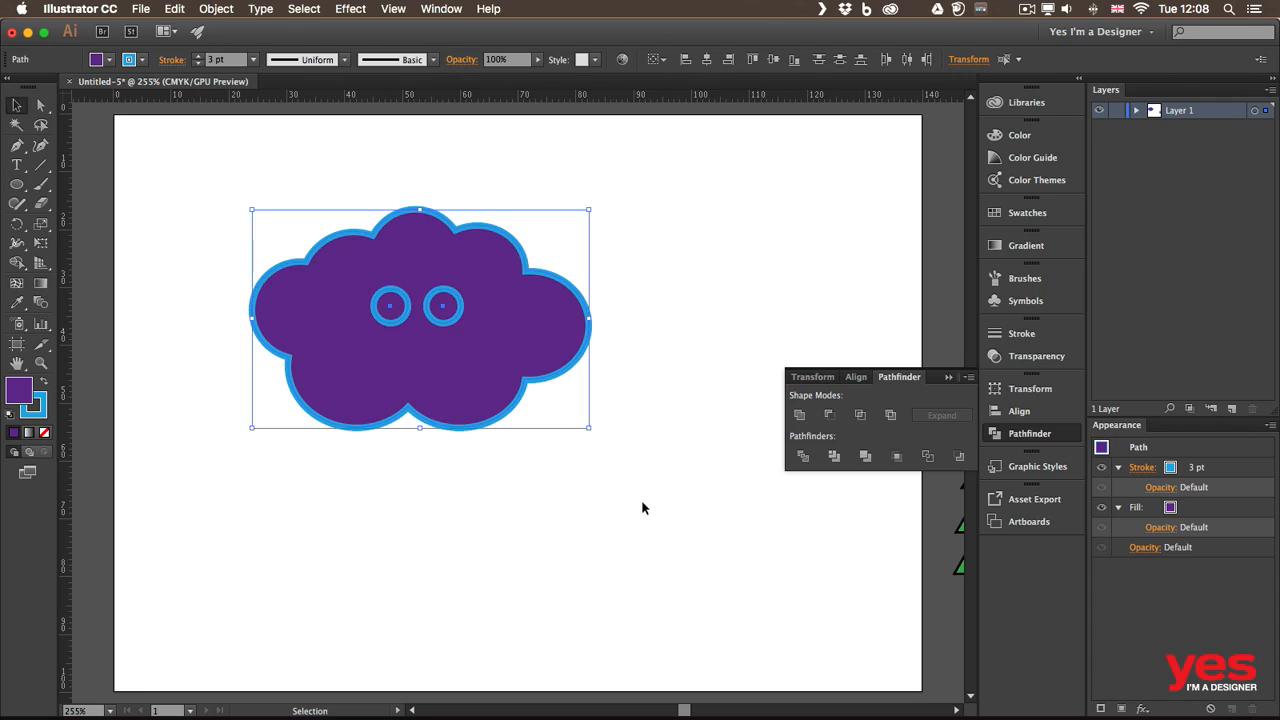
{"action": "left_click", "coordinate": [831, 418]}
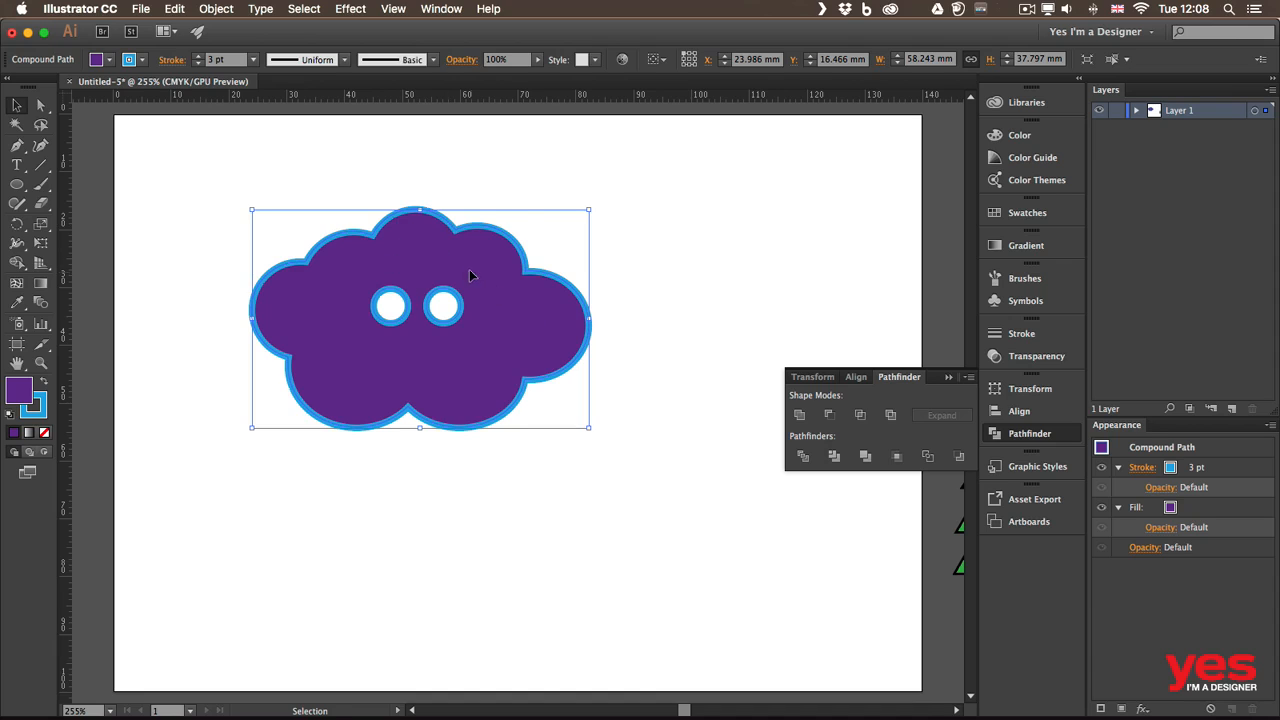
Undo the cloud's move, eye holes and merge, back to the nine separate overlapping ellipses.
{"action": "left_click_drag", "start_coordinate": [469, 275], "coordinate": [680, 229]}
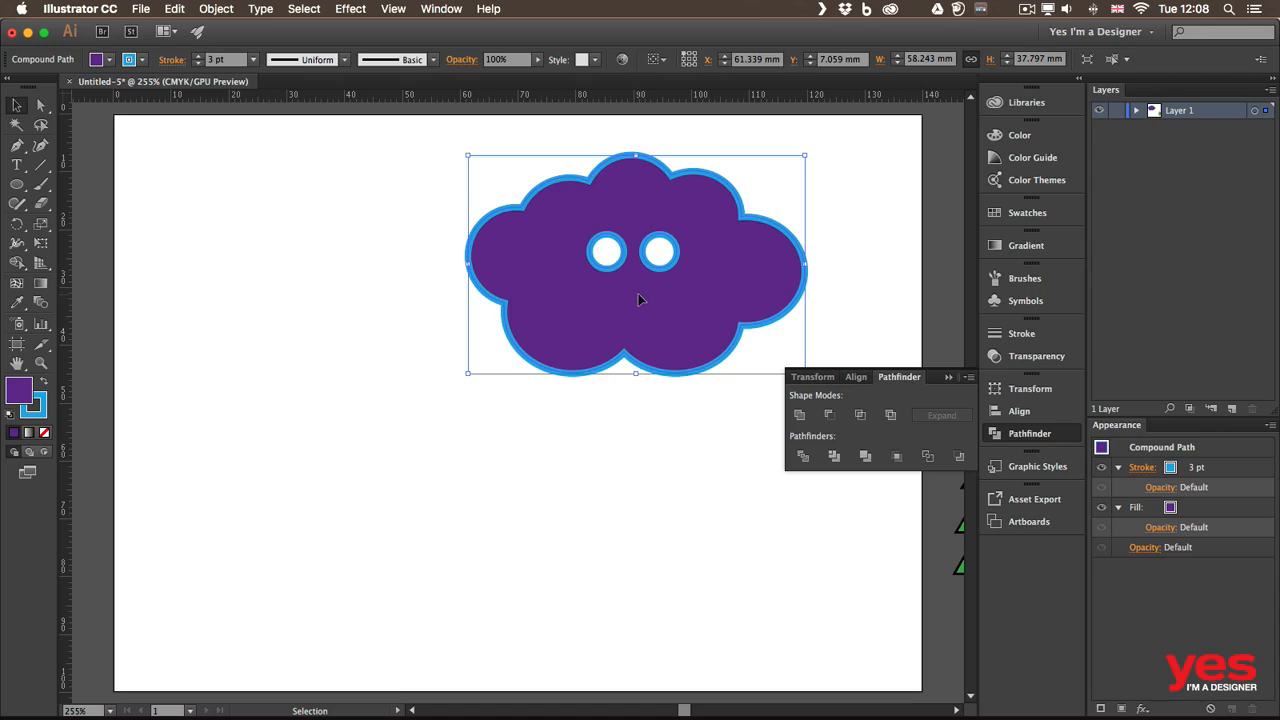
{"action": "key", "text": "super+z"}
{"action": "key", "text": "super+z"}
{"action": "key", "text": "super+z"}
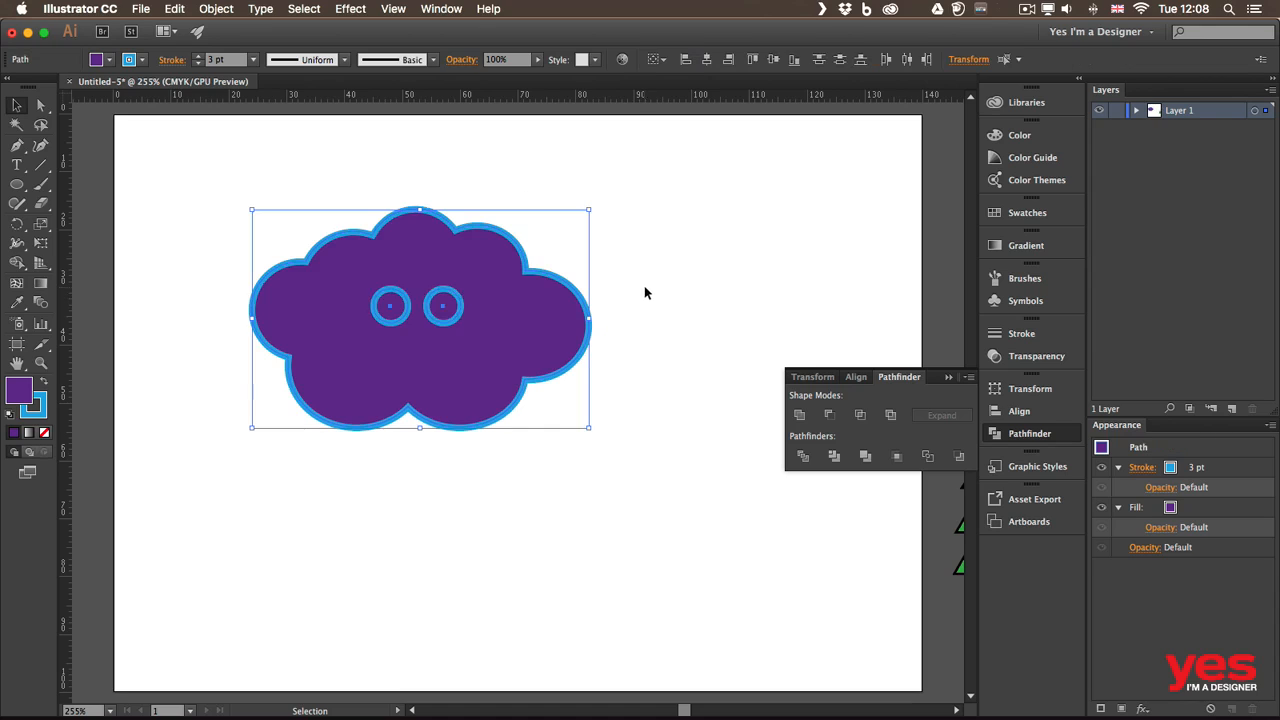
{"action": "key", "text": "super+z"}
{"action": "key", "text": "super+z"}
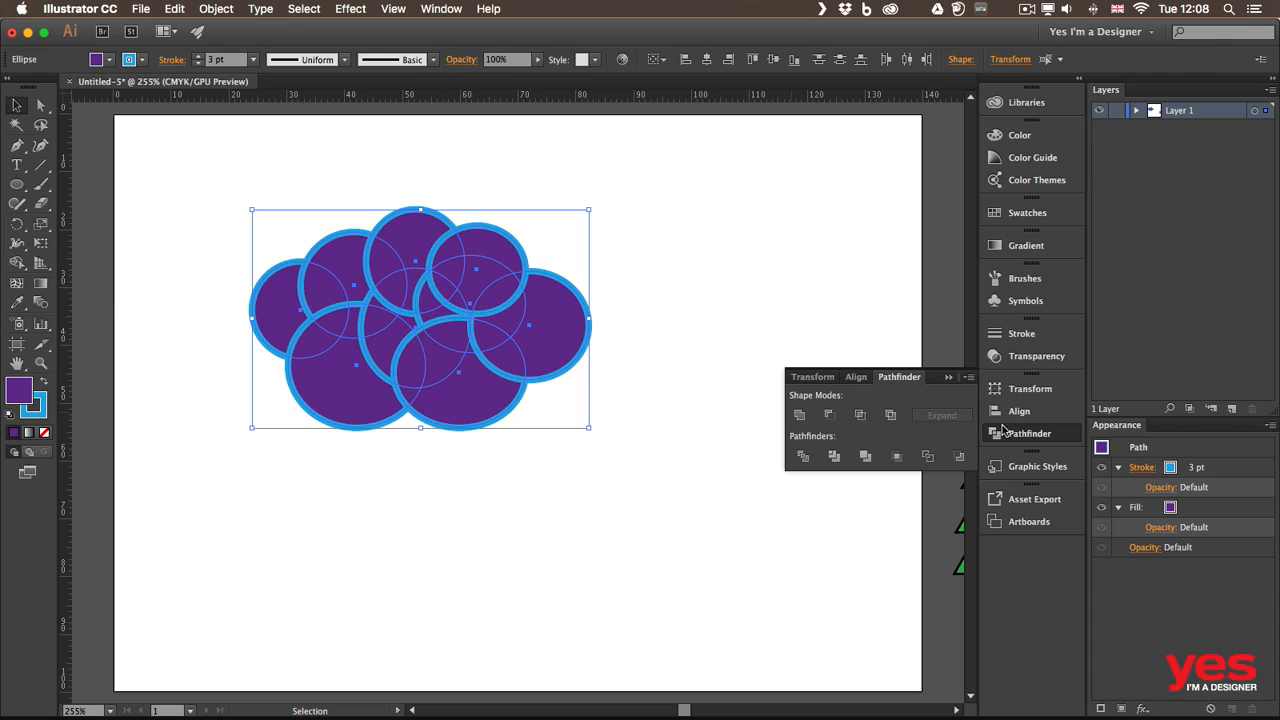
Merge all the overlapping ellipses into one cloud shape with the Shape Builder tool.
{"action": "left_click", "coordinate": [17, 264]}
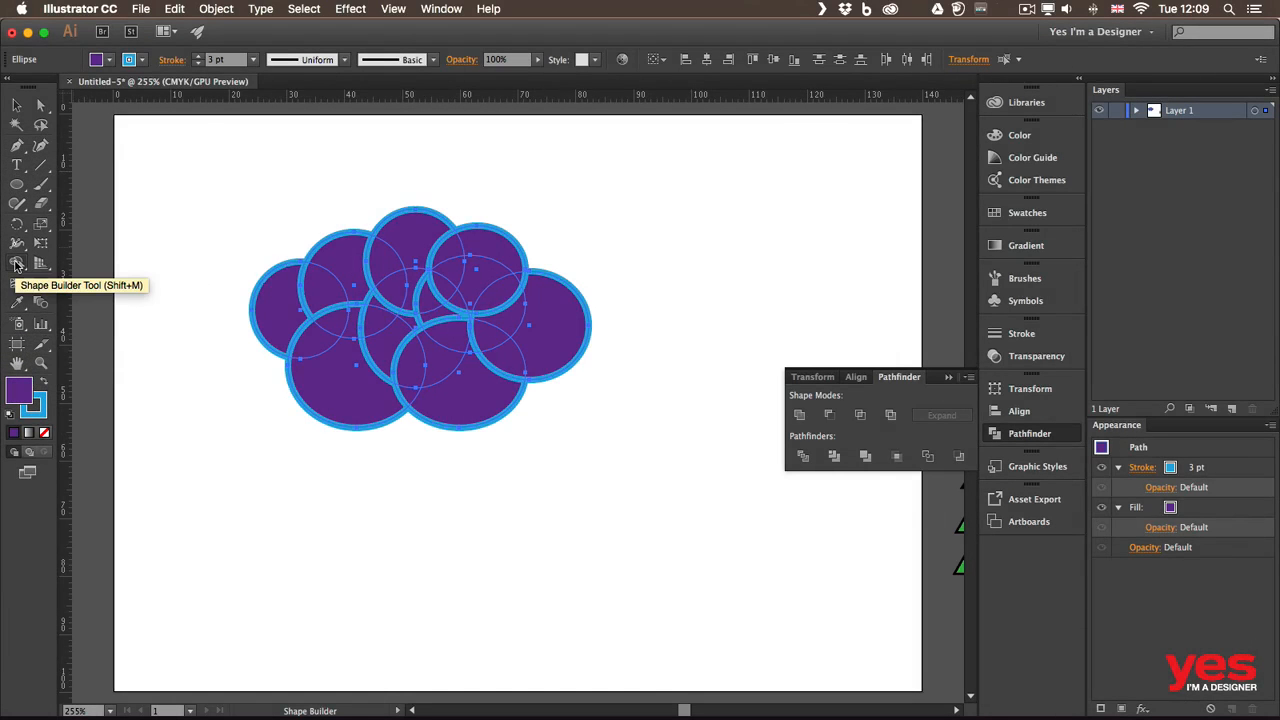
{"action": "left_click", "coordinate": [16, 264]}
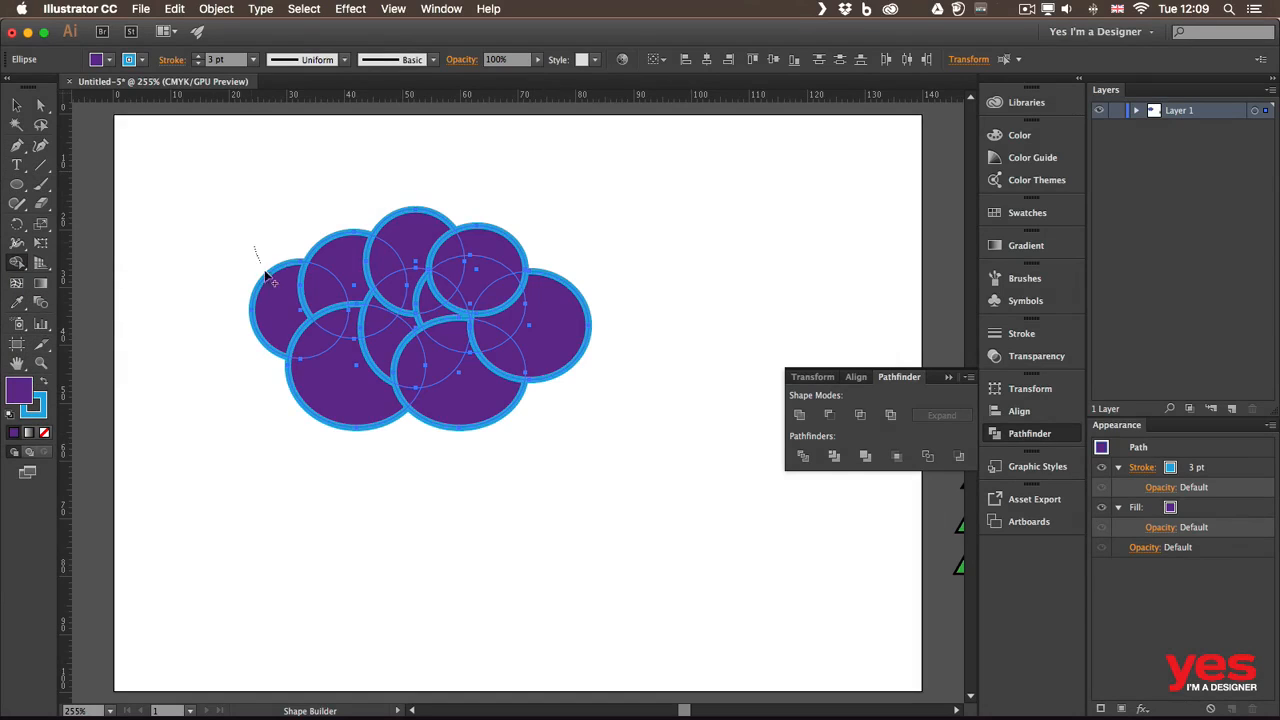
{"action": "mouse_move", "coordinate": [265, 275]}
{"action": "left_mouse_down"}
{"action": "mouse_move", "coordinate": [334, 372]}
{"action": "mouse_move", "coordinate": [353, 379]}
{"action": "mouse_move", "coordinate": [385, 340]}
{"action": "mouse_move", "coordinate": [444, 391]}
{"action": "mouse_move", "coordinate": [412, 408]}
{"action": "left_mouse_up"}
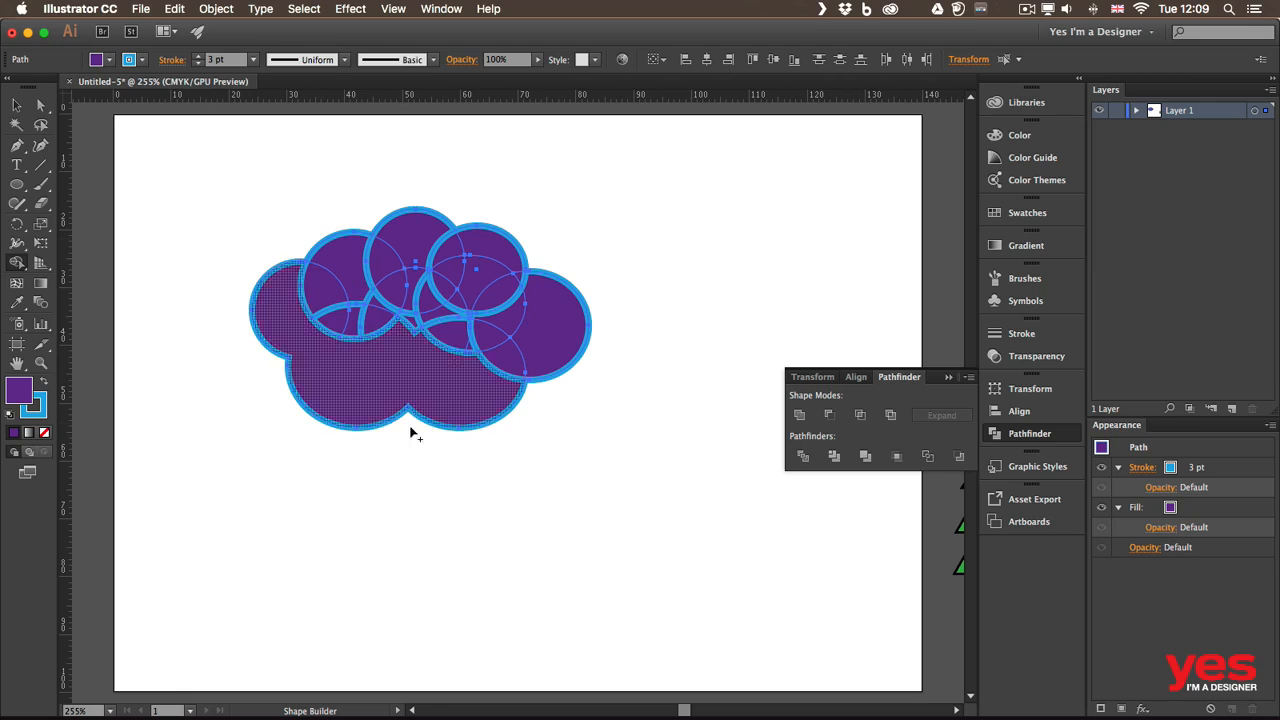
{"action": "key", "text": "shift"}
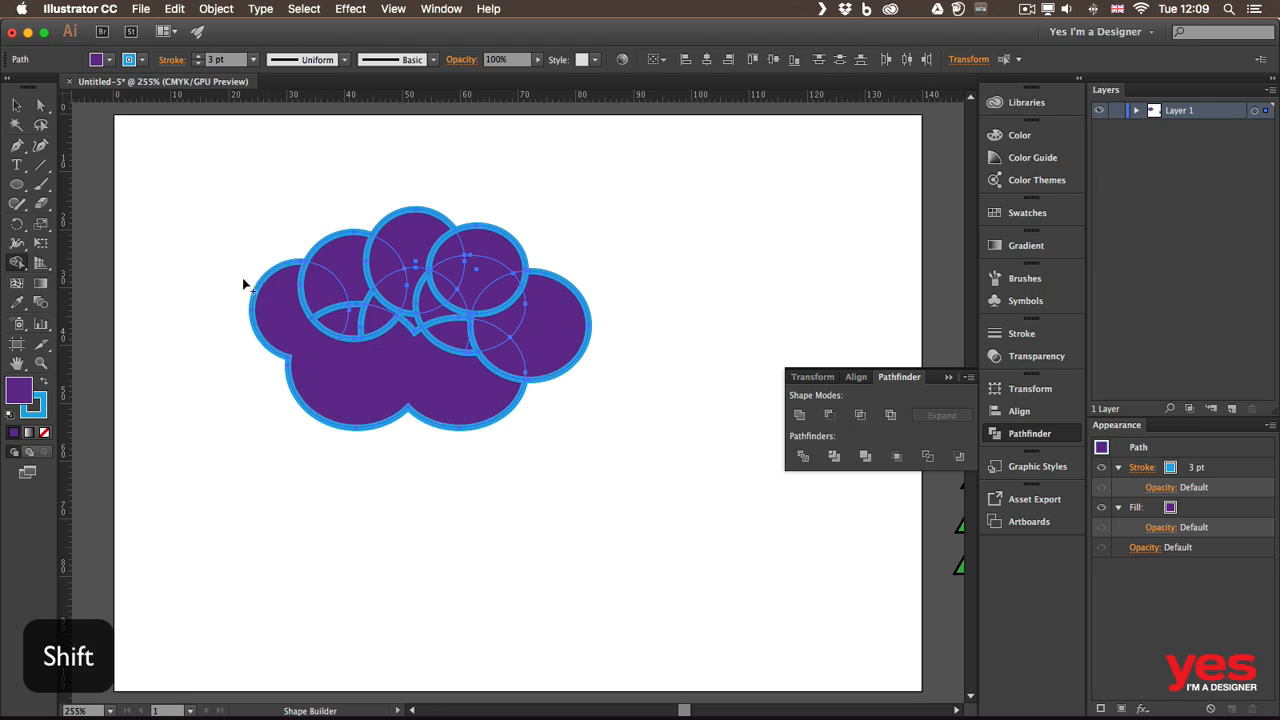
{"action": "left_click_drag", "start_coordinate": [247, 201], "coordinate": [619, 451]}
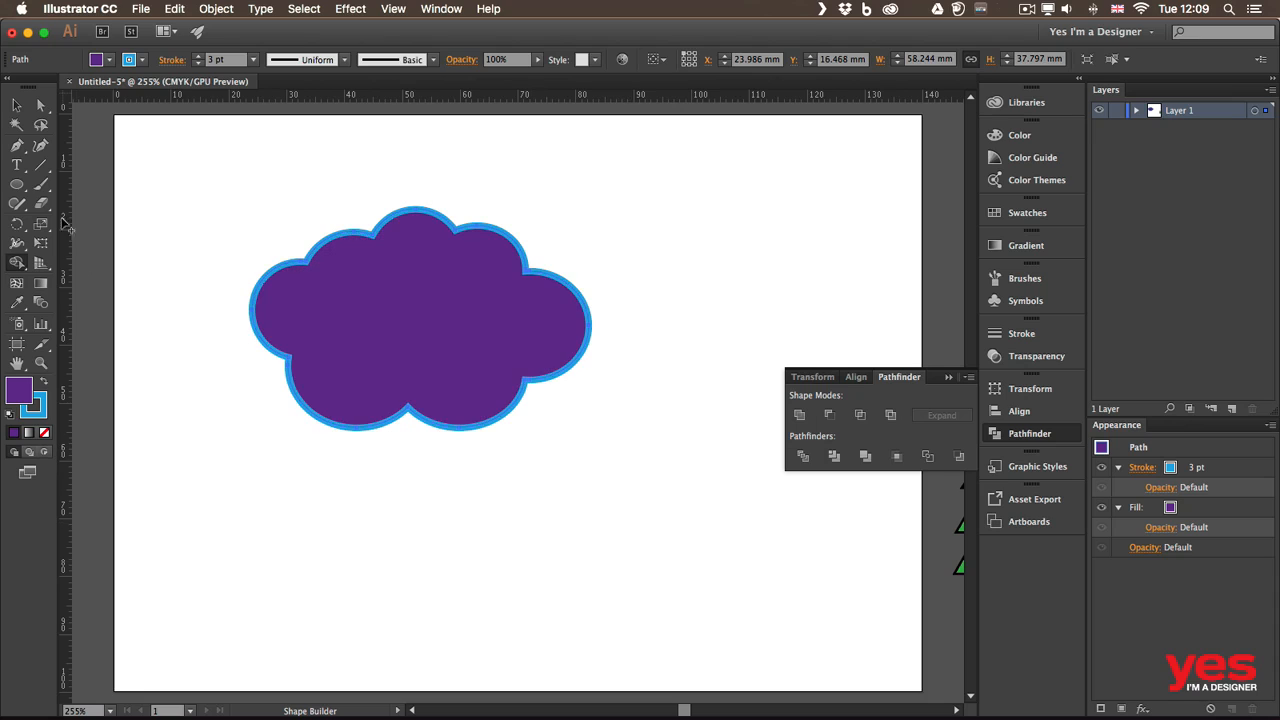
Draw a rectangle about 77 by 22 mm over the lower part of the cloud and fill it with magenta.
{"action": "left_click", "coordinate": [17, 187]}
{"action": "left_click_drag", "start_coordinate": [17, 187], "coordinate": [66, 184]}
{"action": "left_click_drag", "start_coordinate": [209, 336], "coordinate": [657, 466]}
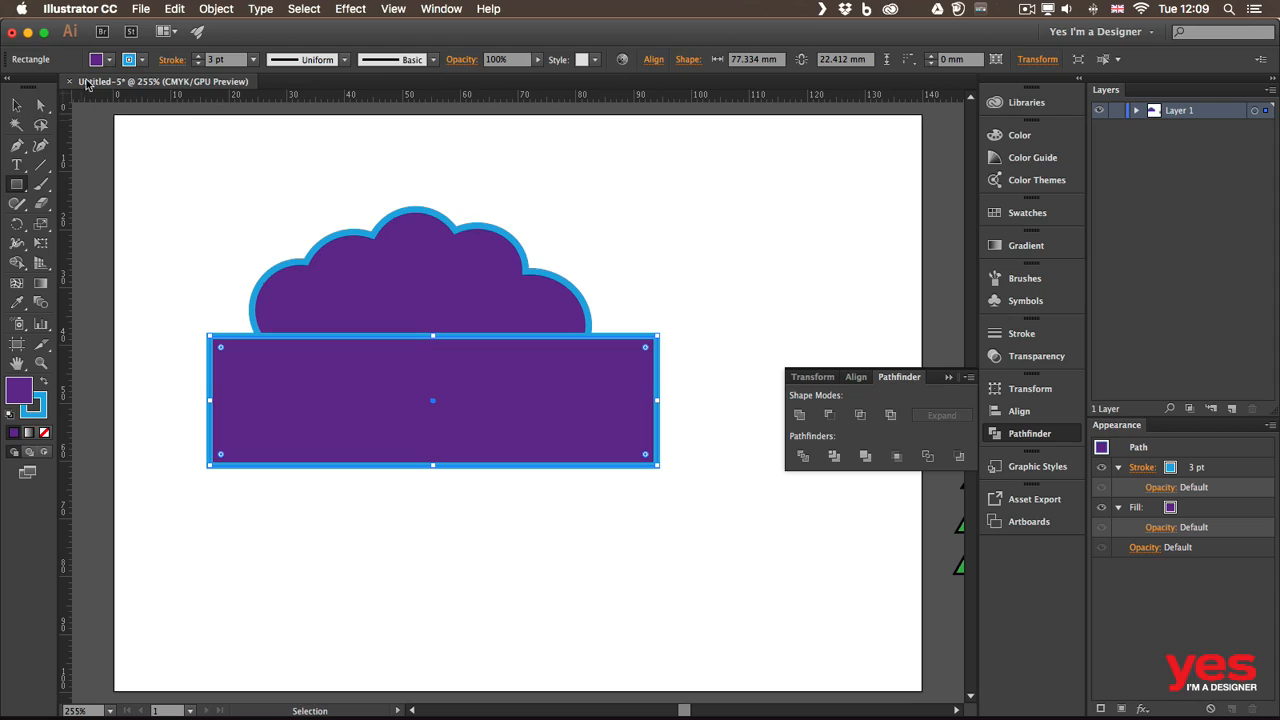
{"action": "left_click", "coordinate": [107, 60]}
{"action": "left_click", "coordinate": [111, 87]}
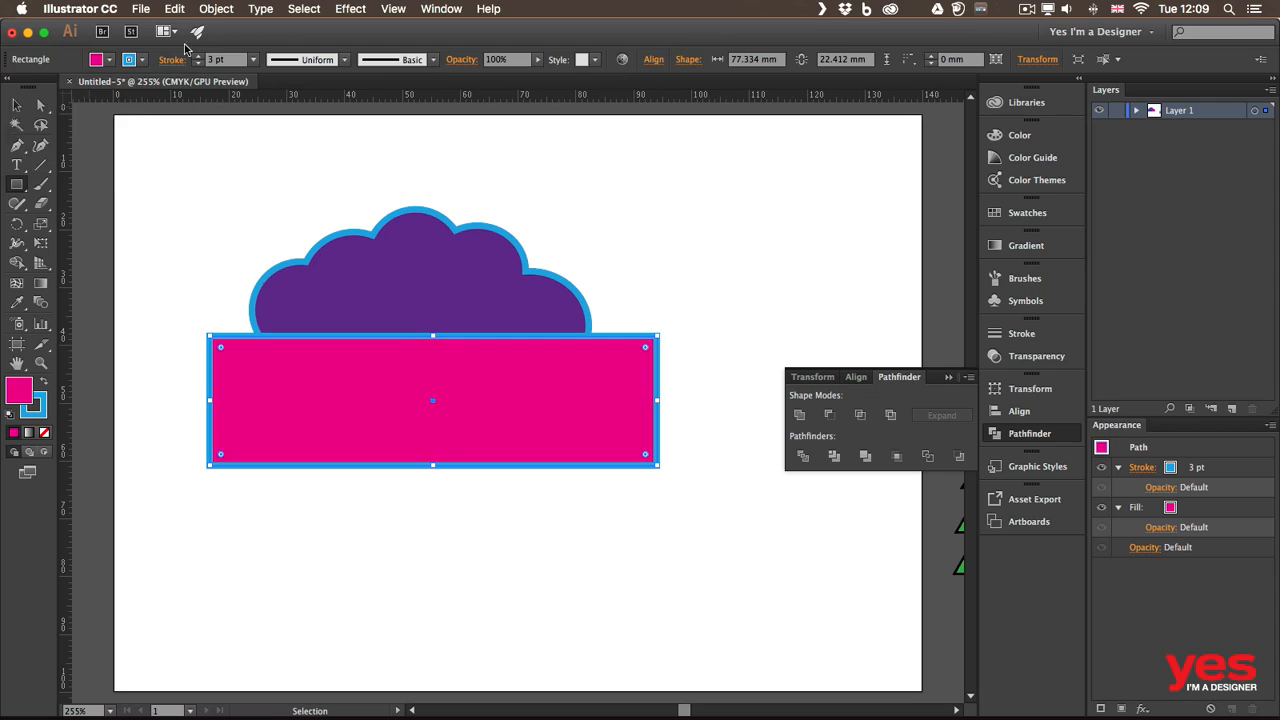
Remove the magenta rectangle and the cloud area beneath it with the Shape Builder tool, leaving a flat-bottomed cloud.
{"action": "left_click", "coordinate": [16, 105]}
{"action": "left_click_drag", "start_coordinate": [251, 203], "coordinate": [429, 448]}
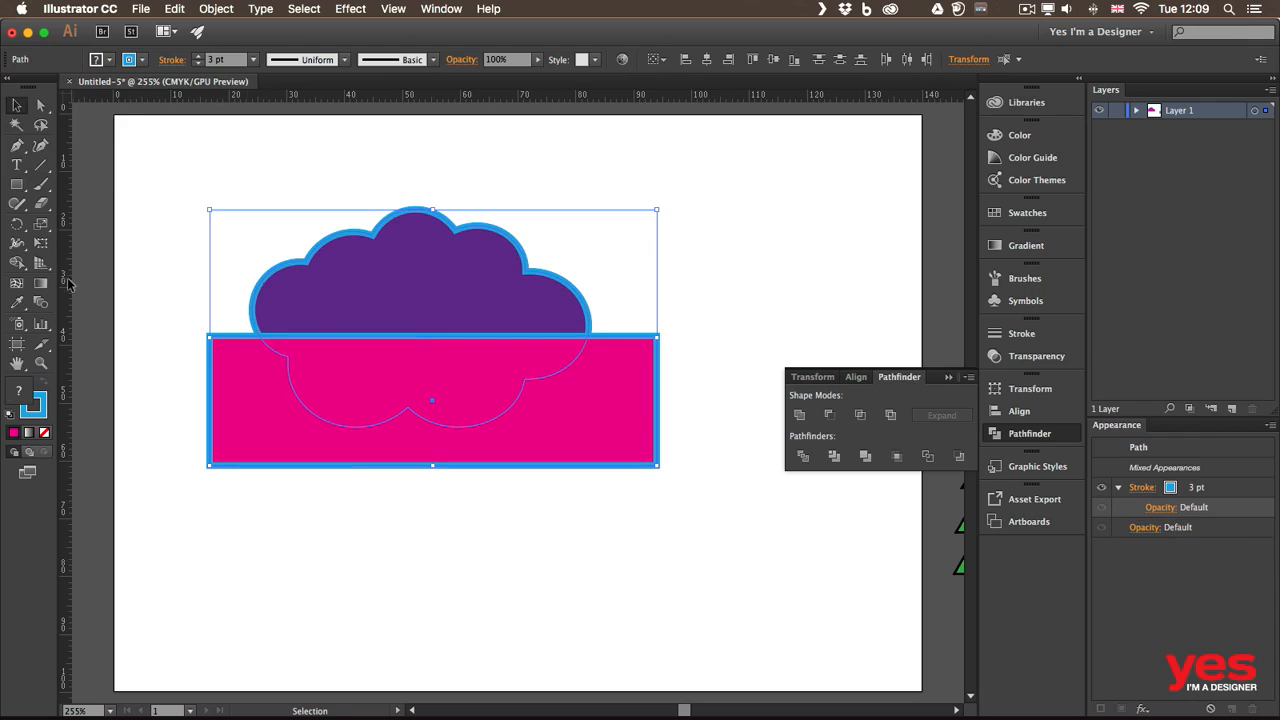
{"action": "left_click", "coordinate": [17, 262]}
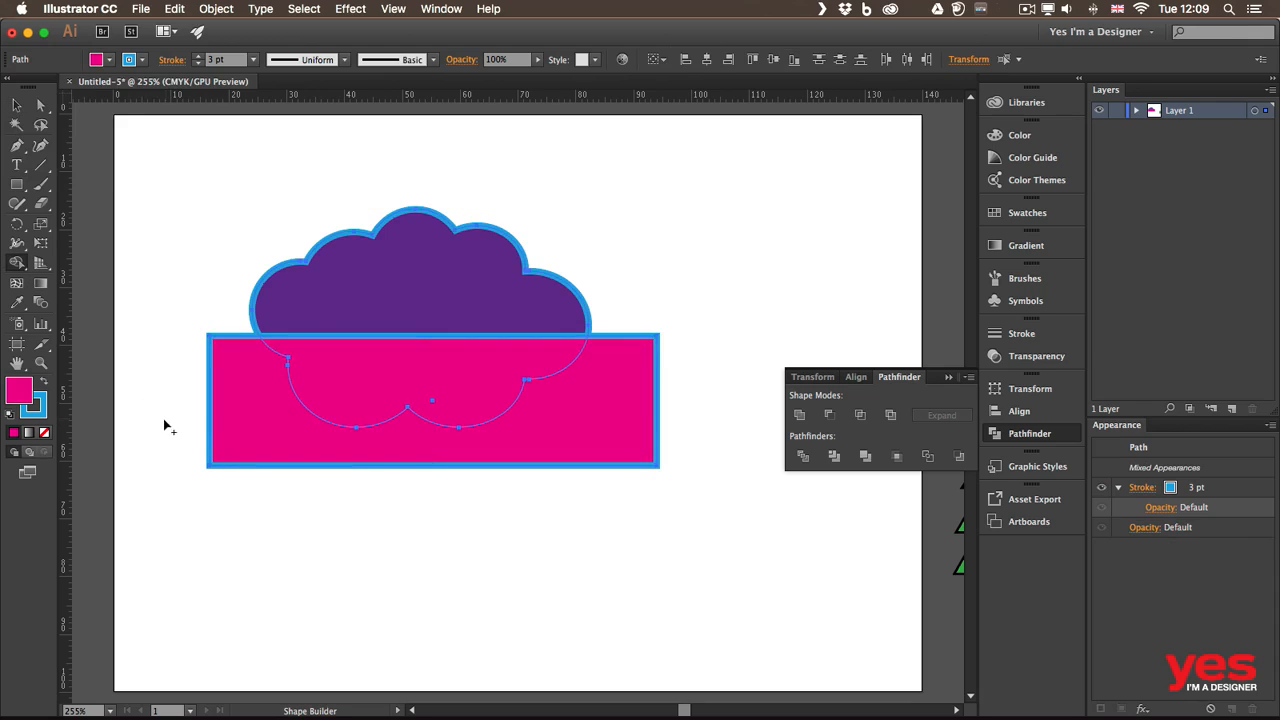
{"action": "key", "text": "alt"}
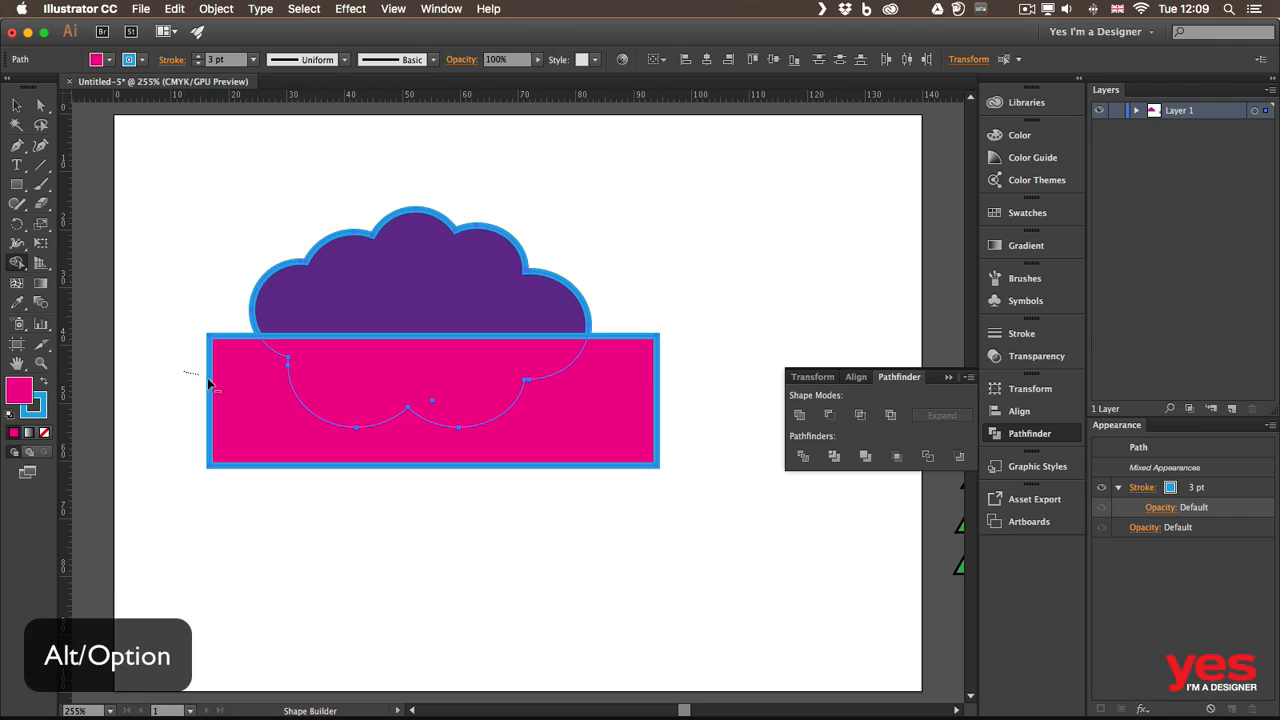
{"action": "mouse_move", "coordinate": [208, 382]}
{"action": "left_mouse_down"}
{"action": "mouse_move", "coordinate": [241, 389]}
{"action": "mouse_move", "coordinate": [340, 361]}
{"action": "left_mouse_up"}
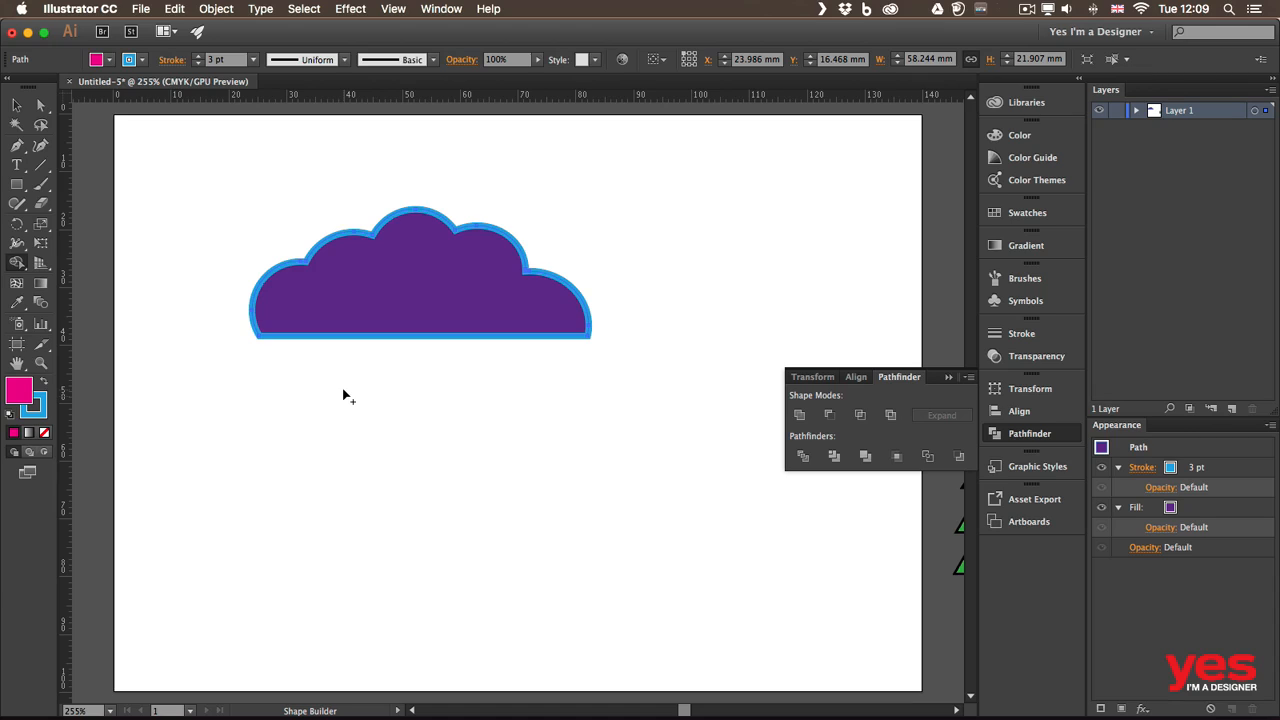
Draw two side-by-side circles about 4.5 mm wide inside the flat-bottomed cloud.
{"action": "key", "text": "l"}
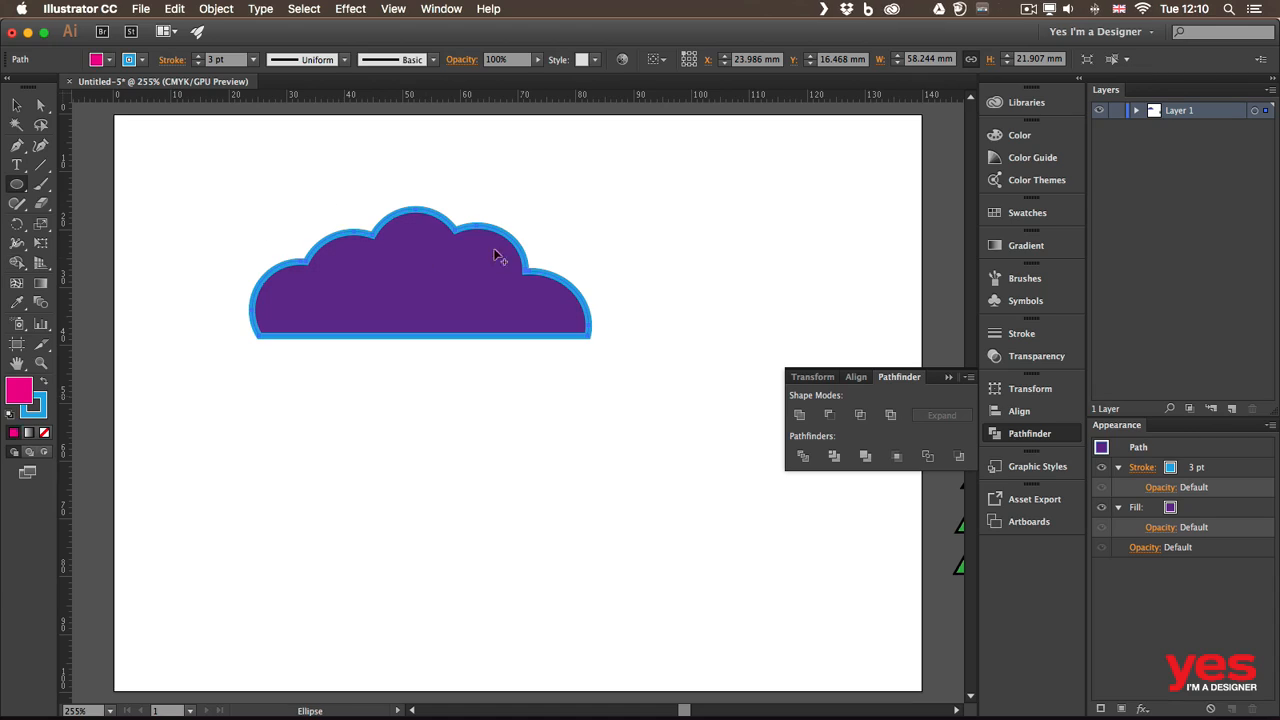
{"action": "left_click_drag", "start_coordinate": [361, 269], "coordinate": [440, 296]}
{"action": "key", "text": "v"}
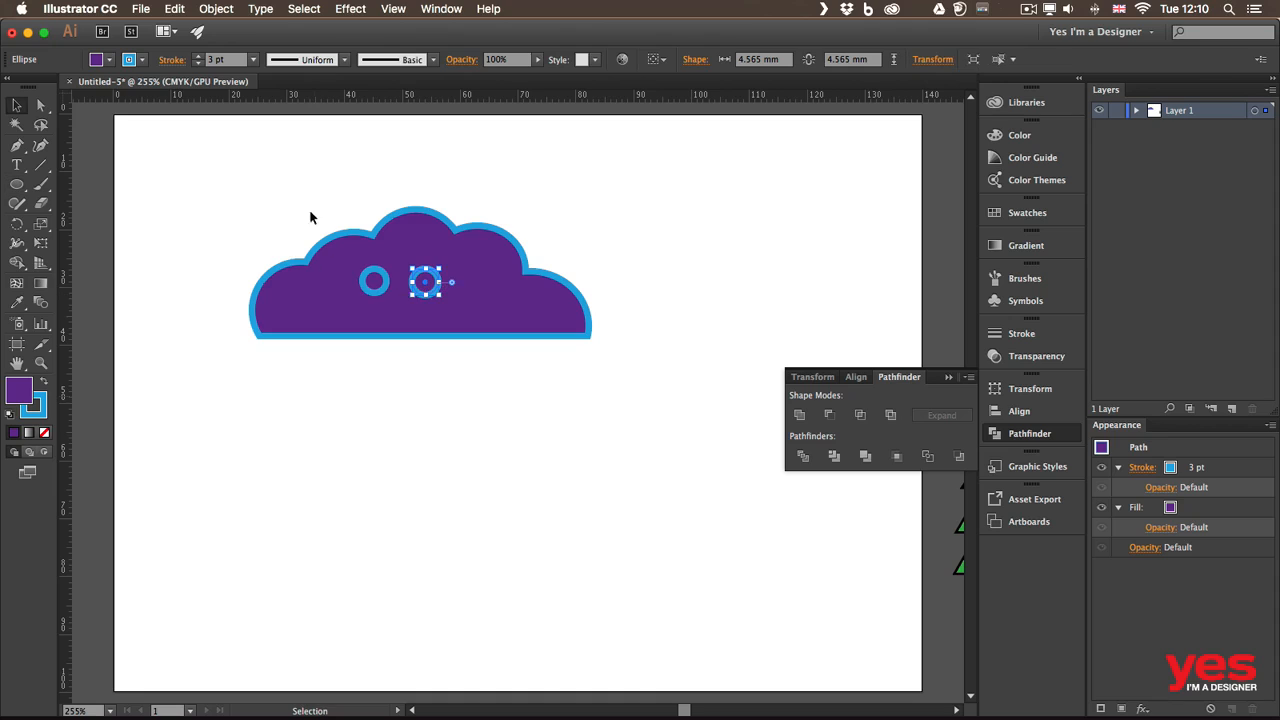
Cut both small circles out of the cloud as eye holes with the Shape Builder tool.
{"action": "left_click_drag", "start_coordinate": [308, 208], "coordinate": [500, 370]}
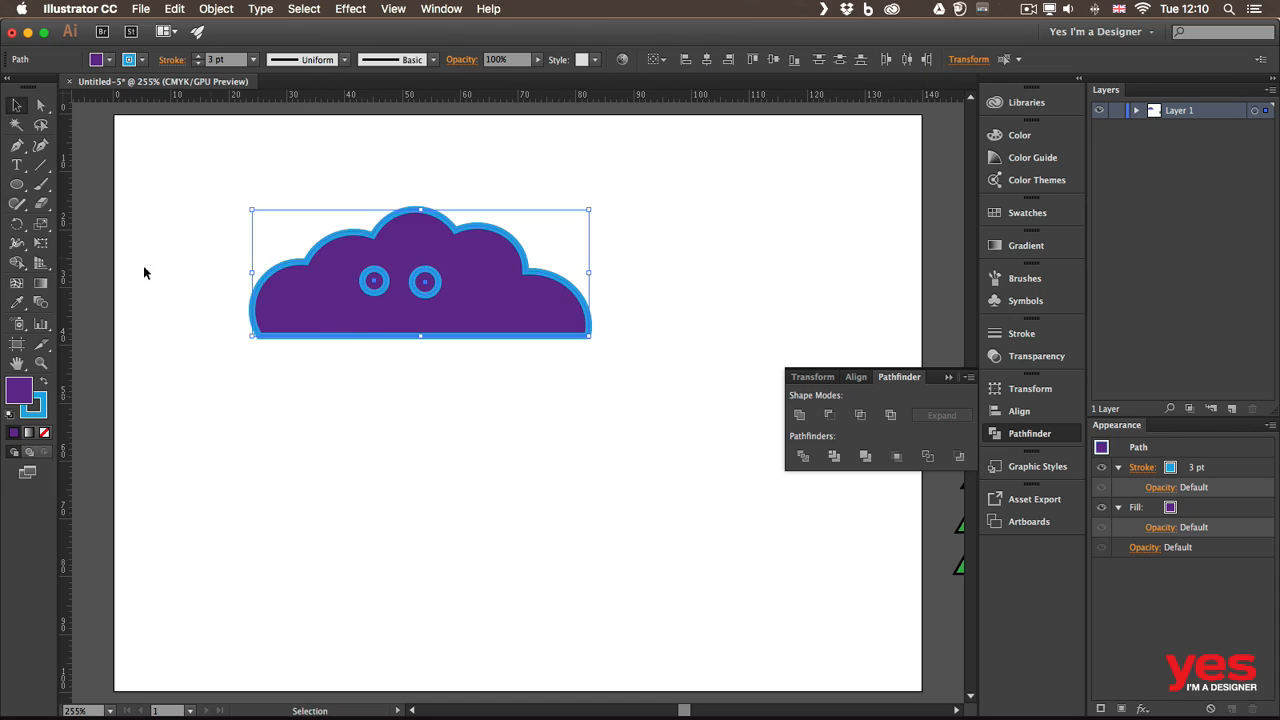
{"action": "left_click", "coordinate": [17, 262]}
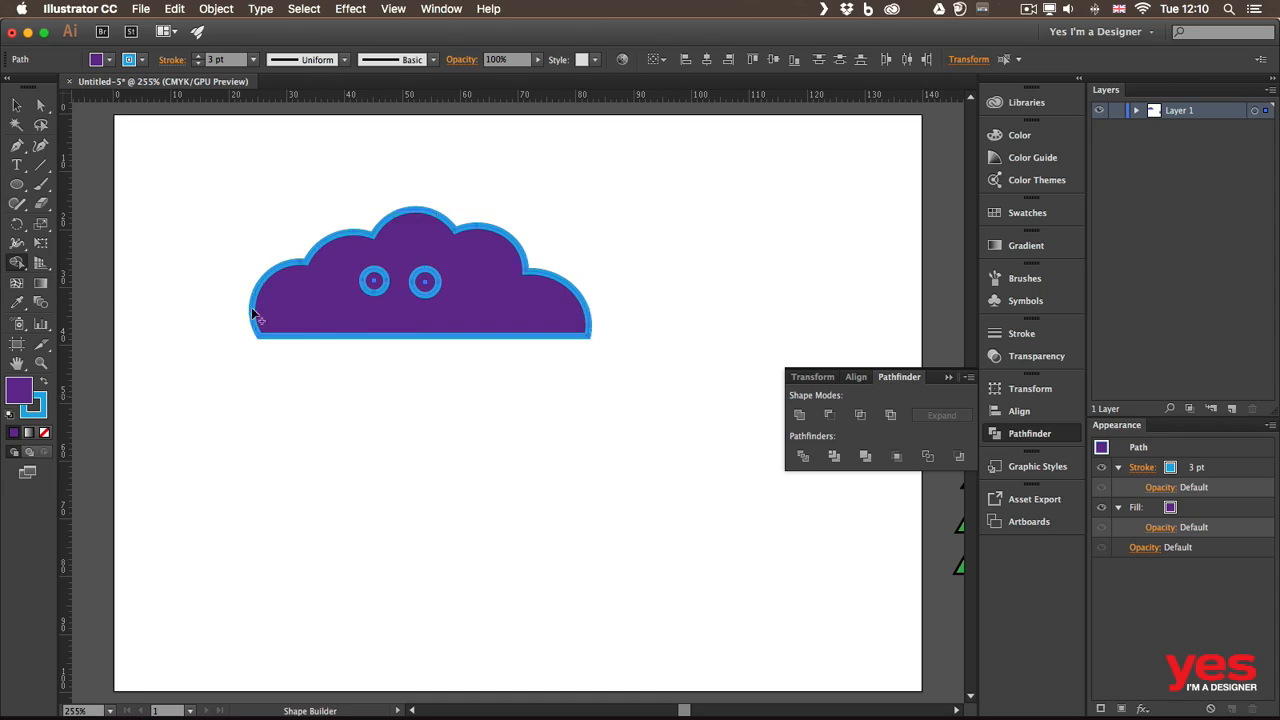
{"action": "left_click", "coordinate": [374, 281], "text": "alt"}
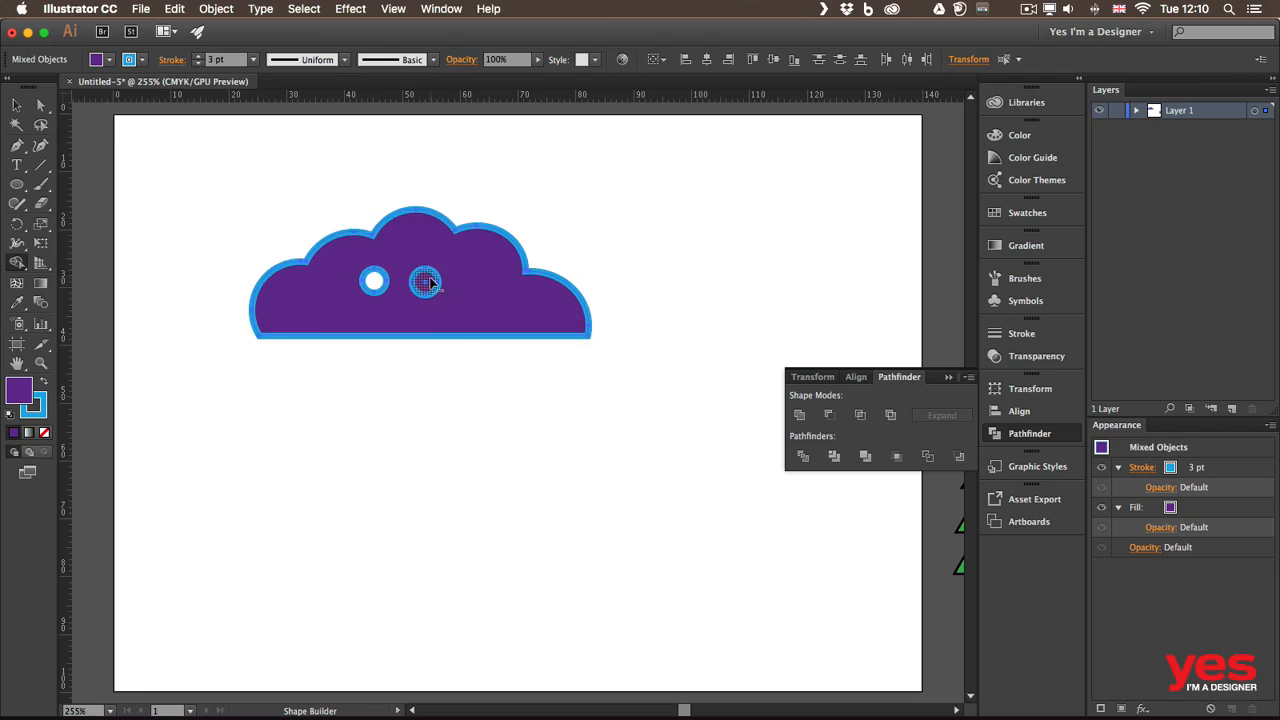
{"action": "left_click", "coordinate": [424, 281], "text": "alt"}
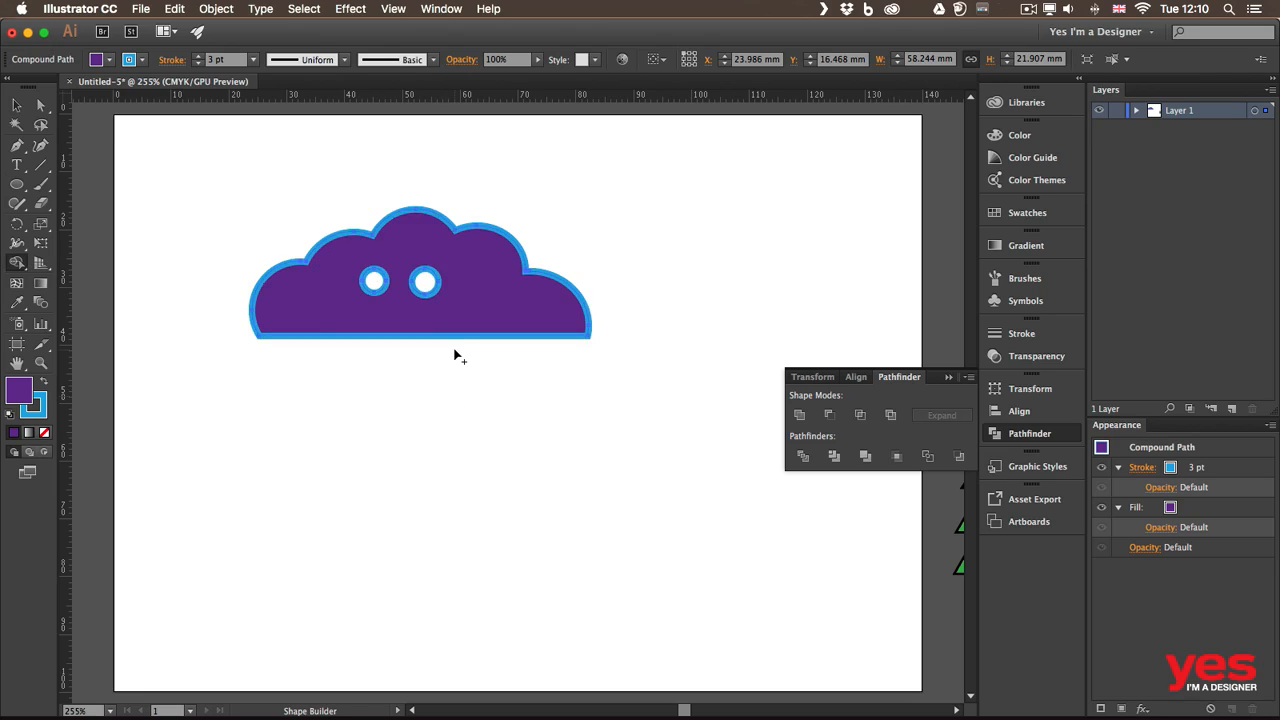
{"action": "key", "text": "v"}
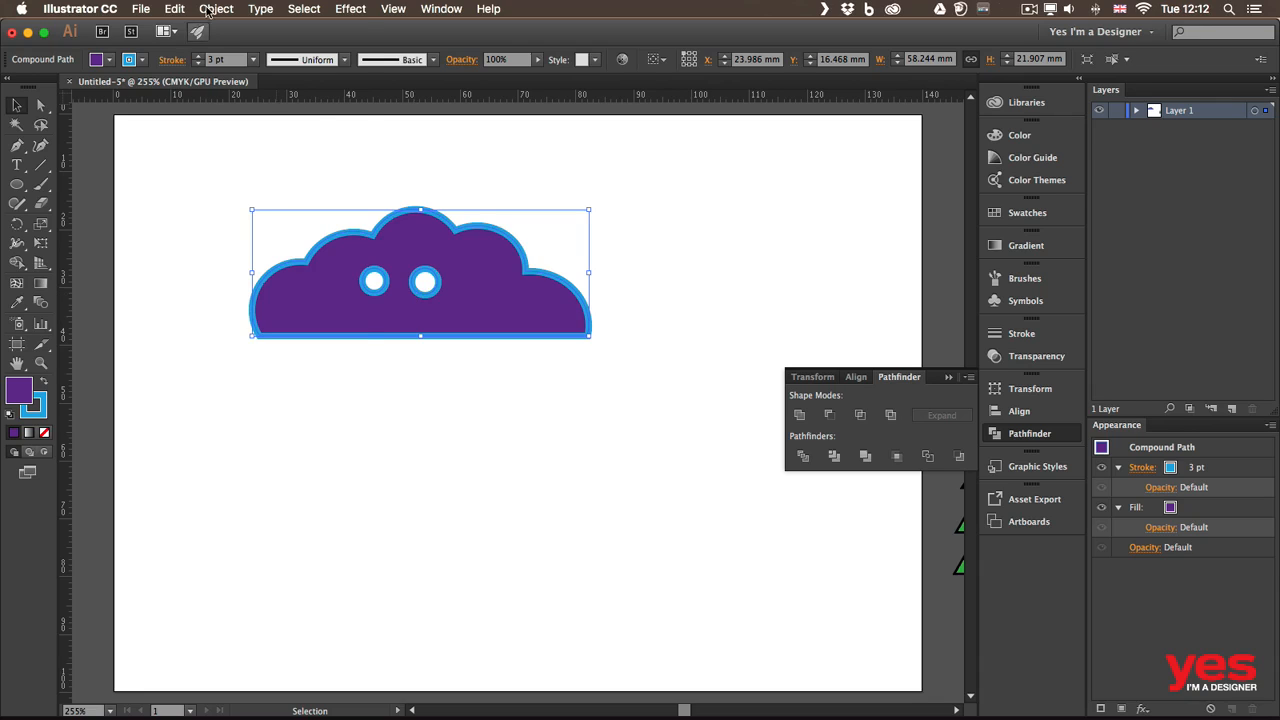
{"action": "left_click", "coordinate": [216, 9]}
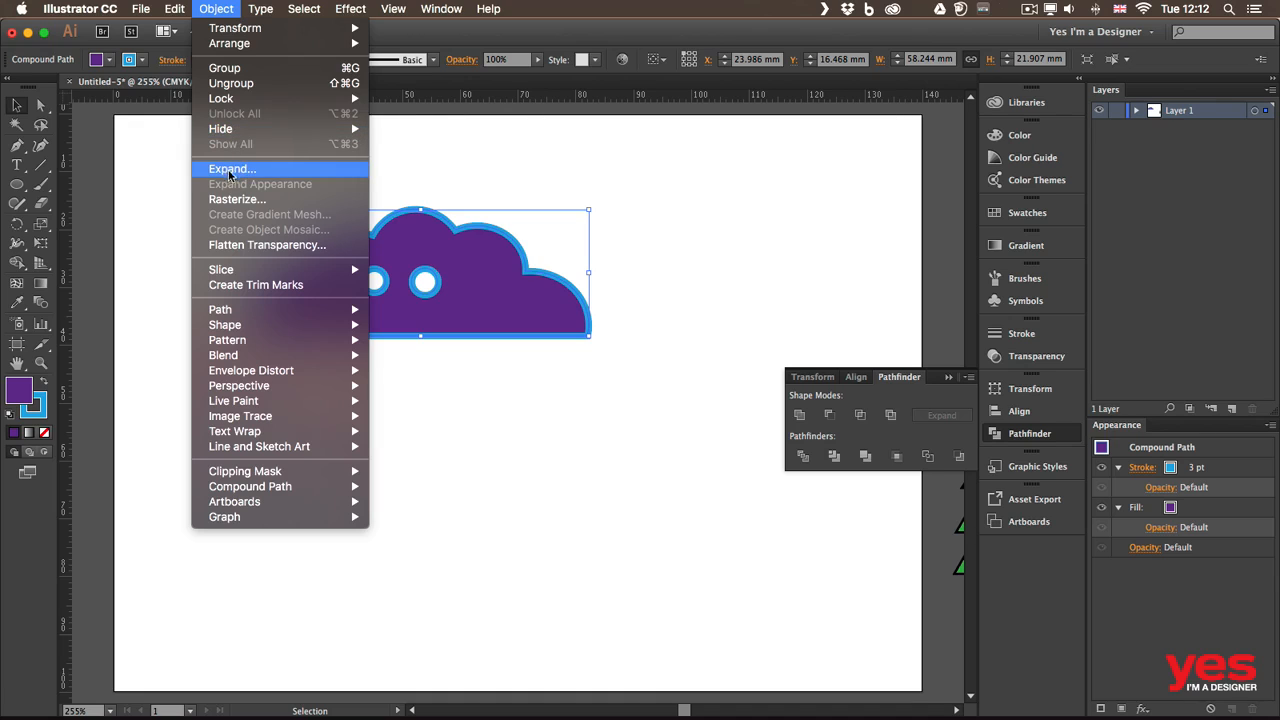
{"action": "left_click", "coordinate": [155, 357]}
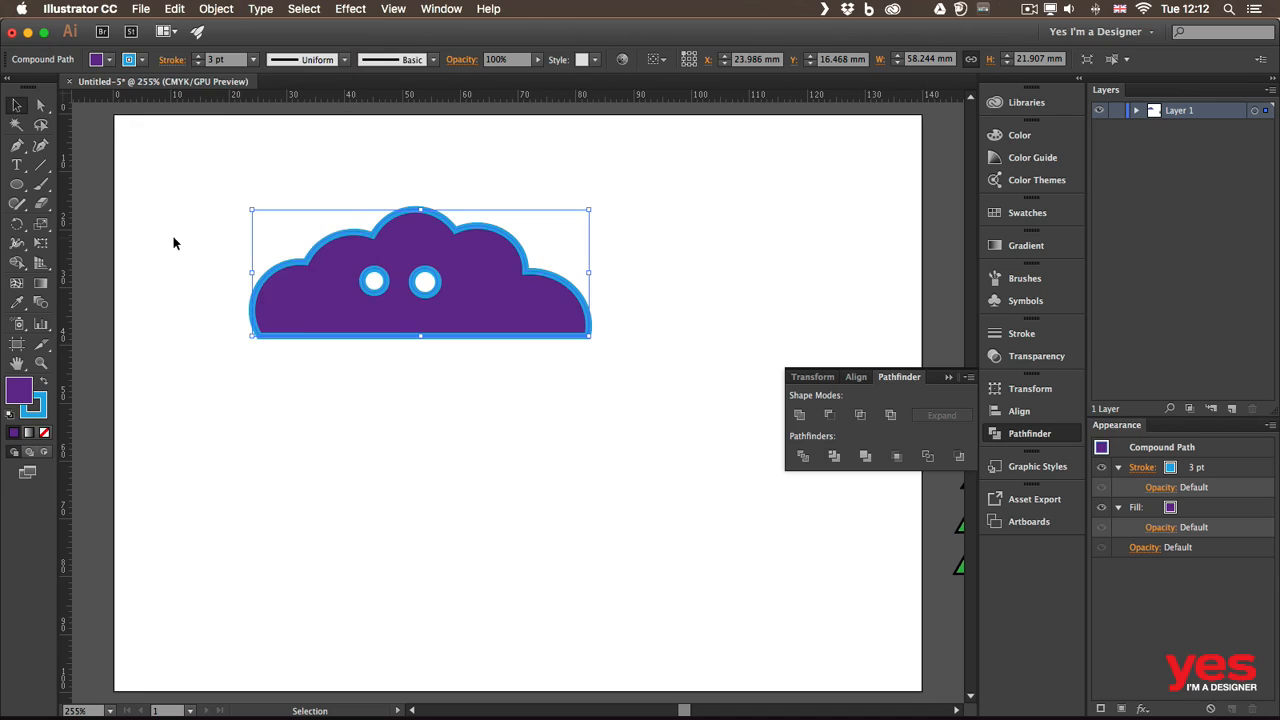
Draw an upright rounded rectangle about 19 by 40.5 mm below the cloud, with corners rounded to the maximum.
{"action": "left_click_drag", "start_coordinate": [17, 186], "coordinate": [78, 212]}
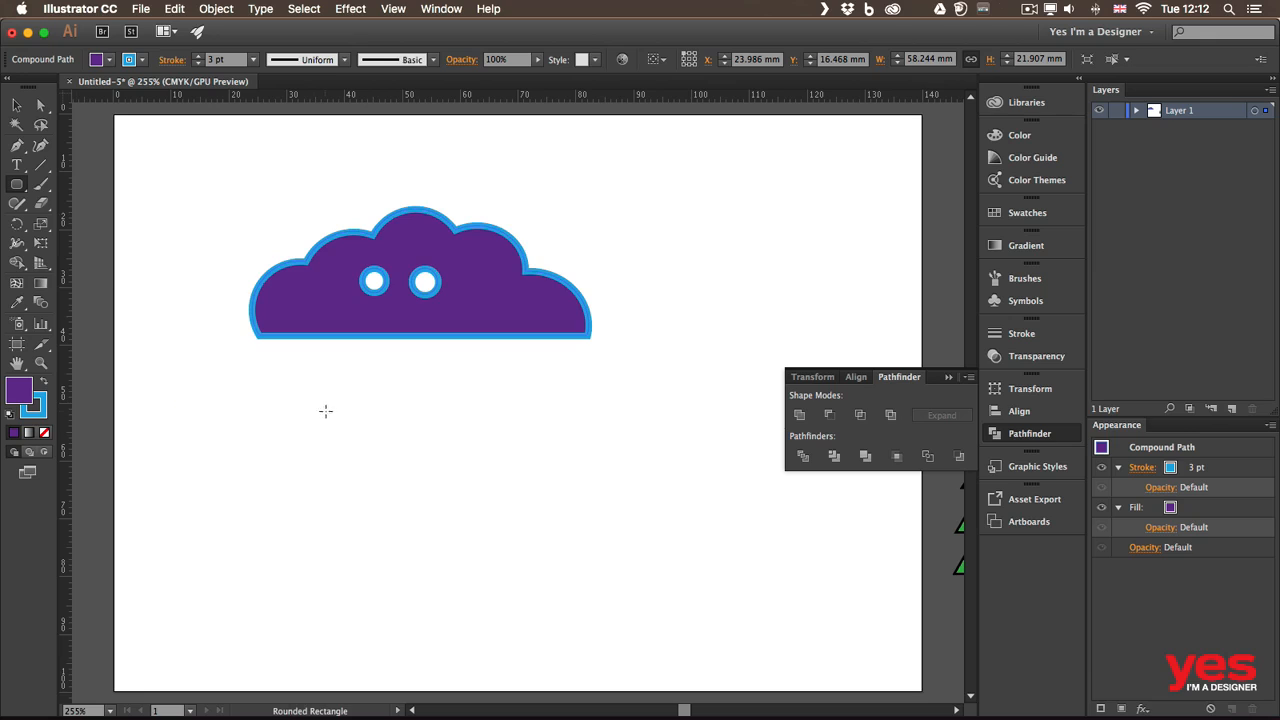
{"action": "mouse_move", "coordinate": [330, 413]}
{"action": "left_mouse_down"}
{"action": "mouse_move", "coordinate": [366, 576]}
{"action": "mouse_move", "coordinate": [420, 633]}
{"action": "mouse_move", "coordinate": [439, 638]}
{"action": "mouse_move", "coordinate": [448, 616]}
{"action": "left_mouse_up"}
{"action": "key", "text": "Up"}
{"action": "key", "text": "Up"}
{"action": "key", "text": "Up"}
{"action": "key", "text": "Up"}
{"action": "key", "text": "Up"}
{"action": "key", "text": "Up"}
{"action": "key", "text": "Up"}
{"action": "key", "text": "Up"}
{"action": "key", "text": "Up"}
{"action": "key", "text": "Up"}
{"action": "key", "text": "Up"}
{"action": "key", "text": "Up"}
{"action": "key", "text": "Up"}
{"action": "key", "text": "Up"}
{"action": "key", "text": "Up"}
{"action": "key", "text": "space"}
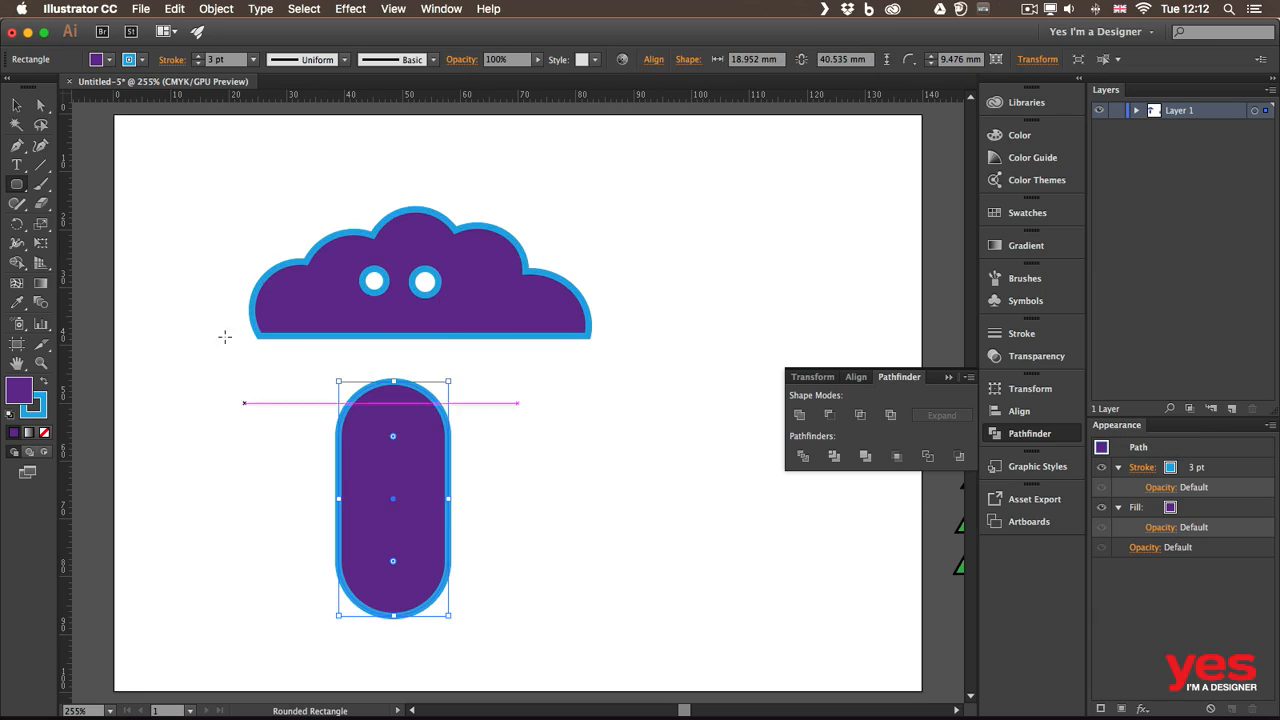
Set the rounded rectangle's stroke to 7 pt and remove its fill.
{"action": "left_click", "coordinate": [198, 56]}
{"action": "left_click", "coordinate": [198, 56]}
{"action": "left_click", "coordinate": [198, 56]}
{"action": "left_click", "coordinate": [198, 56]}
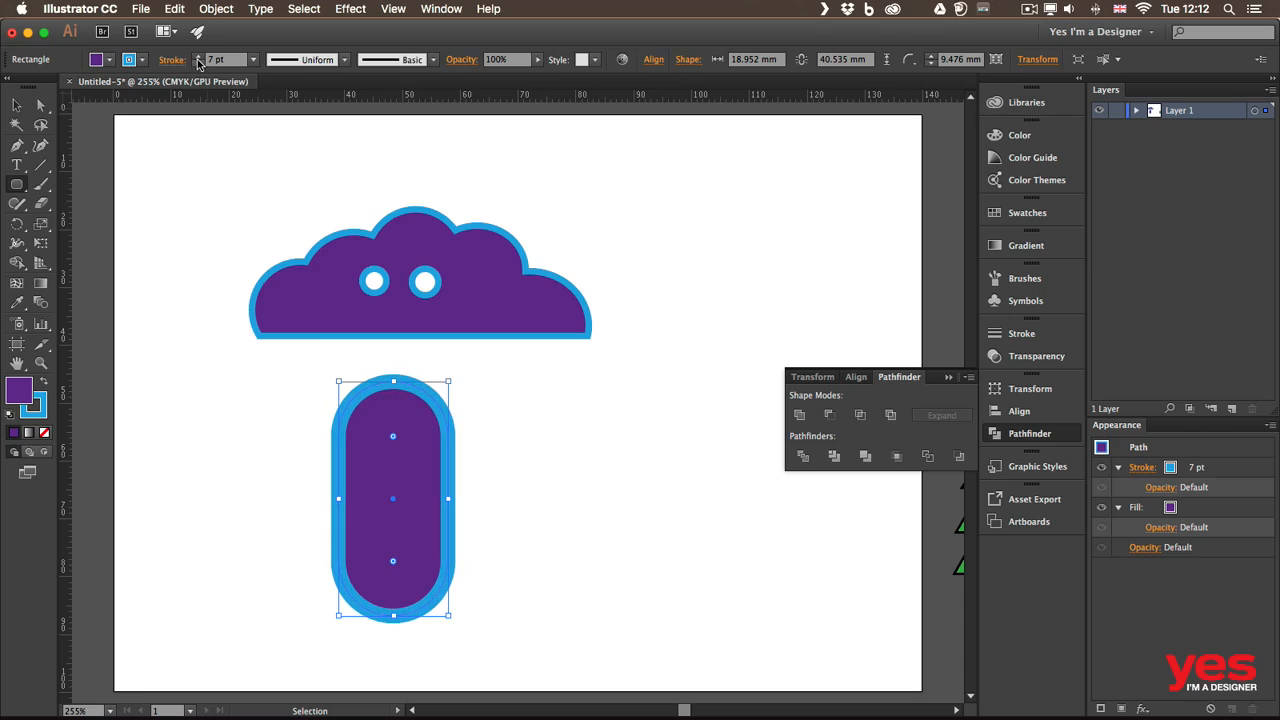
{"action": "left_click", "coordinate": [109, 60]}
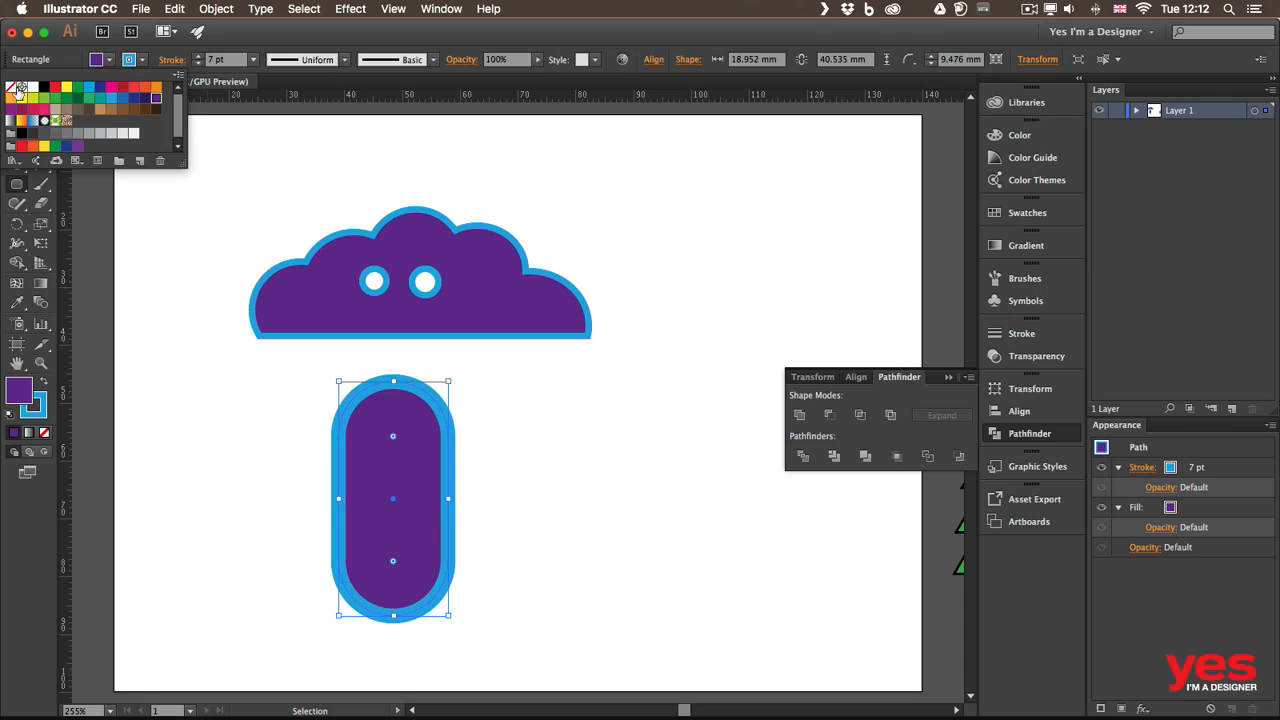
{"action": "left_click", "coordinate": [12, 89]}
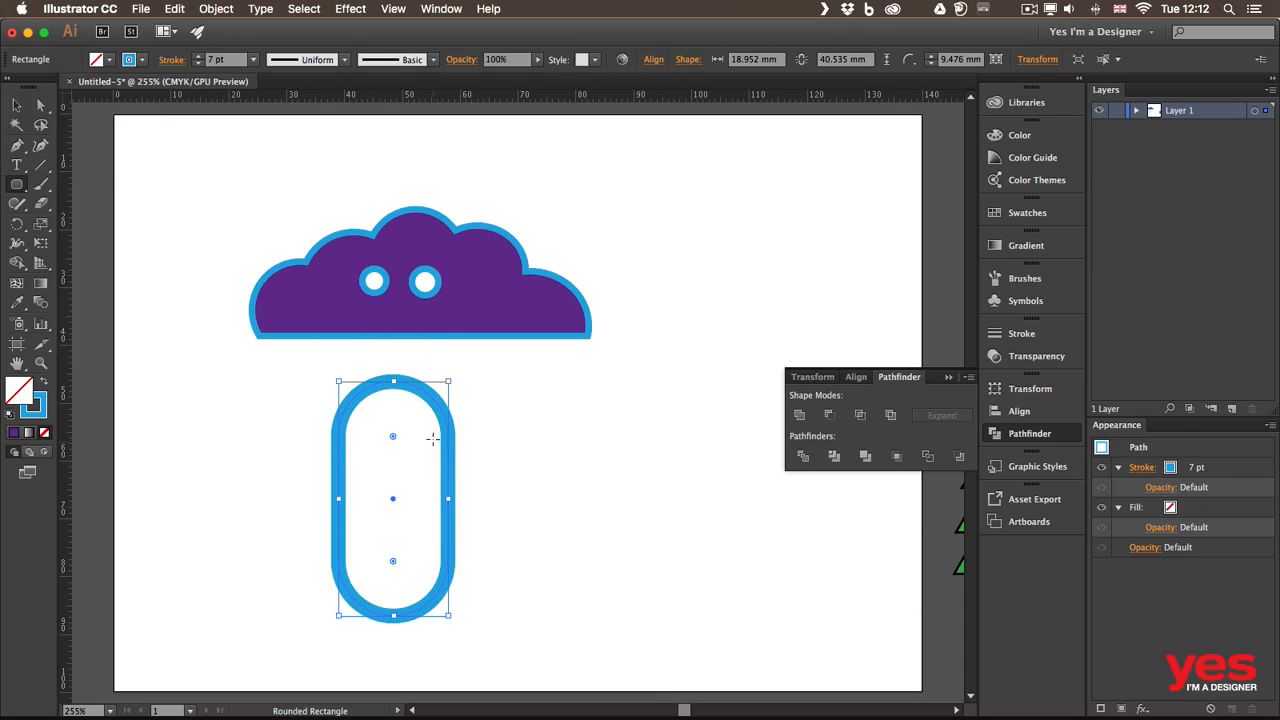
Thicken the rounded rectangle's outline to a stroke weight of 10 pt.
{"action": "left_click", "coordinate": [198, 57]}
{"action": "left_click", "coordinate": [198, 57]}
{"action": "left_click", "coordinate": [198, 57]}
{"action": "left_click", "coordinate": [198, 57]}
{"action": "left_click", "coordinate": [198, 57]}
{"action": "left_click", "coordinate": [198, 57]}
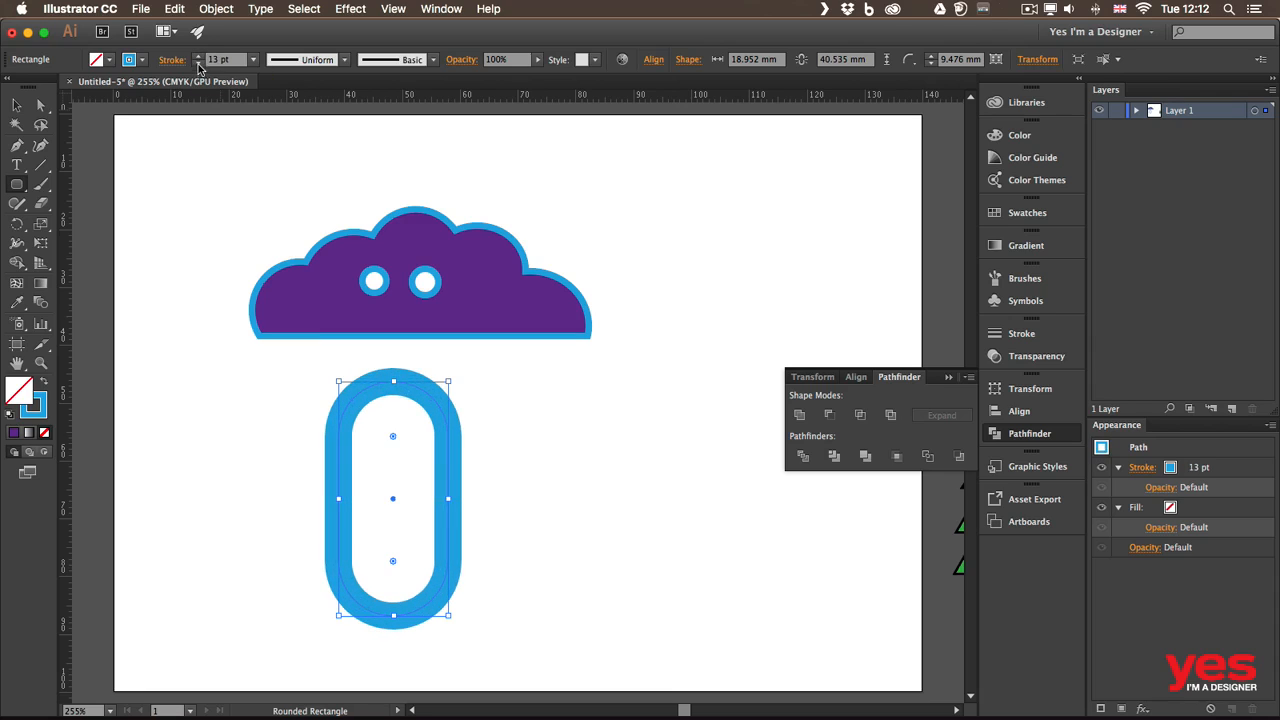
{"action": "left_click", "coordinate": [198, 64]}
{"action": "left_click", "coordinate": [198, 64]}
{"action": "left_click", "coordinate": [198, 64]}
{"action": "left_click", "coordinate": [198, 64]}
{"action": "left_click", "coordinate": [198, 64]}
{"action": "left_click", "coordinate": [198, 56]}
{"action": "left_click", "coordinate": [198, 56]}
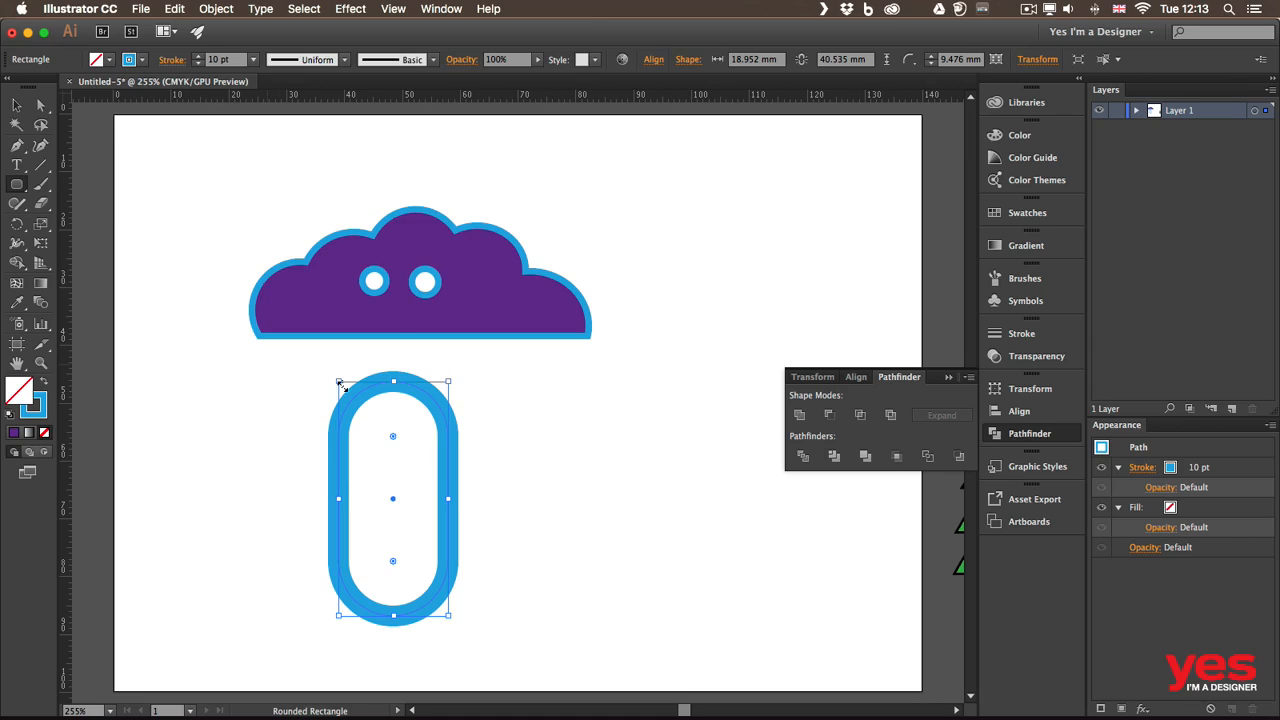
Draw a rectangle about 49 by 14 mm across the middle of the rounded outline and swap its fill and stroke.
{"action": "left_click", "coordinate": [17, 186]}
{"action": "left_click_drag", "start_coordinate": [17, 186], "coordinate": [82, 198]}
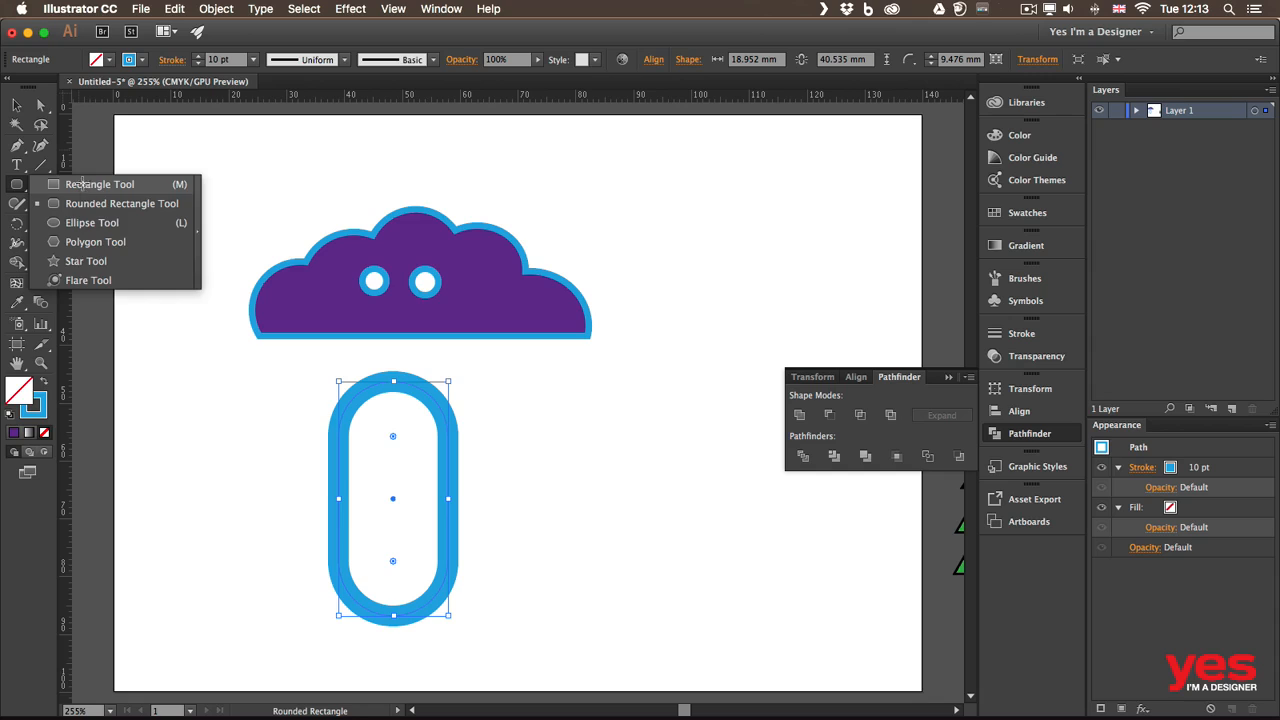
{"action": "left_click", "coordinate": [85, 186]}
{"action": "left_click_drag", "start_coordinate": [268, 456], "coordinate": [530, 520]}
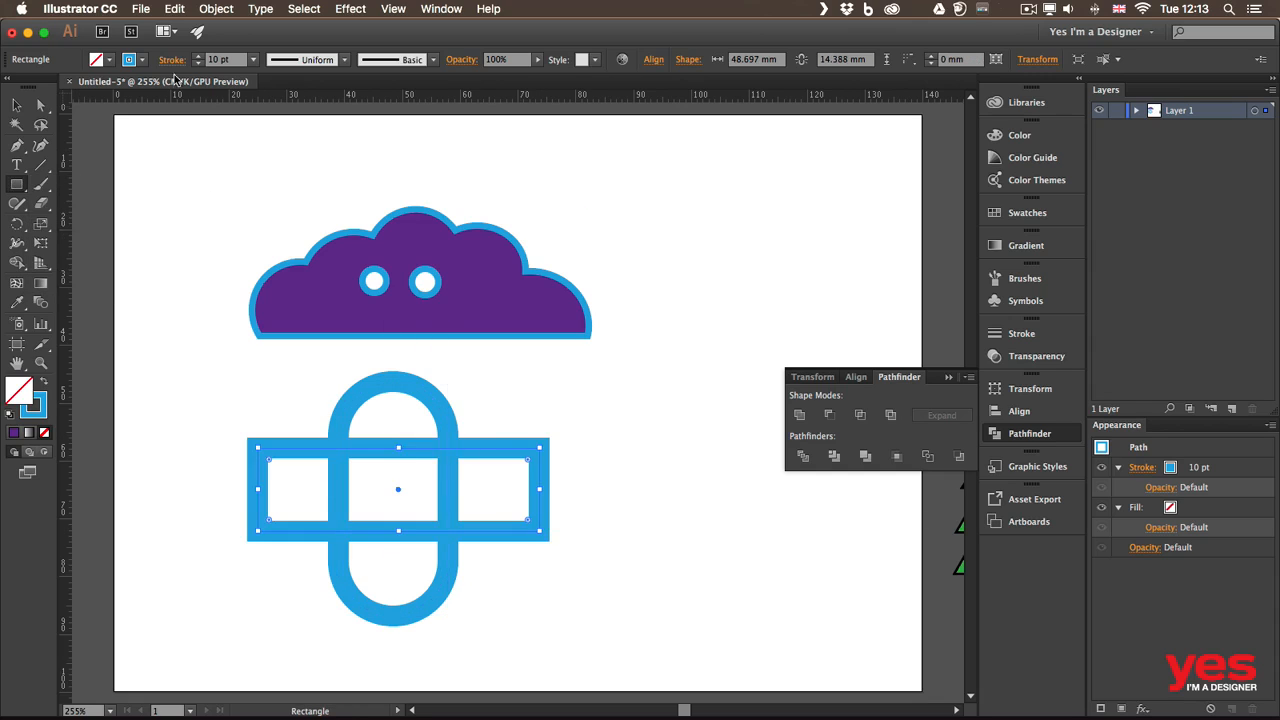
{"action": "left_click", "coordinate": [110, 62]}
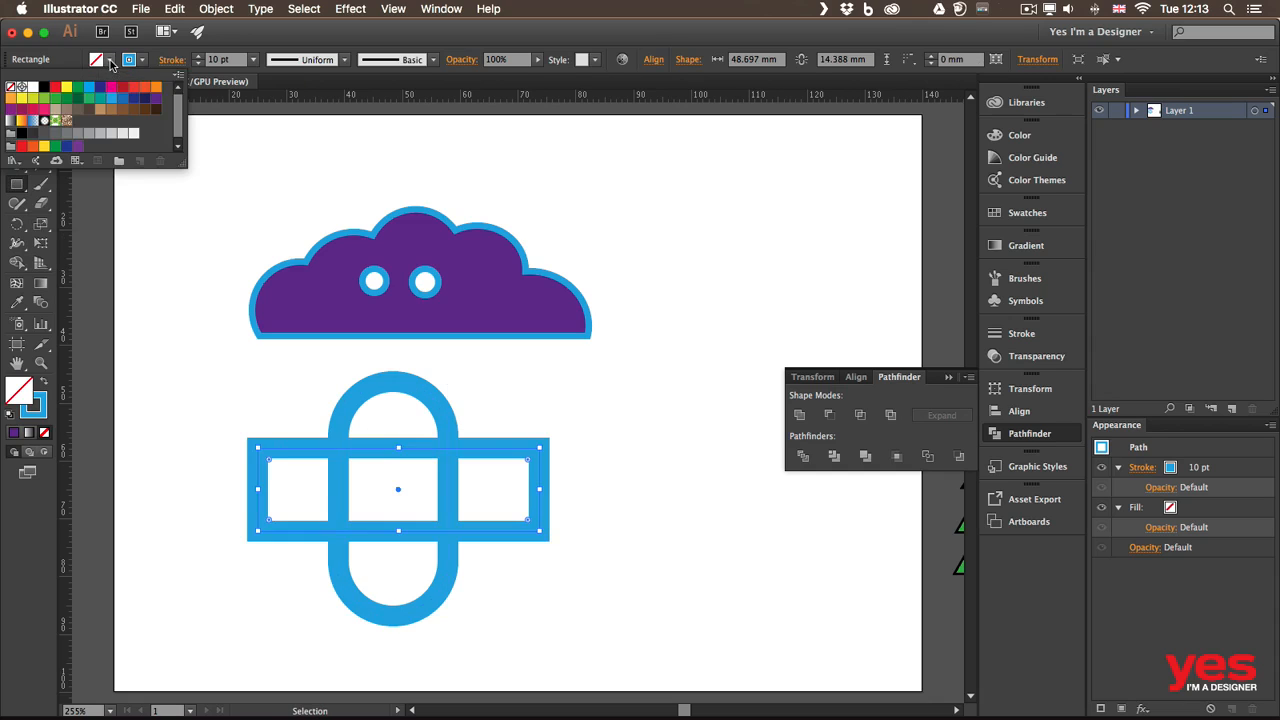
{"action": "left_click", "coordinate": [113, 63]}
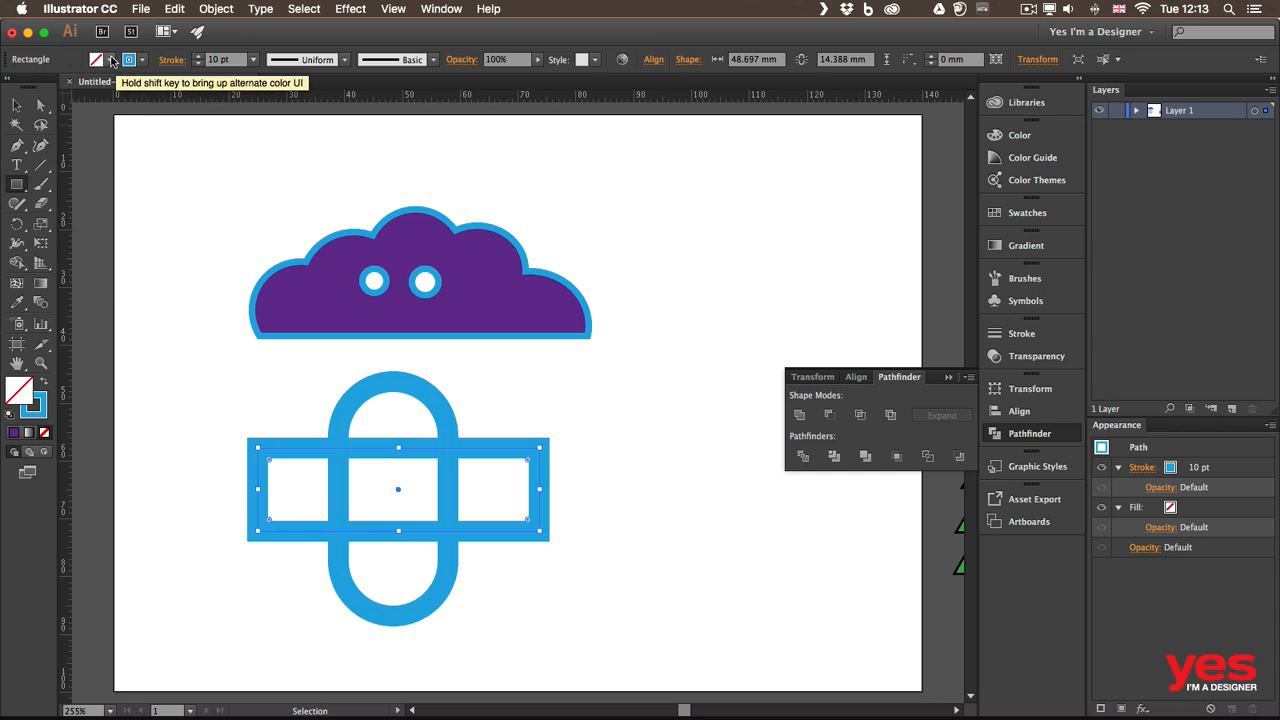
{"action": "key", "text": "shift+x"}
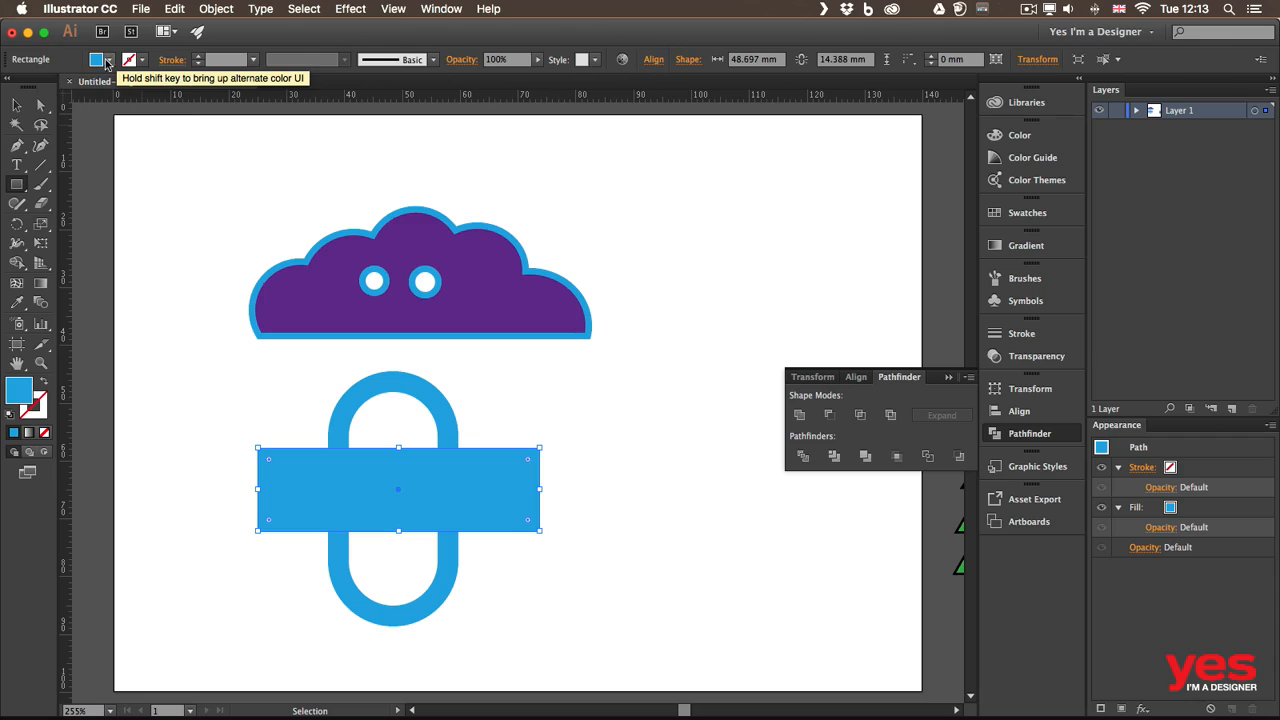
Fill the rectangle crossing the rounded outline with CMYK Yellow.
{"action": "left_click", "coordinate": [105, 62]}
{"action": "left_click", "coordinate": [65, 91]}
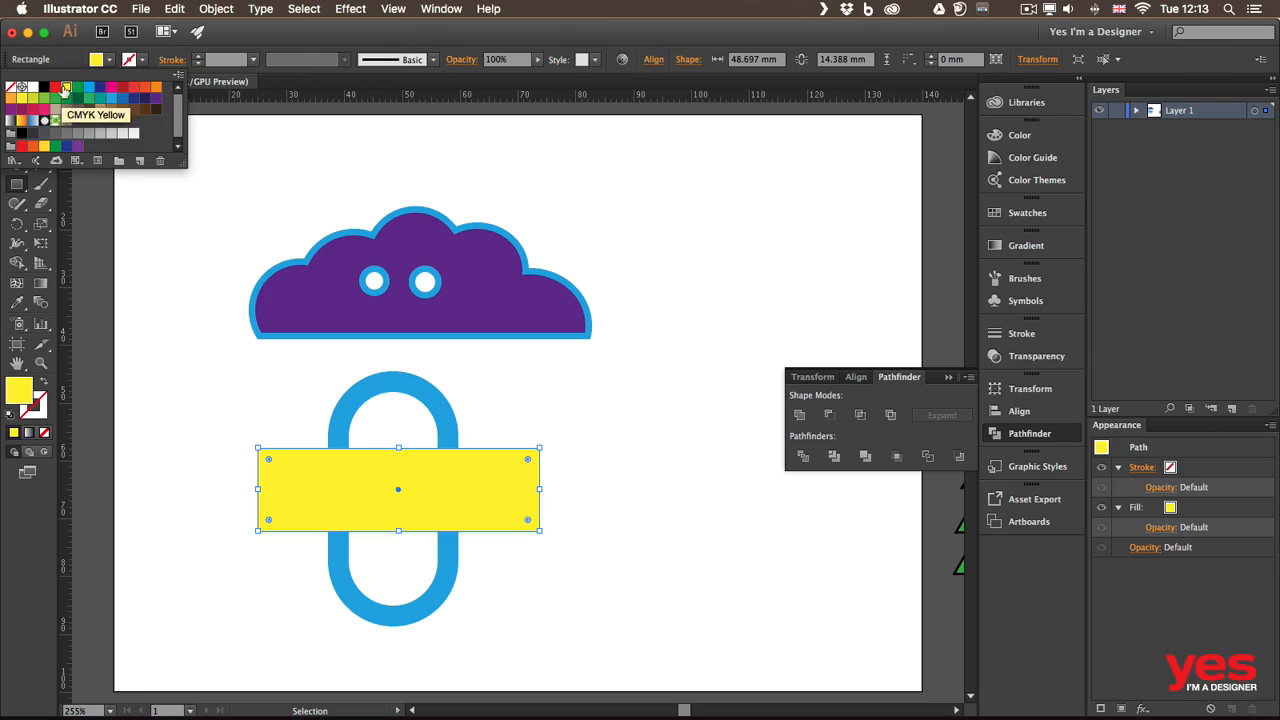
{"action": "key", "text": "Escape"}
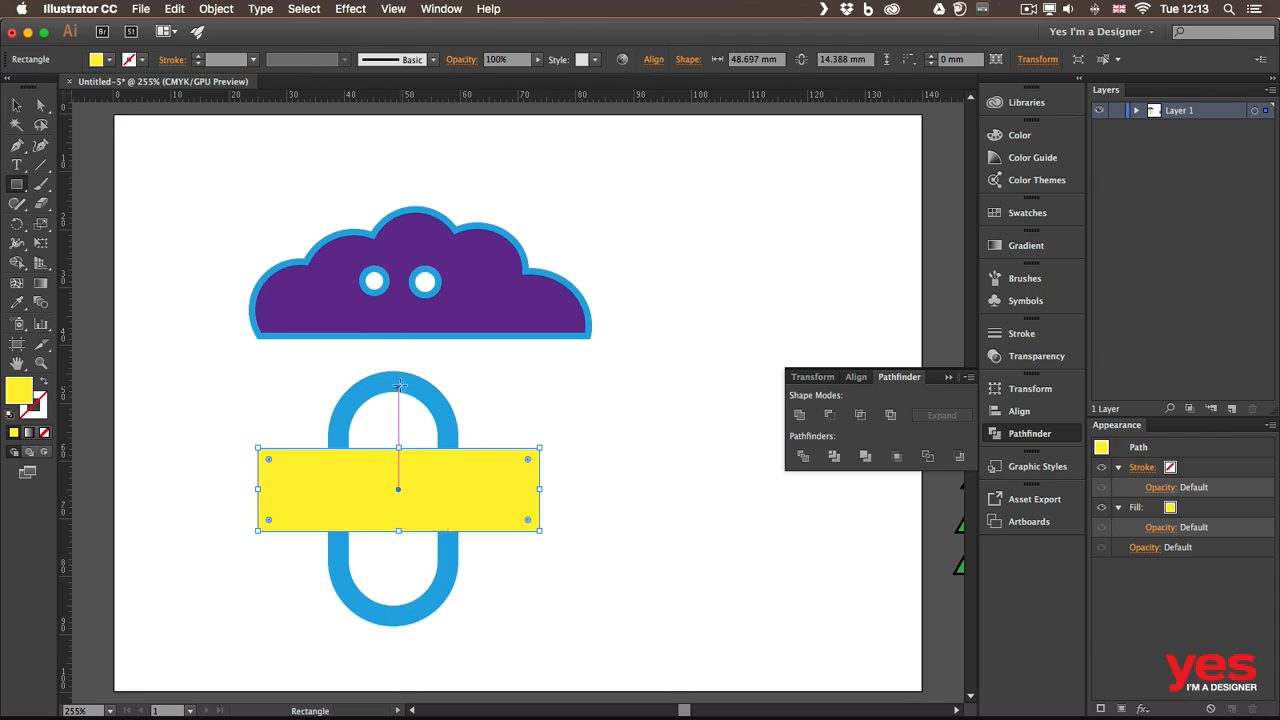
Try to subtract the yellow rectangle's area from the stroked rounded rectangle with Shape Builder.
{"action": "key", "text": "v"}
{"action": "left_click_drag", "start_coordinate": [398, 362], "coordinate": [606, 484]}
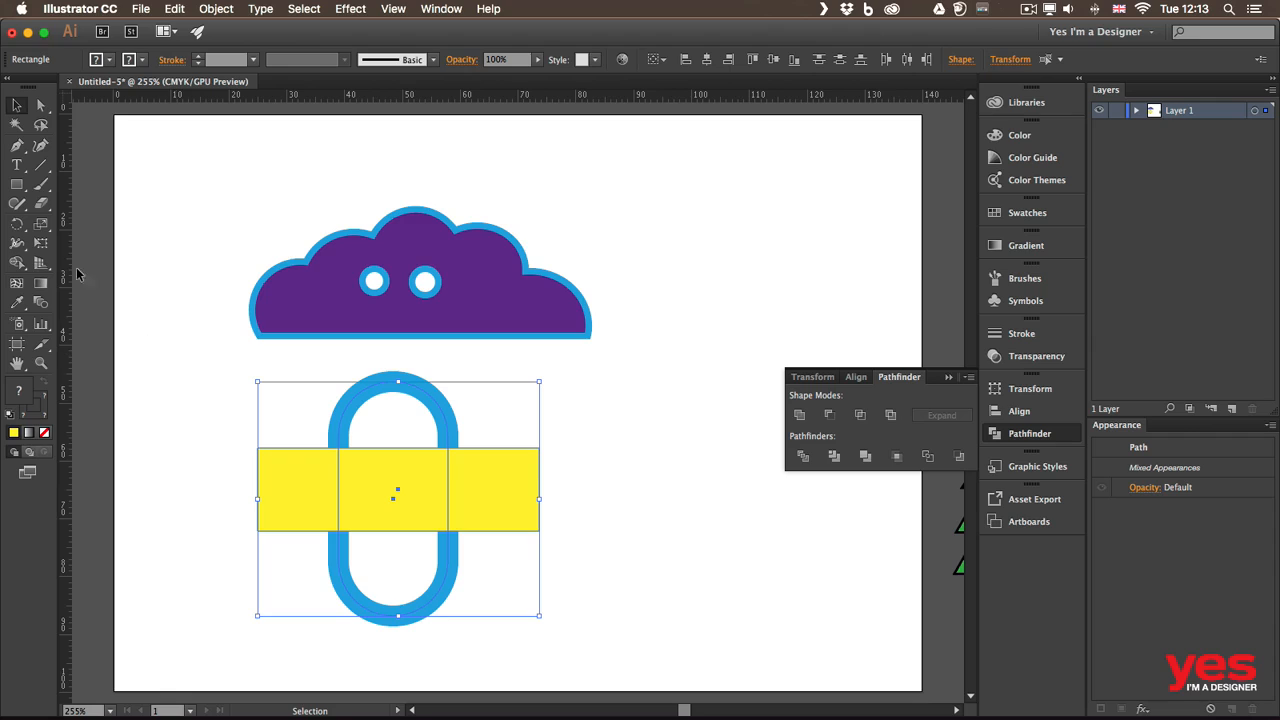
{"action": "left_click", "coordinate": [17, 262]}
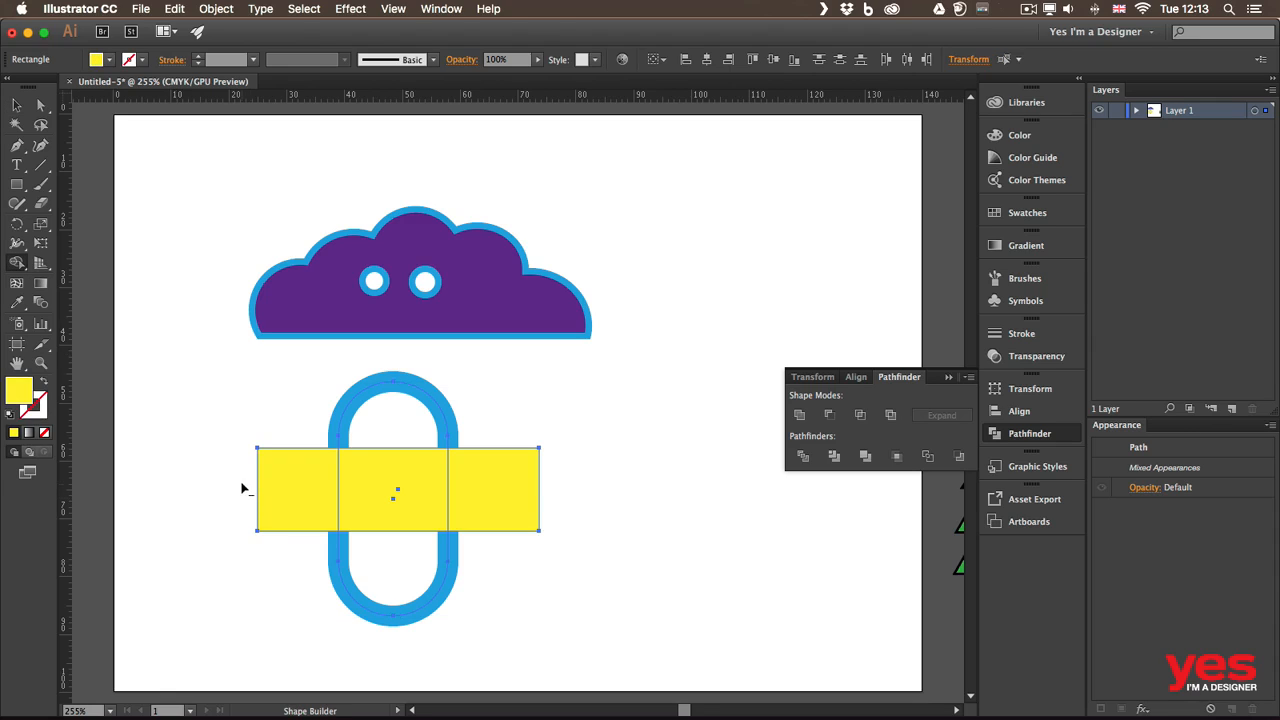
{"action": "left_click_drag", "start_coordinate": [244, 487], "coordinate": [558, 490]}
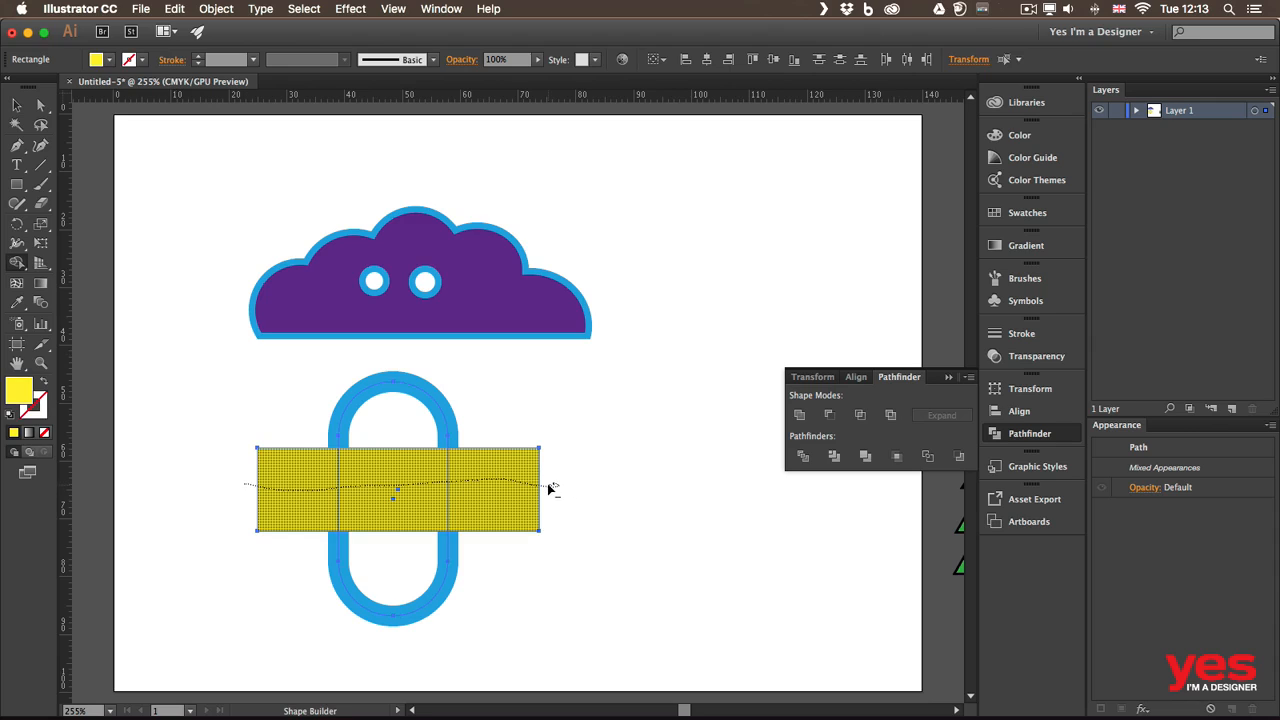
{"action": "left_click_drag", "start_coordinate": [548, 489], "coordinate": [556, 491]}
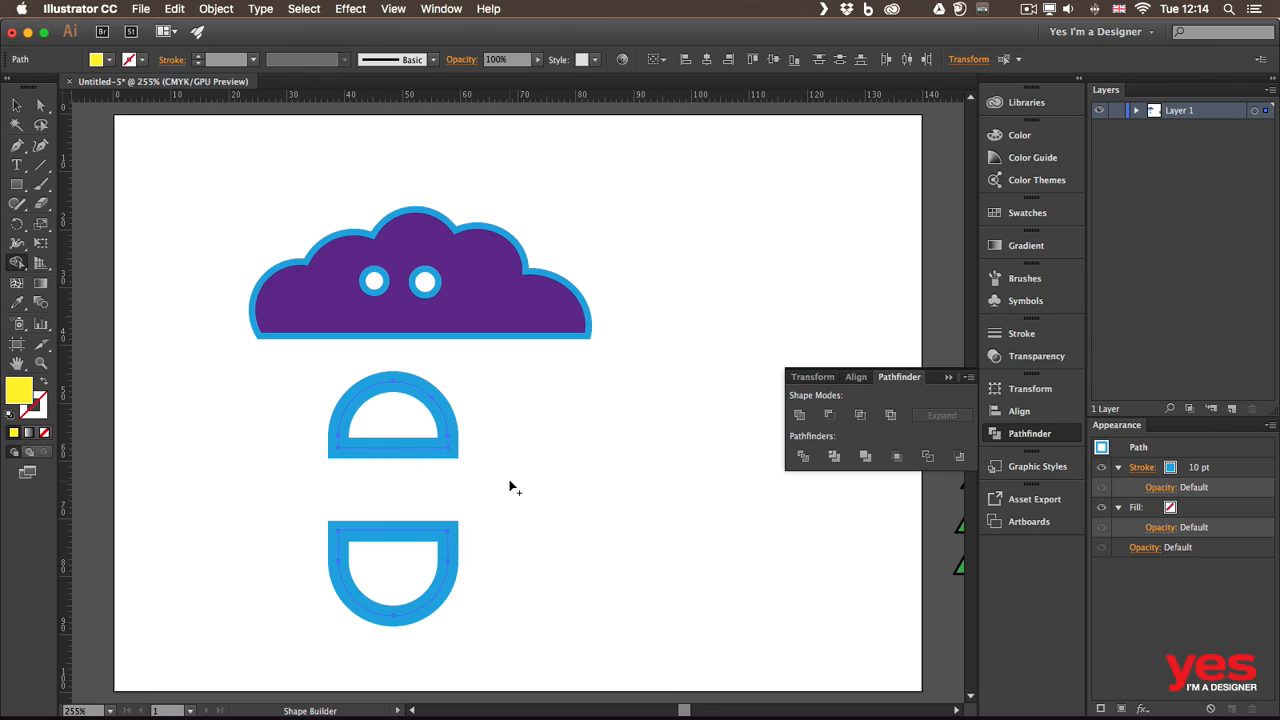
{"action": "key", "text": "super+z"}
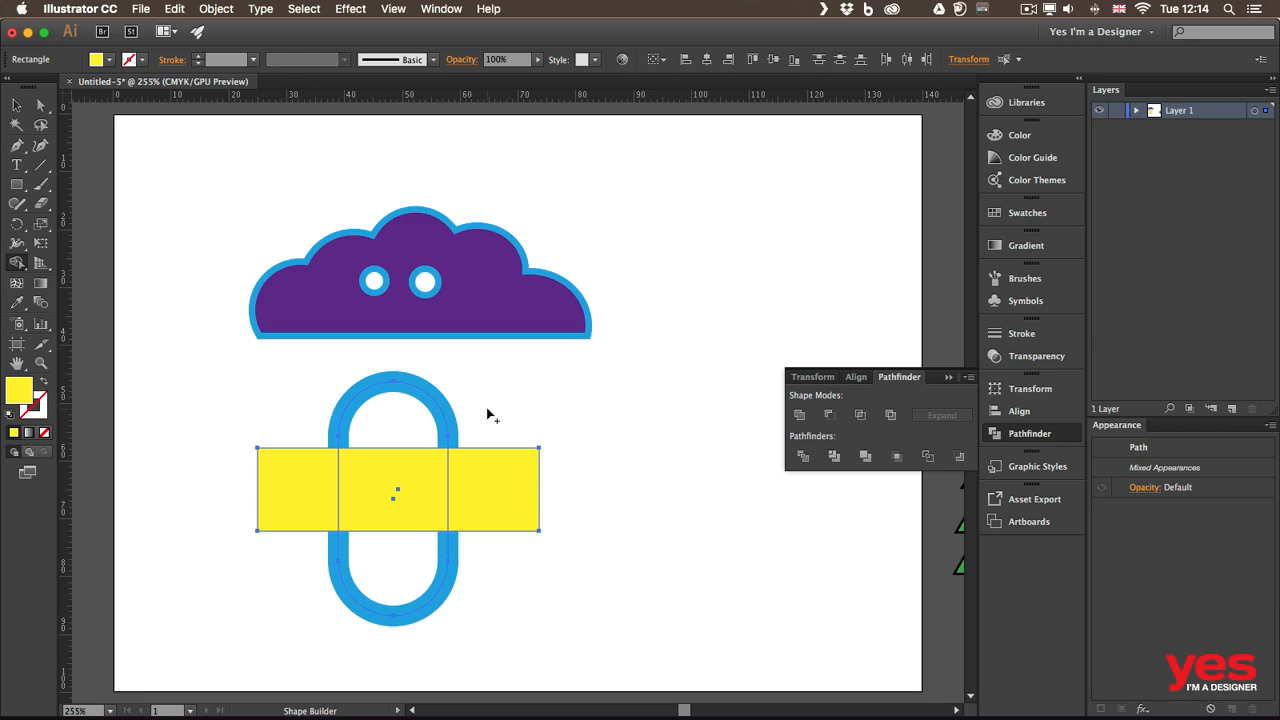
Expand the fill and stroke of the rounded rectangle alone, converting its outline into a filled shape.
{"action": "key", "text": "v"}
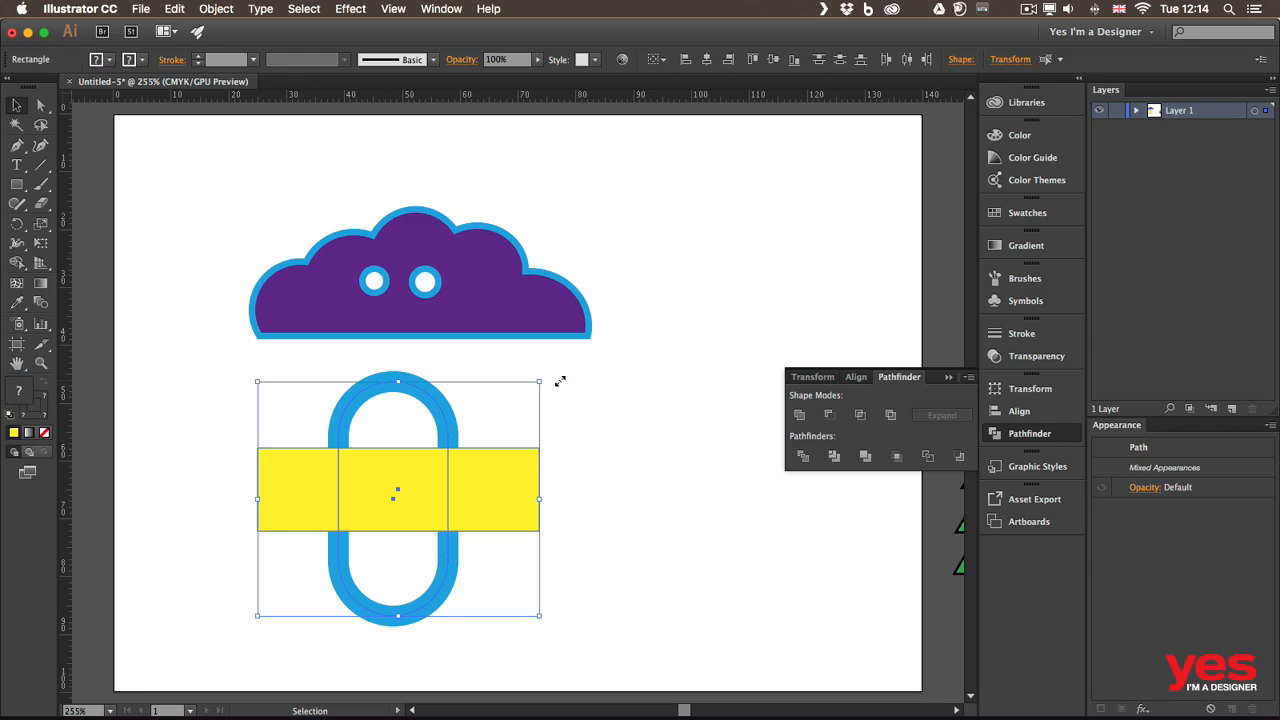
{"action": "left_click", "coordinate": [492, 412]}
{"action": "left_click", "coordinate": [440, 408]}
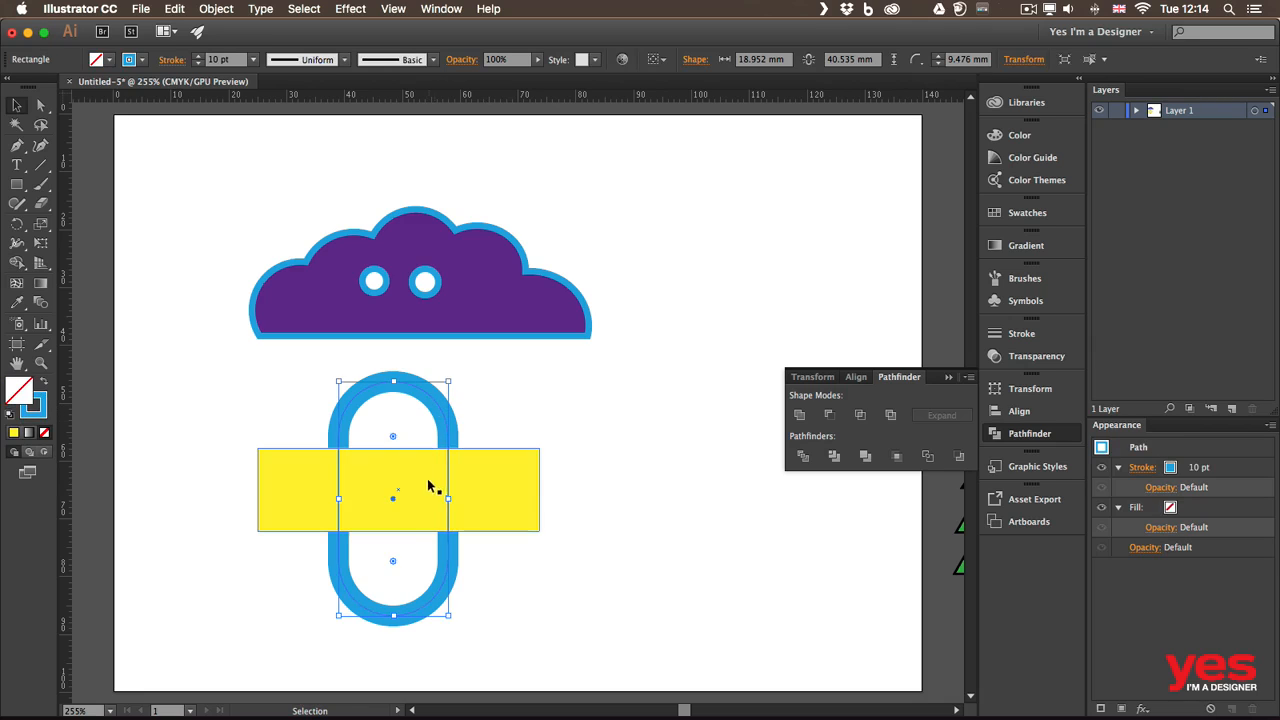
{"action": "left_click", "coordinate": [216, 8]}
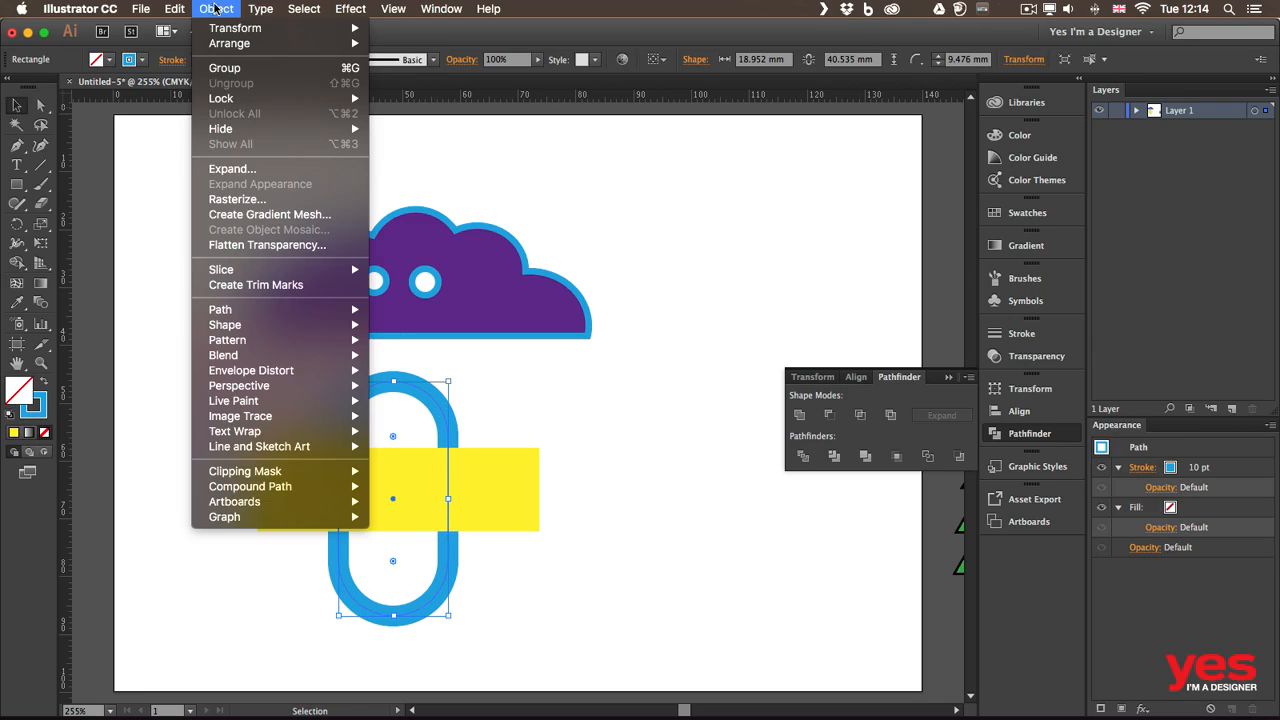
{"action": "left_click", "coordinate": [285, 172]}
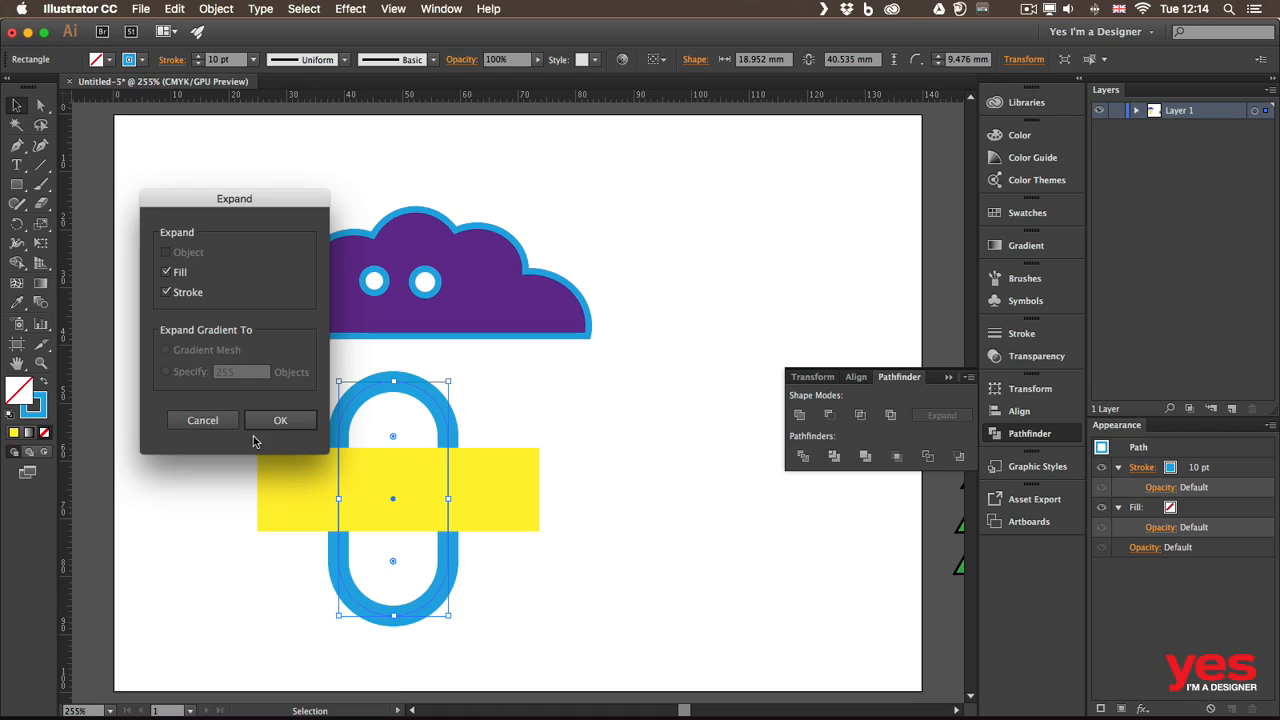
{"action": "left_click", "coordinate": [281, 420]}
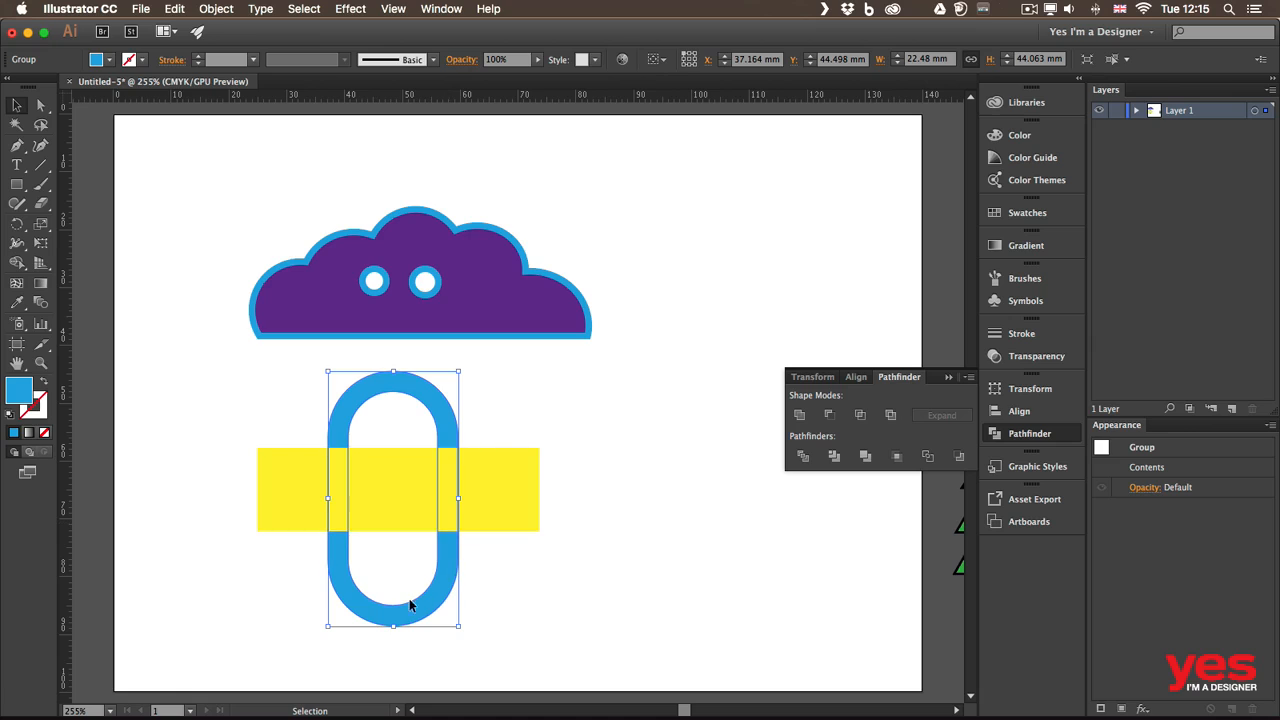
Cut the yellow rectangle's whole band out of the expanded rounded ring with Shape Builder, leaving two separate U-shaped ends.
{"action": "left_click_drag", "start_coordinate": [236, 415], "coordinate": [518, 569]}
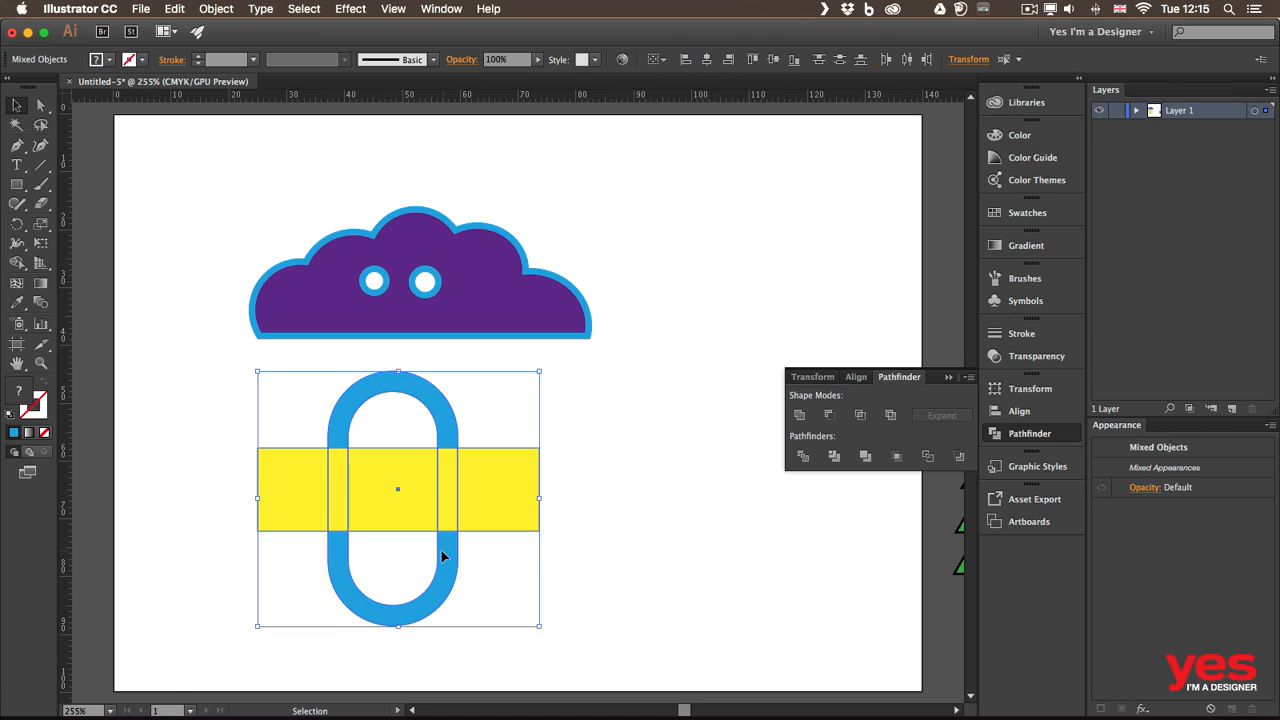
{"action": "key", "text": "shift+m"}
{"action": "left_click_drag", "start_coordinate": [230, 488], "coordinate": [558, 495]}
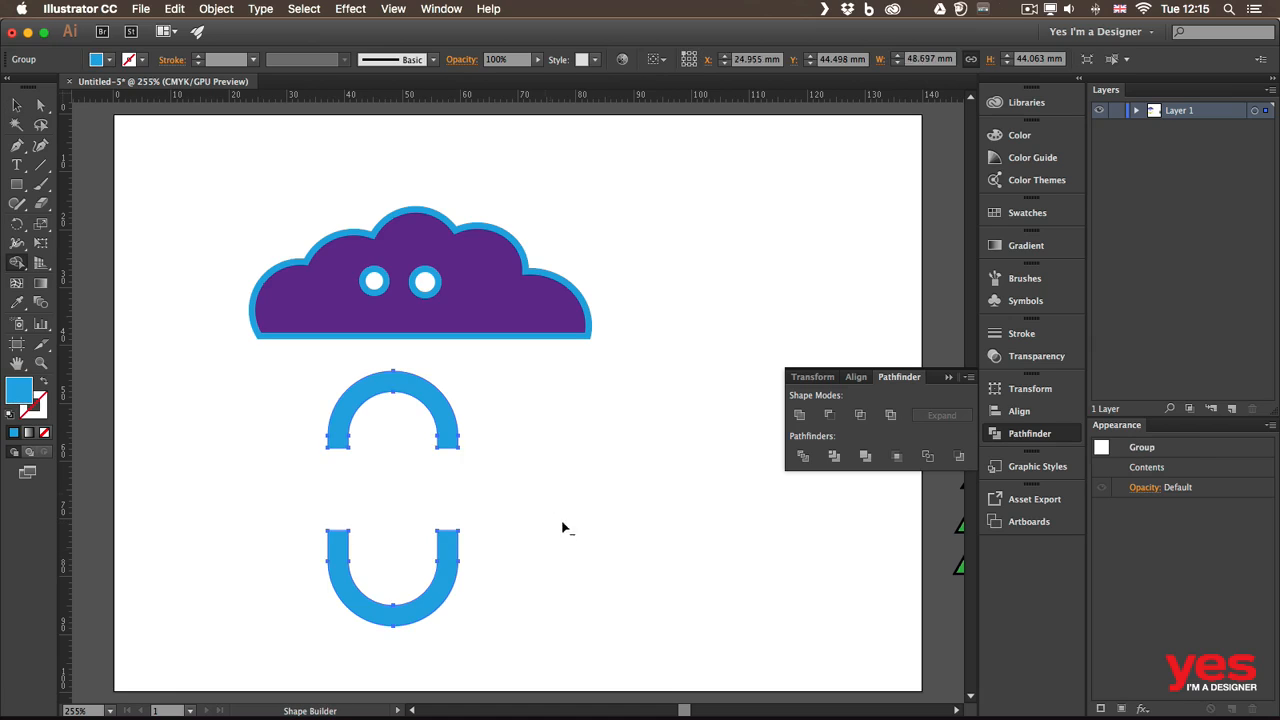
{"action": "key", "text": "v"}
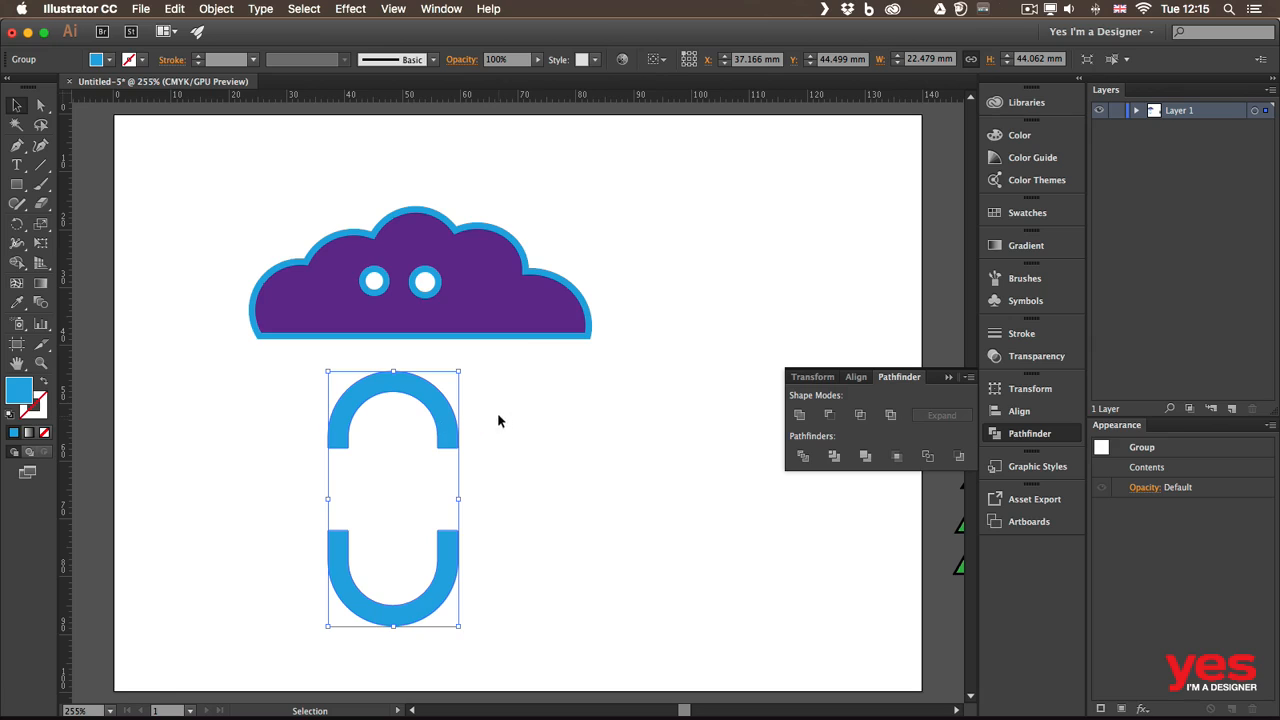
{"action": "left_click", "coordinate": [523, 365]}
{"action": "left_click", "coordinate": [449, 420]}
{"action": "key", "text": "a"}
{"action": "left_click", "coordinate": [450, 375]}
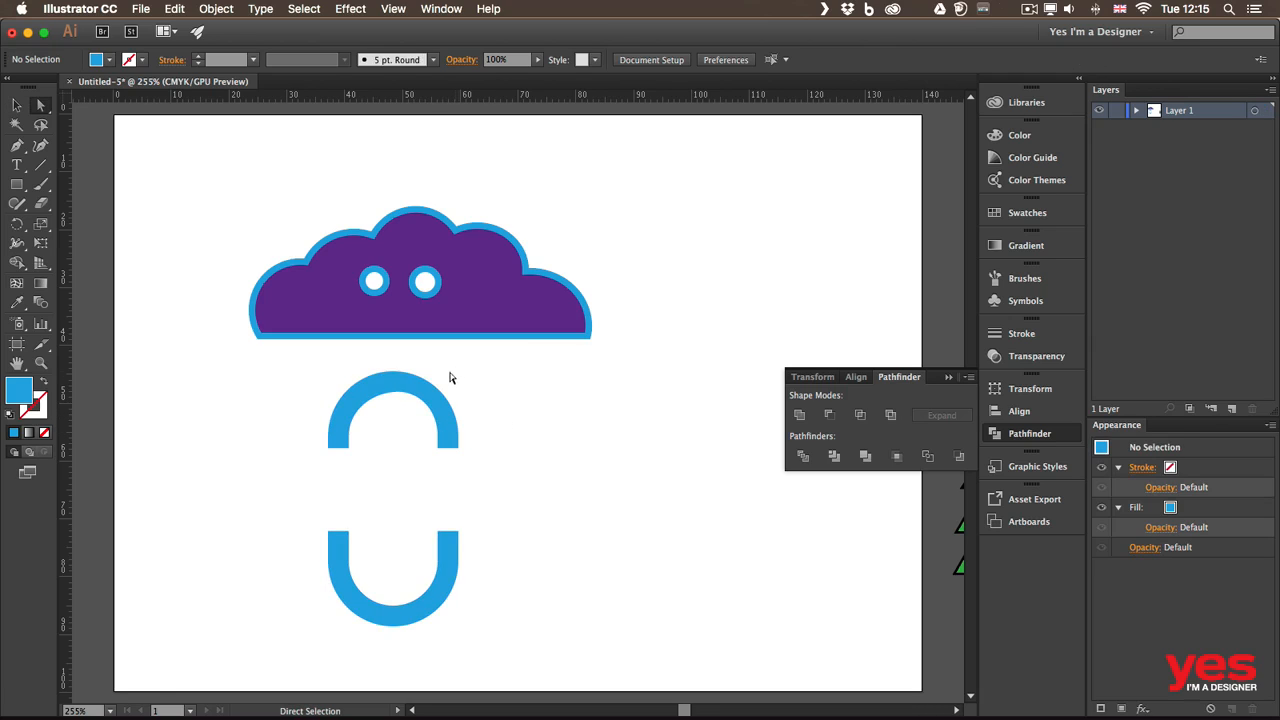
Move the cloud and both U-shaped pieces together toward the artboard's upper-left corner.
{"action": "left_click", "coordinate": [16, 105]}
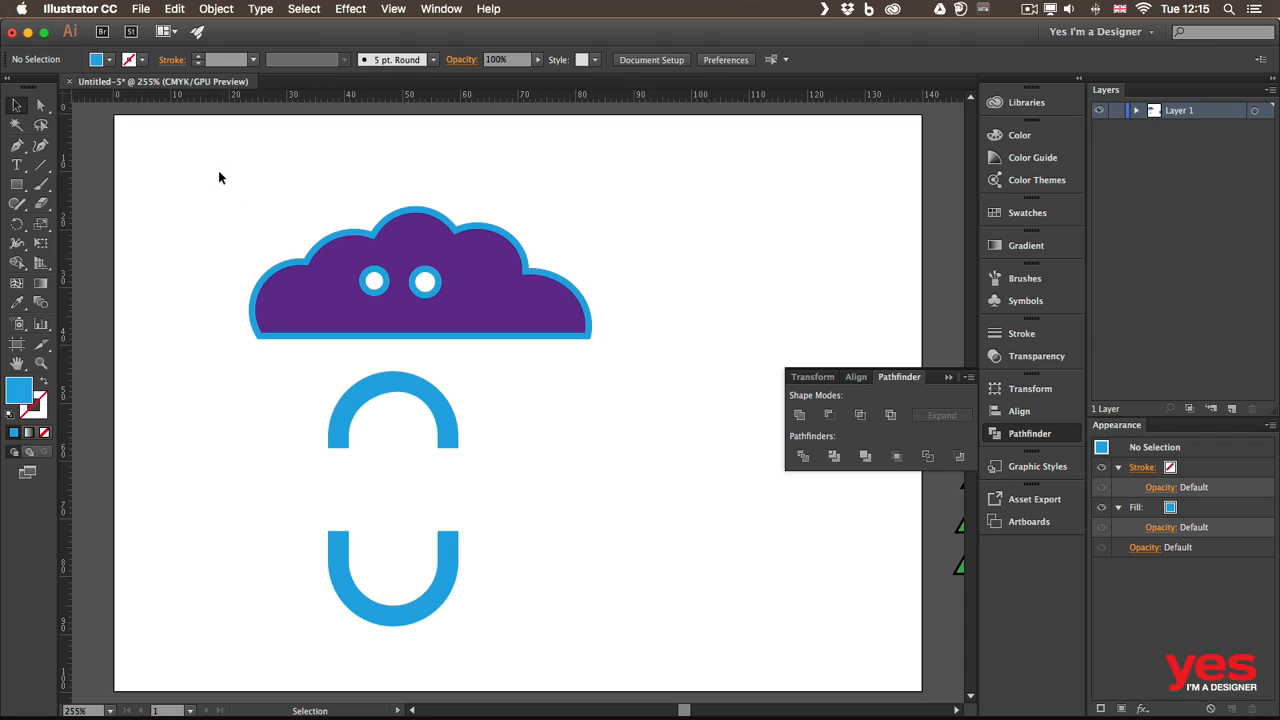
{"action": "left_click_drag", "start_coordinate": [255, 200], "coordinate": [471, 470]}
{"action": "left_click_drag", "start_coordinate": [478, 304], "coordinate": [362, 271]}
{"action": "left_click", "coordinate": [538, 318]}
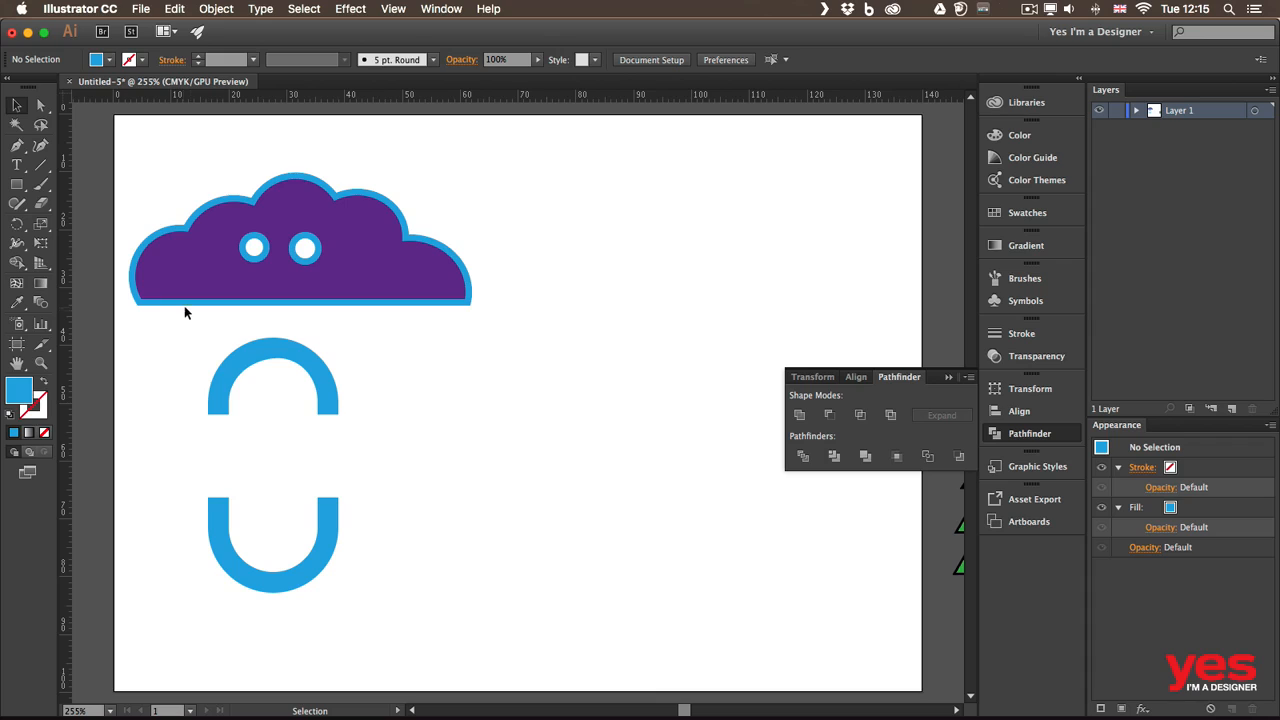
Draw an ellipse about 44 by 30 mm in the empty area beside the cloud and apply the default white fill and black stroke.
{"action": "key", "text": "l"}
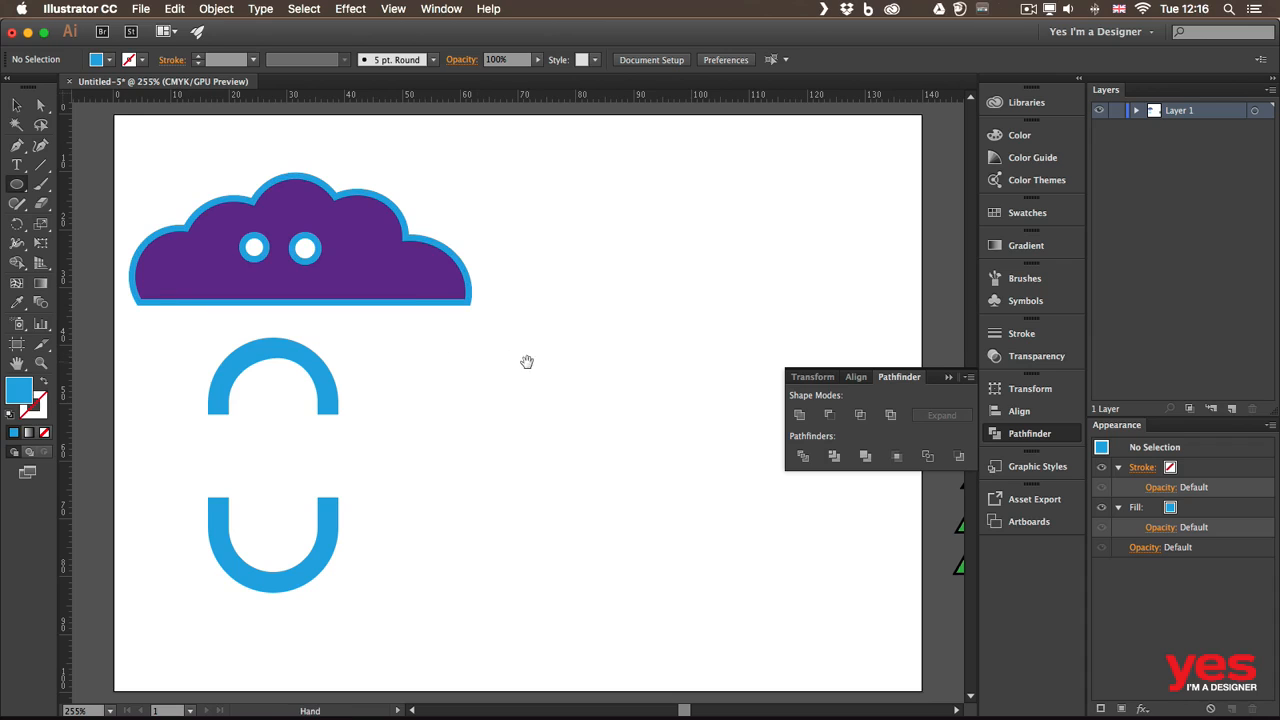
{"action": "scroll", "coordinate": [526, 360], "scroll_direction": "right", "scroll_amount": 2}
{"action": "left_click", "coordinate": [1015, 433]}
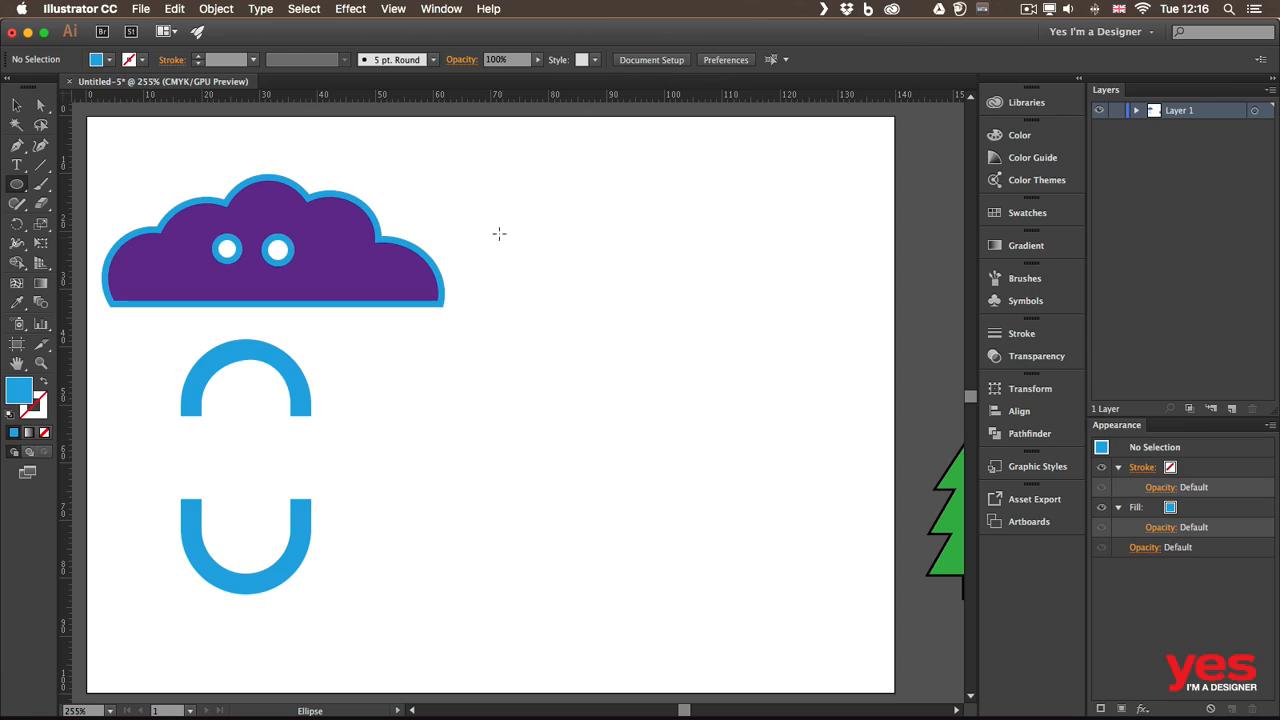
{"action": "mouse_move", "coordinate": [514, 208]}
{"action": "left_mouse_down"}
{"action": "mouse_move", "coordinate": [769, 354]}
{"action": "mouse_move", "coordinate": [768, 382]}
{"action": "left_mouse_up"}
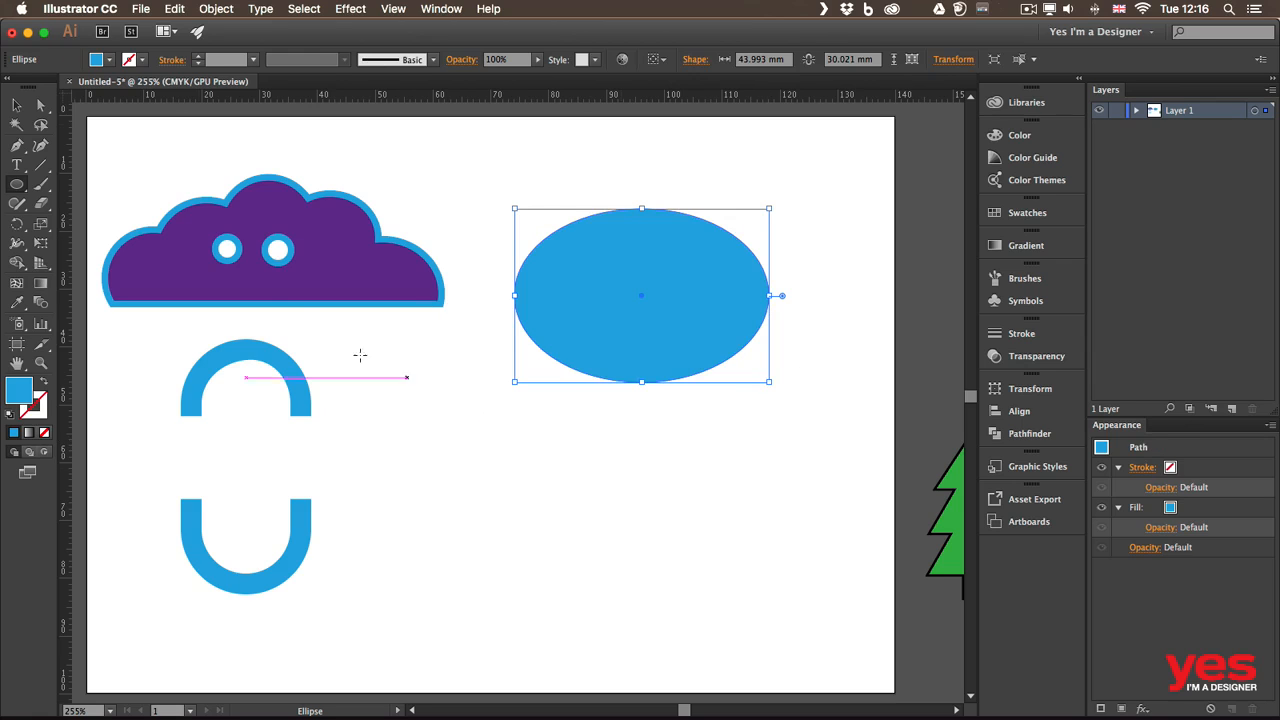
{"action": "key", "text": "d"}
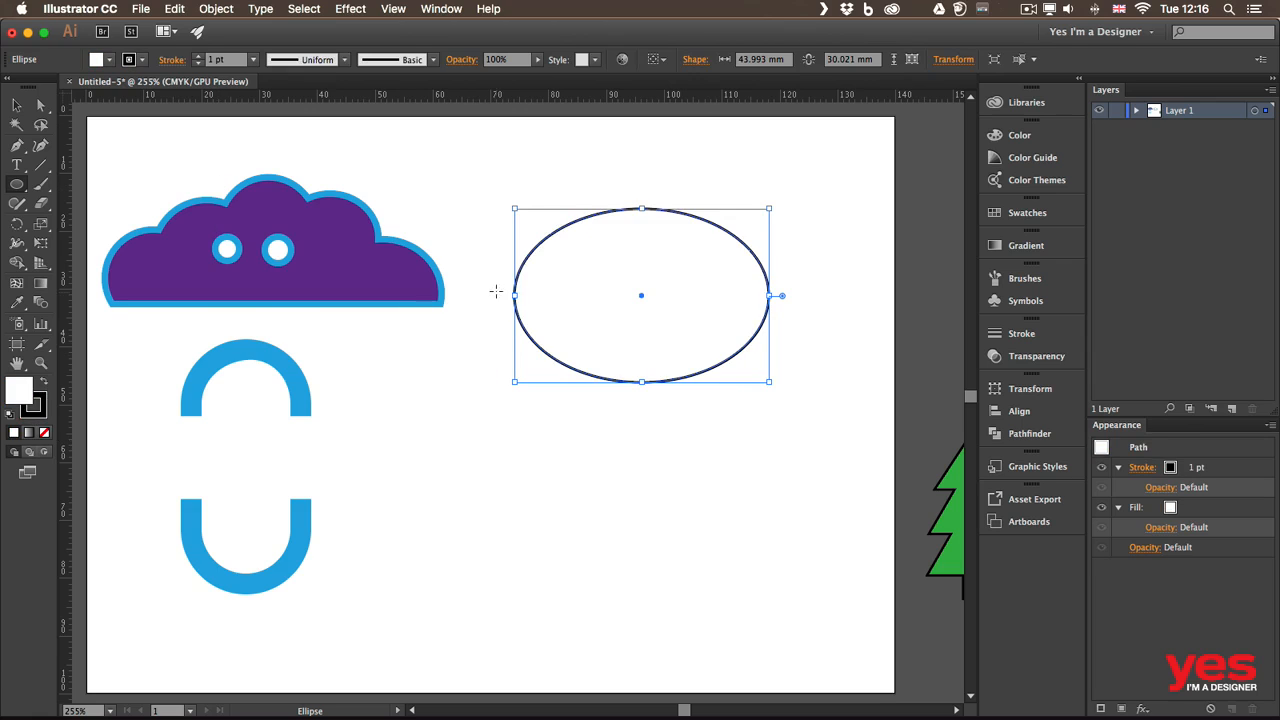
Draw an ellipse about 17 by 11 mm over the large ellipse's lower left edge and duplicate it into a row of four overlapping ellipses.
{"action": "left_click_drag", "start_coordinate": [496, 292], "coordinate": [597, 355]}
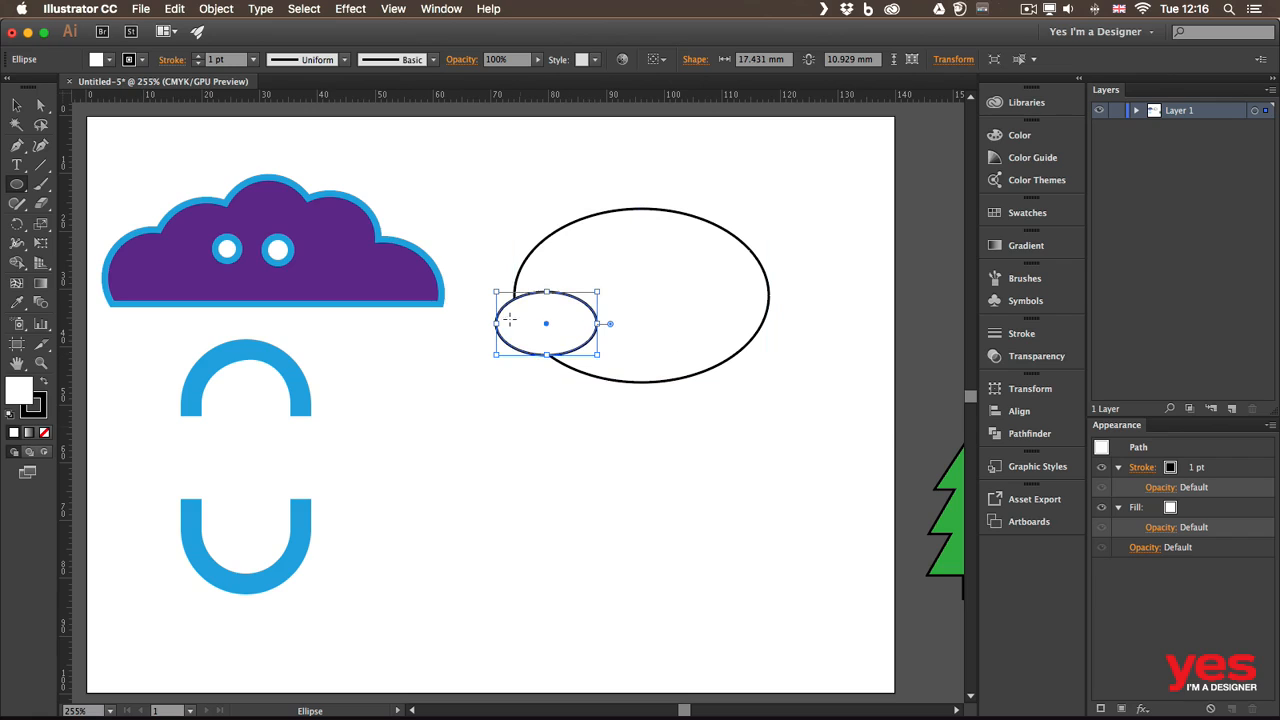
{"action": "key", "text": "v"}
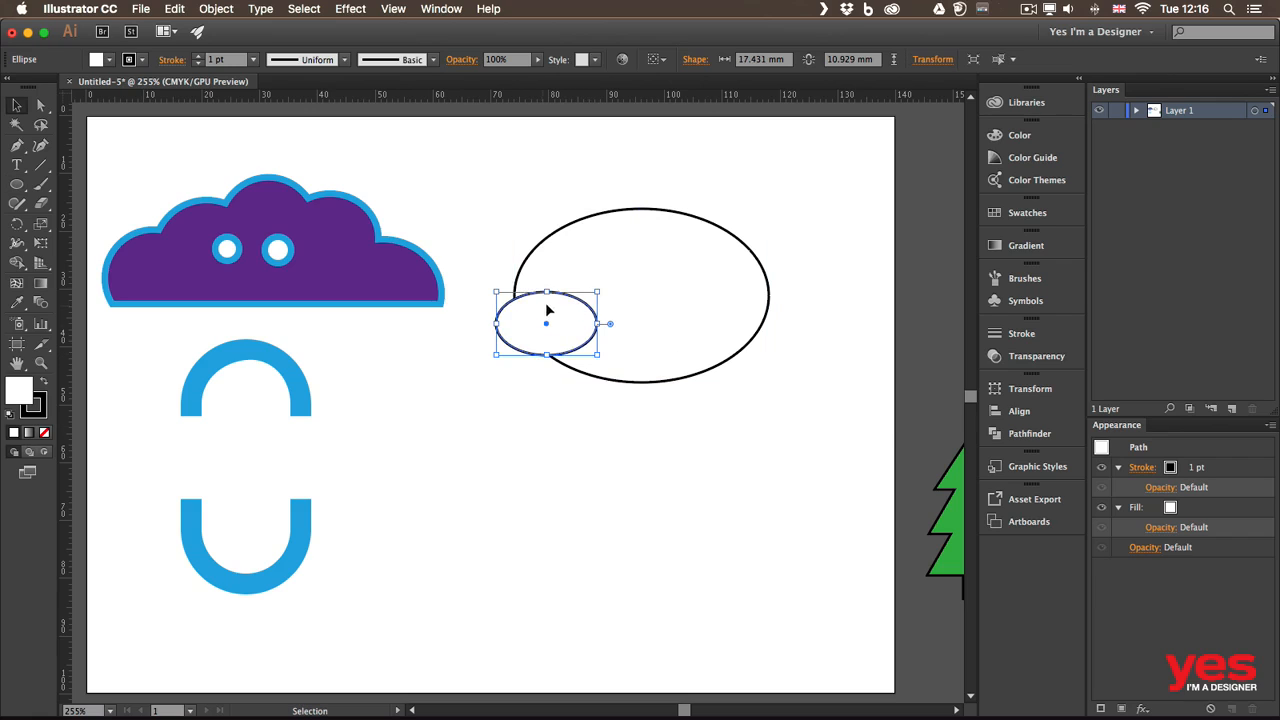
{"action": "left_click_drag", "start_coordinate": [582, 306], "coordinate": [786, 305]}
{"action": "left_click", "coordinate": [537, 514]}
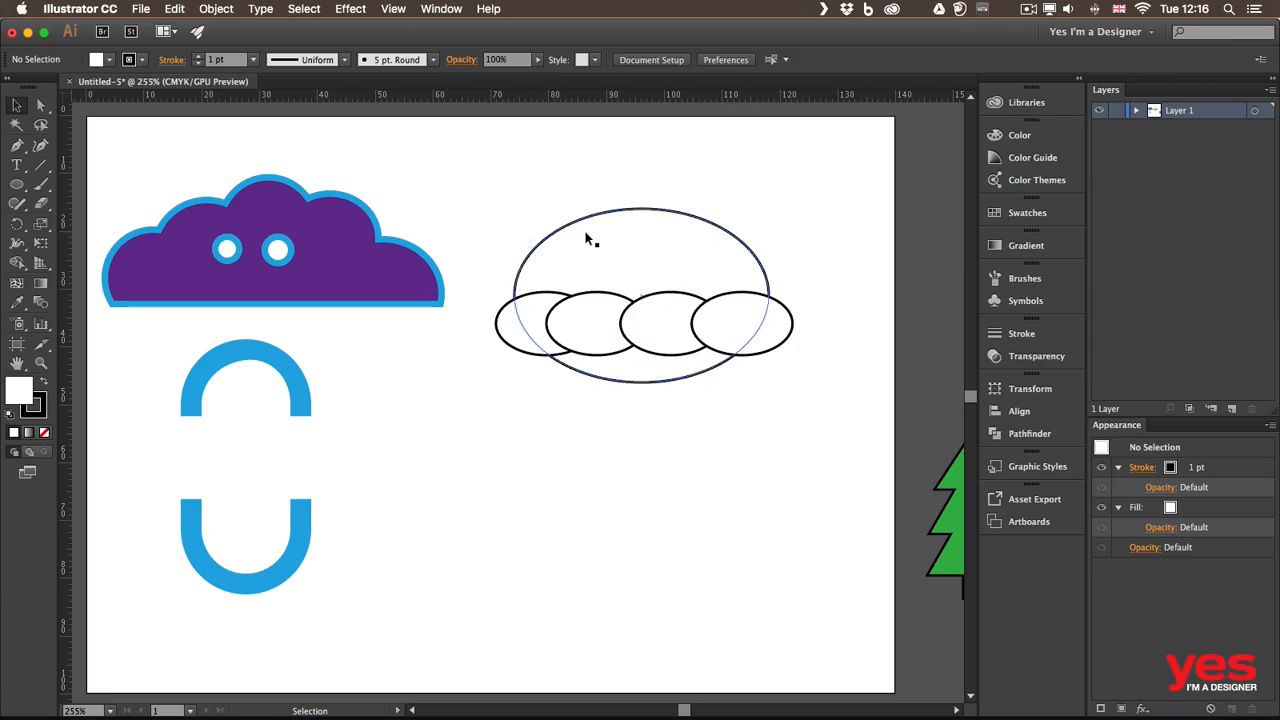
Try to remove the small ellipses and the large ellipse's lower part with Shape Builder.
{"action": "left_click_drag", "start_coordinate": [473, 181], "coordinate": [810, 416]}
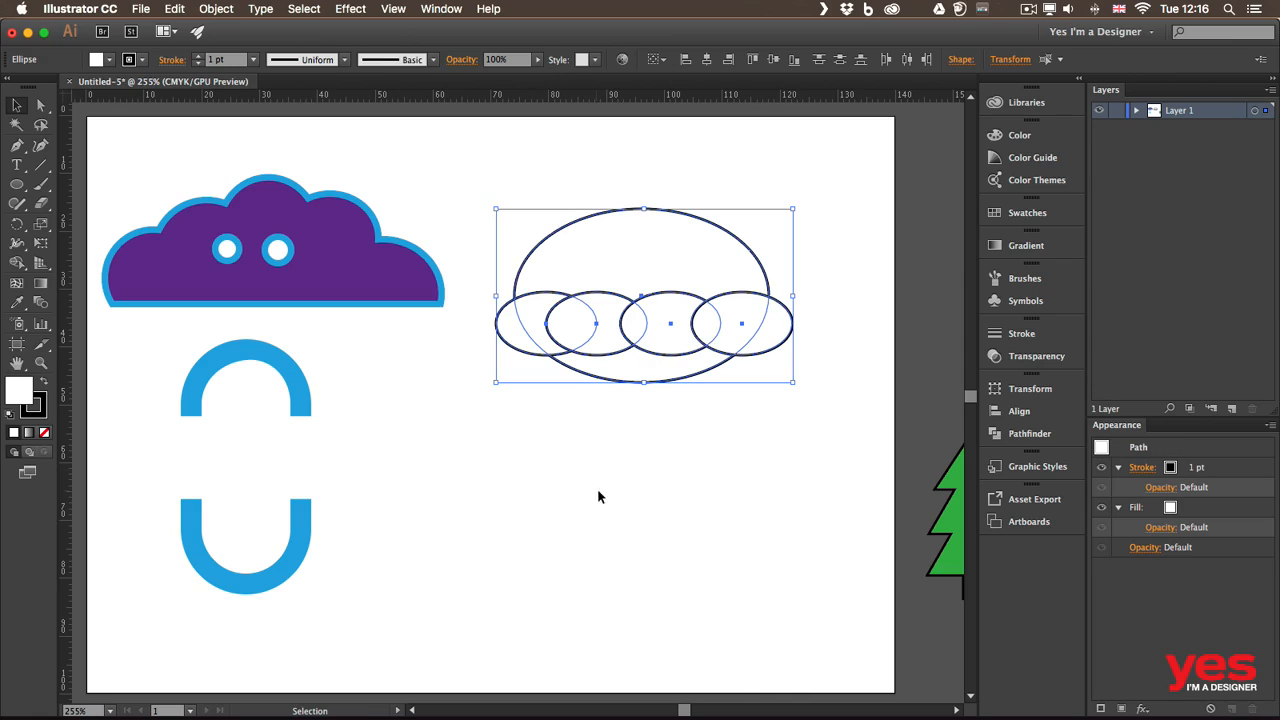
{"action": "key", "text": "shift+m"}
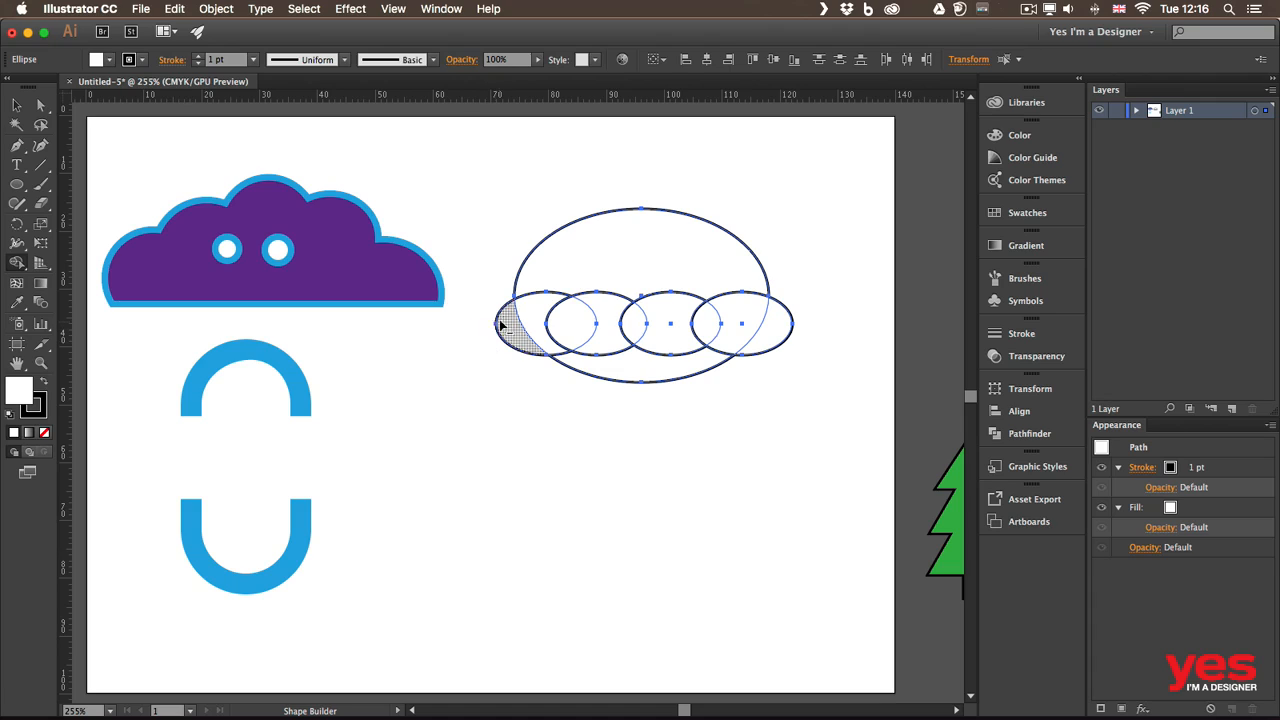
{"action": "mouse_move", "coordinate": [470, 330]}
{"action": "left_mouse_down"}
{"action": "mouse_move", "coordinate": [749, 389]}
{"action": "mouse_move", "coordinate": [826, 425]}
{"action": "left_mouse_up"}
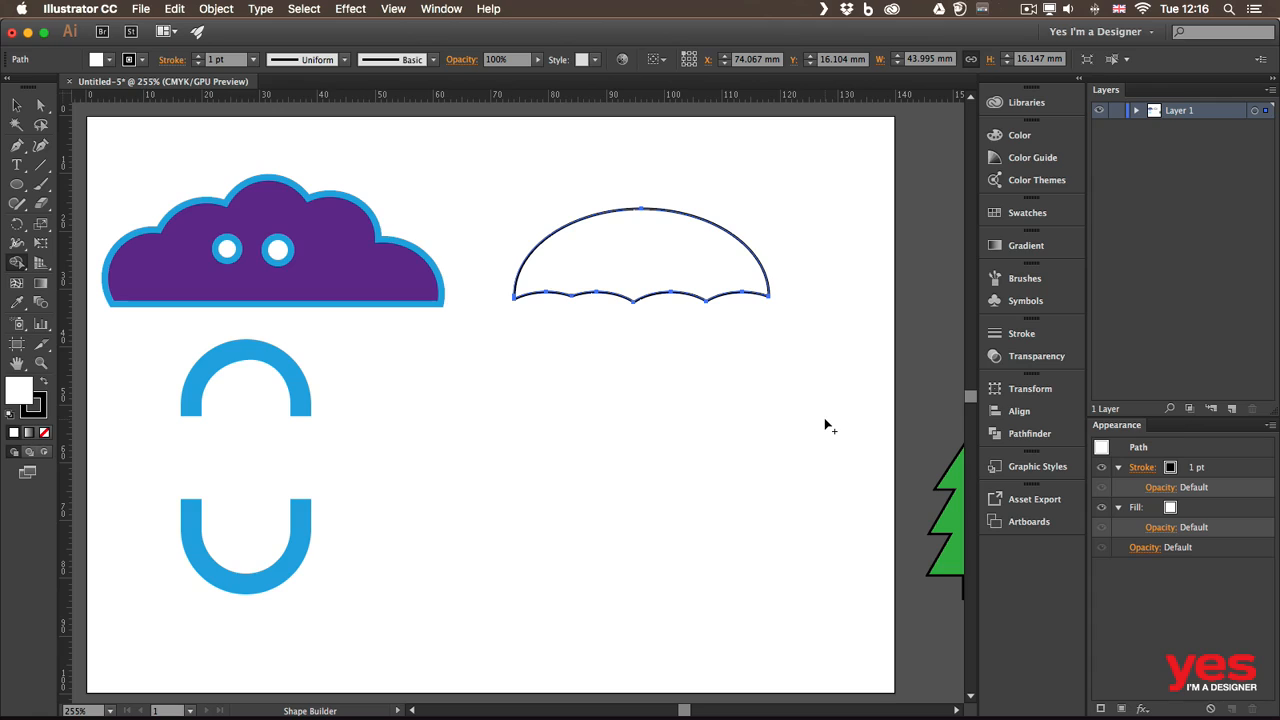
{"action": "key", "text": "v"}
{"action": "left_click", "coordinate": [720, 436]}
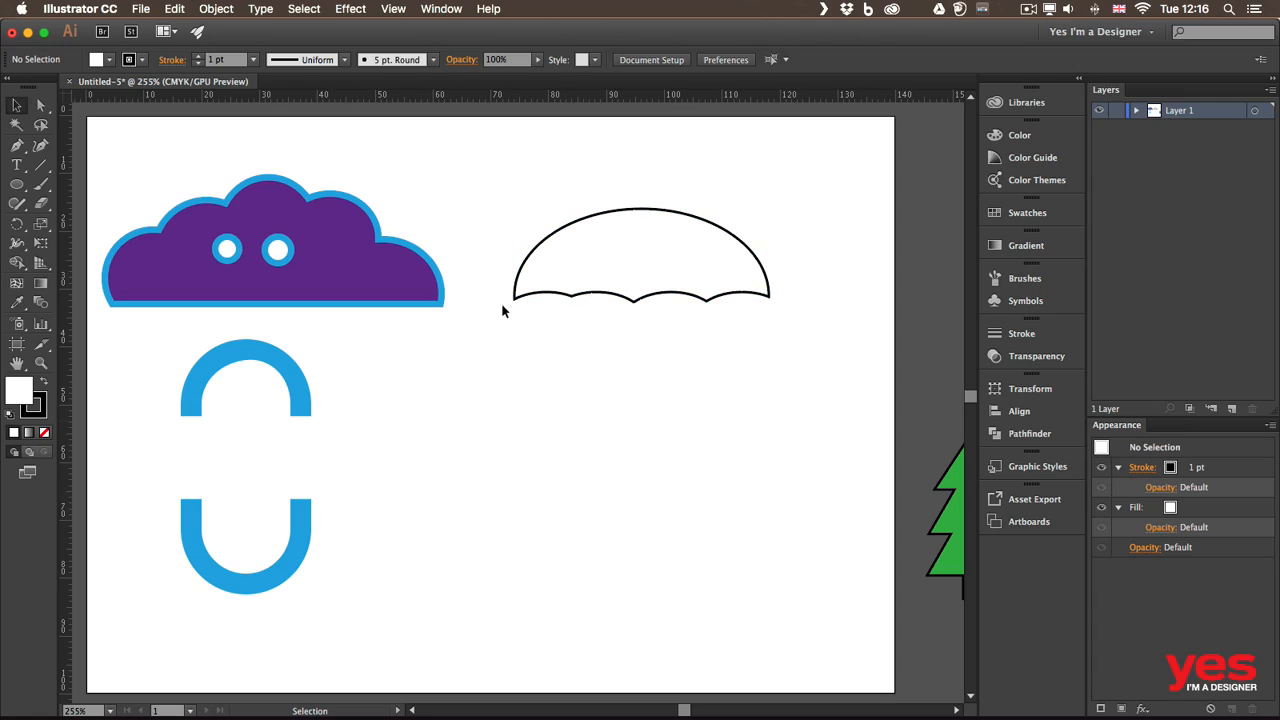
{"action": "key", "text": "super+z"}
{"action": "key", "text": "super+z"}
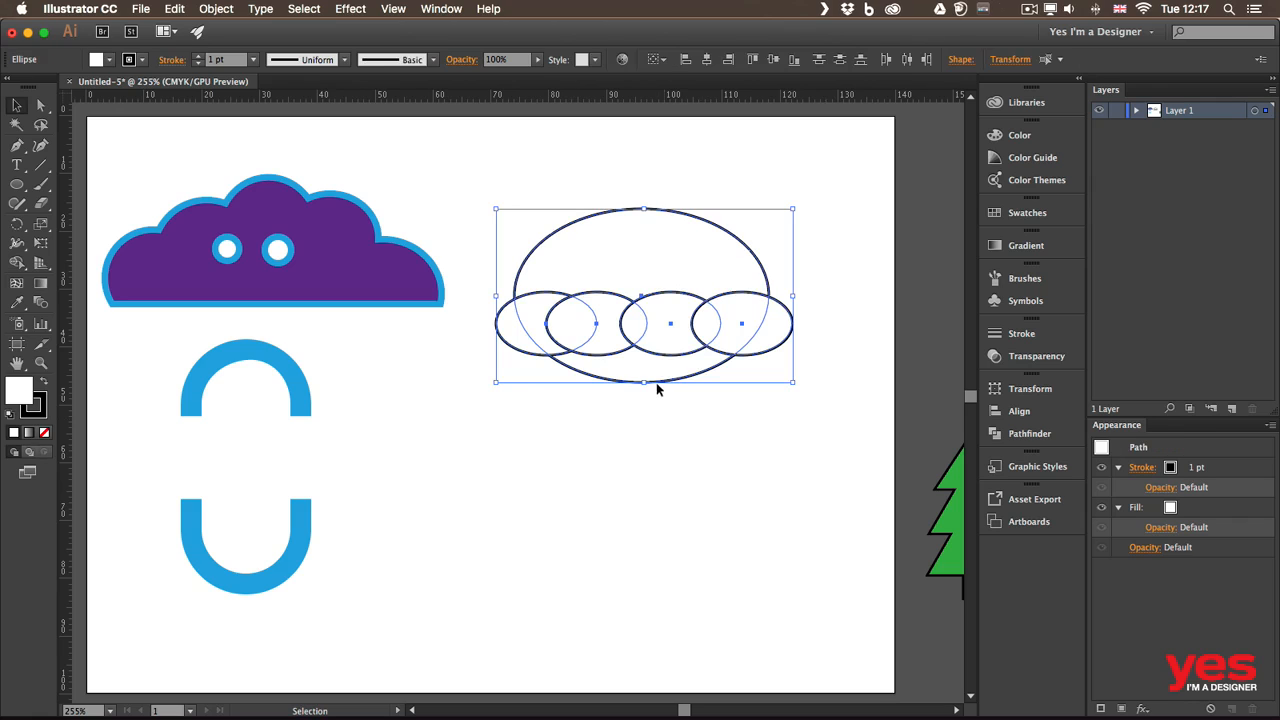
Shift the second small ellipse slightly to the right to even out the spacing of the row.
{"action": "left_click", "coordinate": [503, 368]}
{"action": "left_click", "coordinate": [533, 330]}
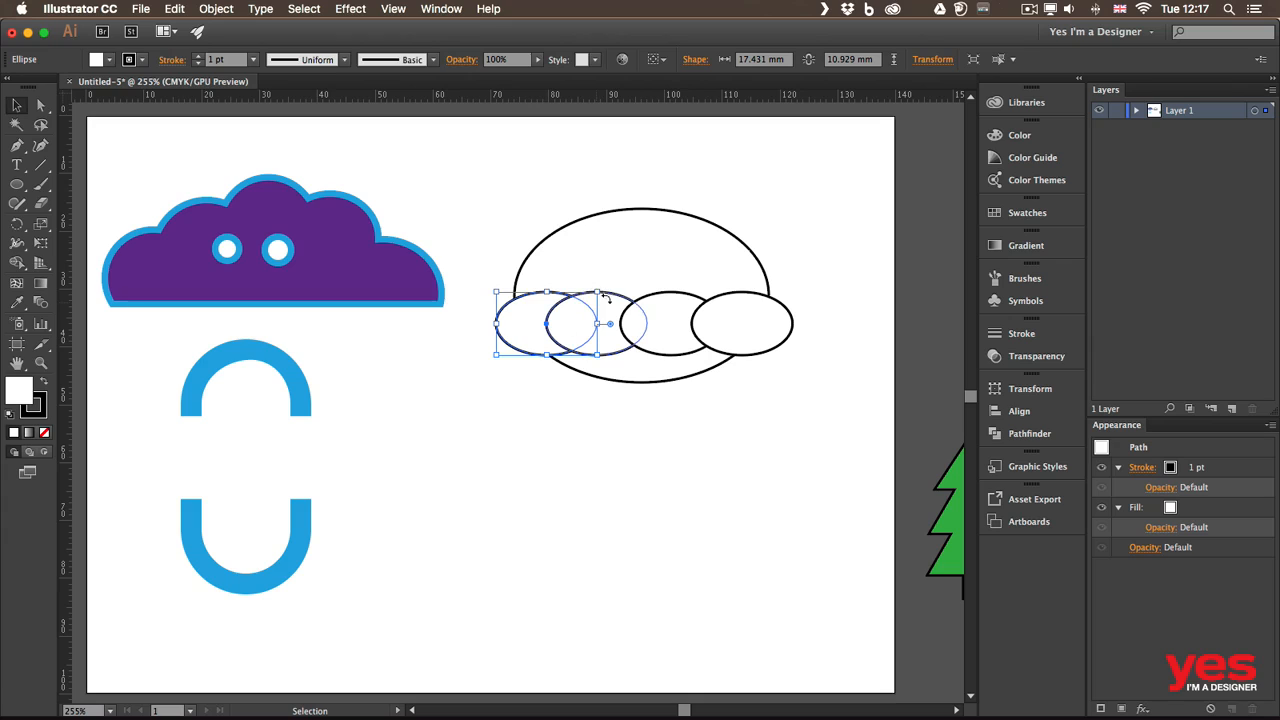
{"action": "left_click_drag", "start_coordinate": [620, 312], "coordinate": [632, 318]}
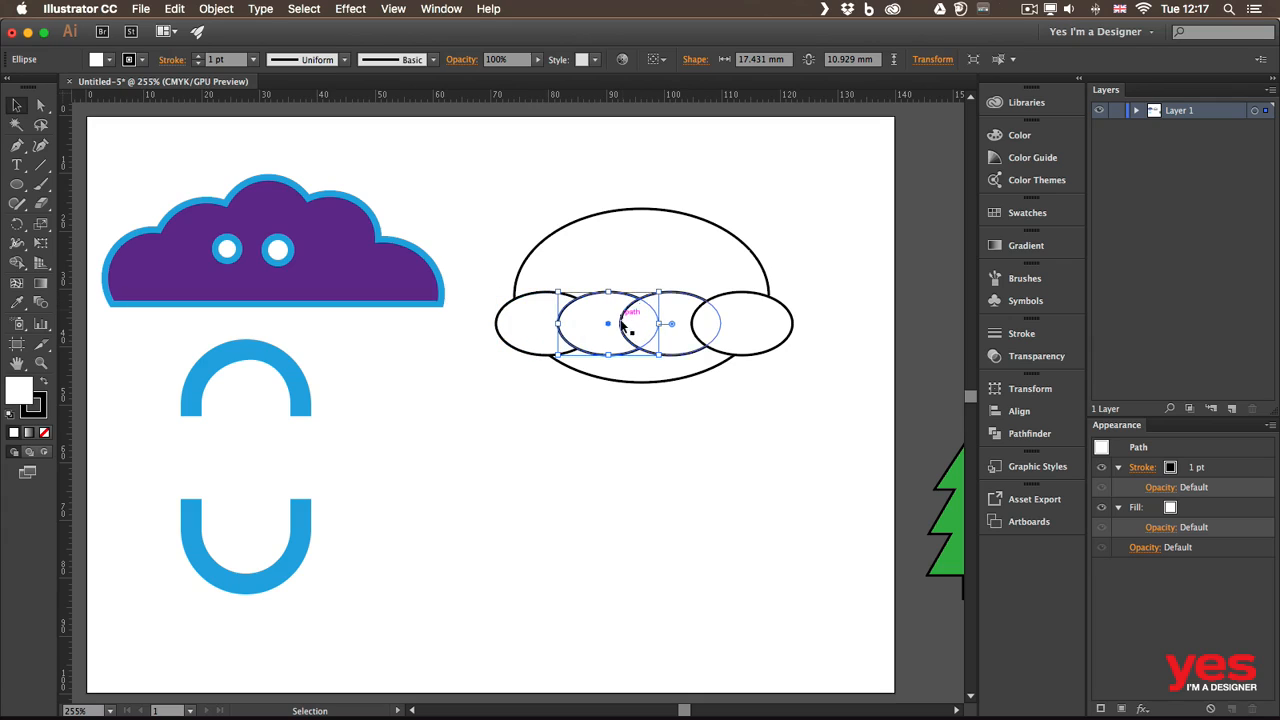
{"action": "left_click", "coordinate": [672, 437]}
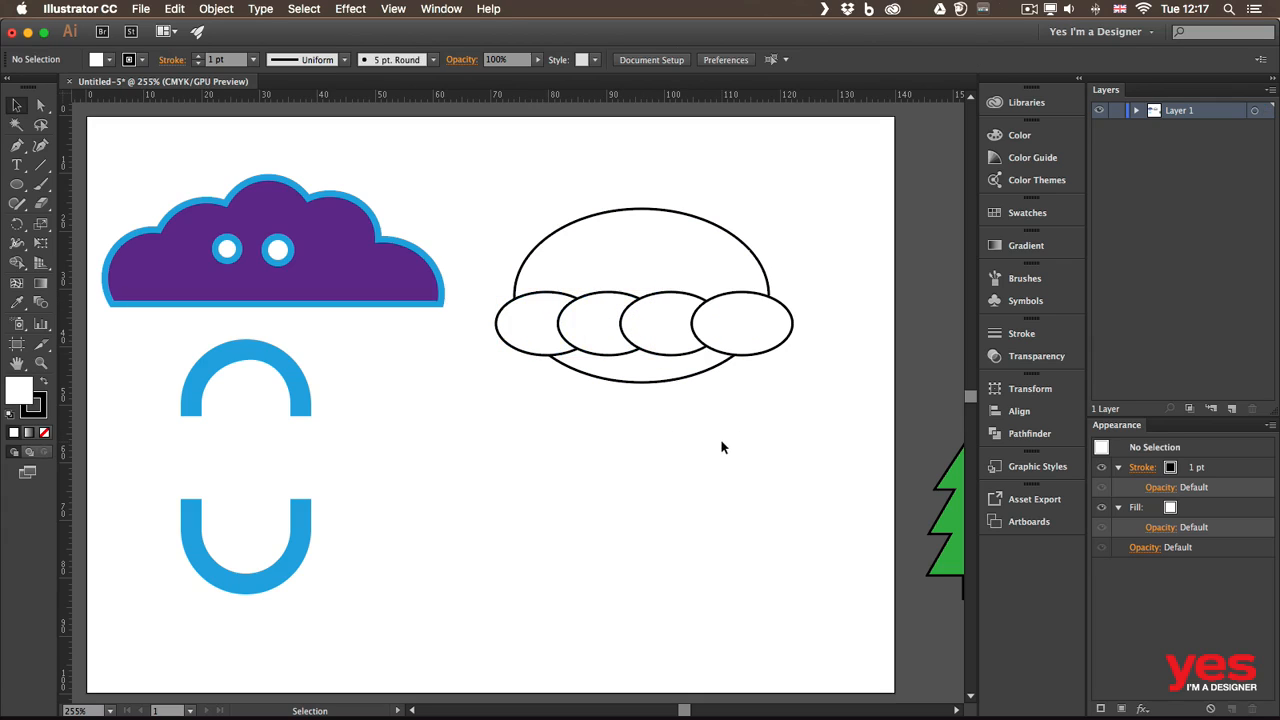
Remove the evenly spaced small ellipses and everything below them from the large ellipse with Shape Builder, leaving a scalloped umbrella canopy.
{"action": "left_click_drag", "start_coordinate": [800, 386], "coordinate": [455, 210]}
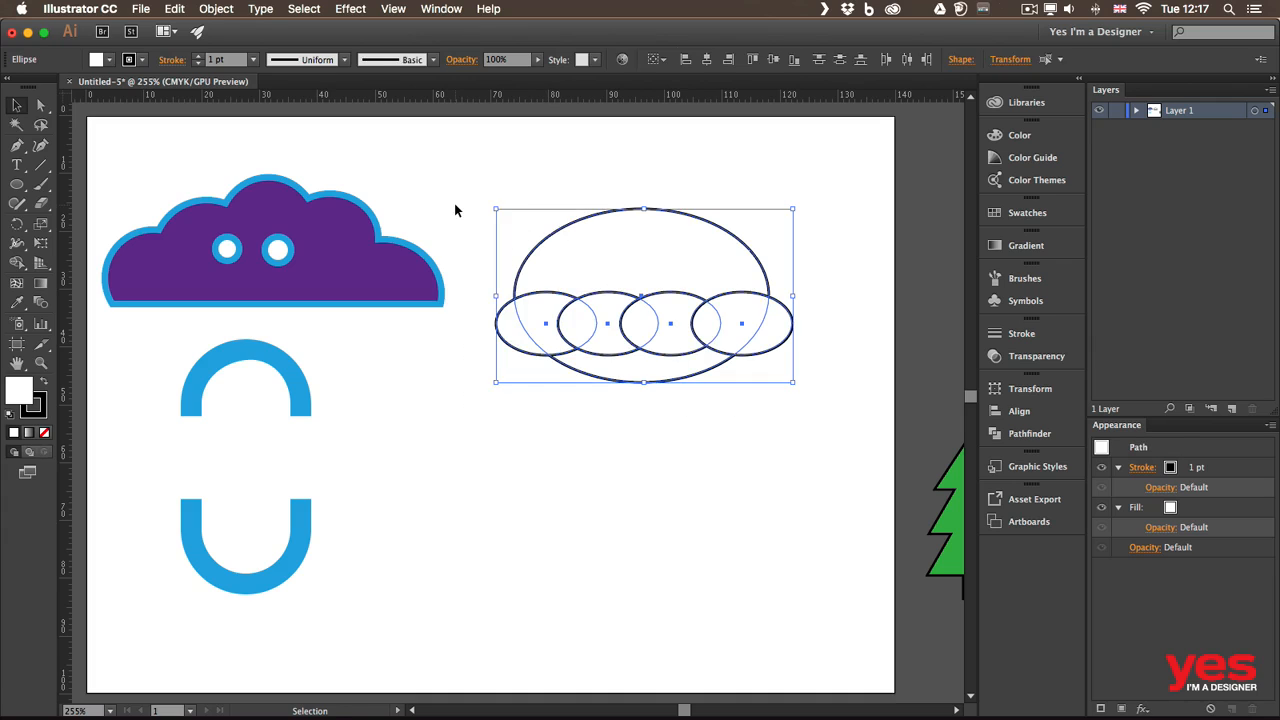
{"action": "key", "text": "shift+m"}
{"action": "left_click_drag", "start_coordinate": [465, 337], "coordinate": [792, 398]}
{"action": "key", "text": "v"}
{"action": "left_click", "coordinate": [641, 396]}
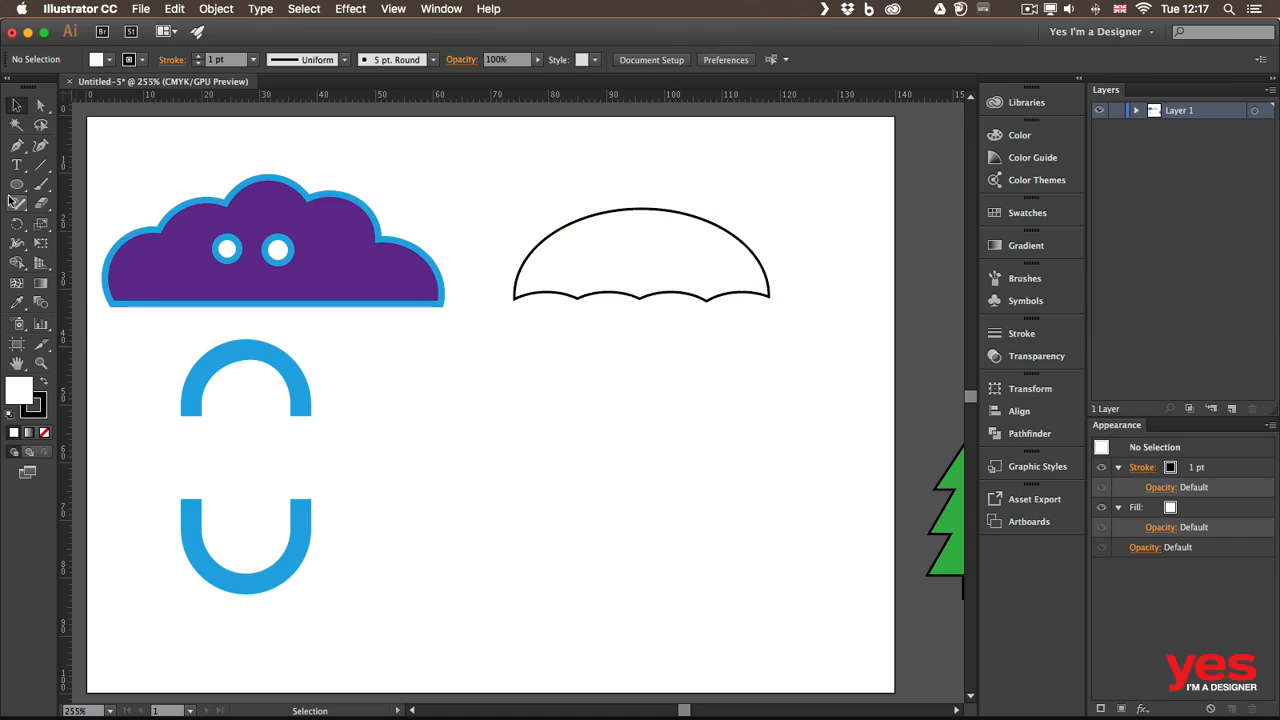
Draw a fully rounded rectangle about 17 by 53 mm across the umbrella canopy and remove its fill.
{"action": "left_click_drag", "start_coordinate": [17, 184], "coordinate": [86, 204]}
{"action": "left_click_drag", "start_coordinate": [550, 167], "coordinate": [642, 456]}
{"action": "left_click", "coordinate": [104, 62]}
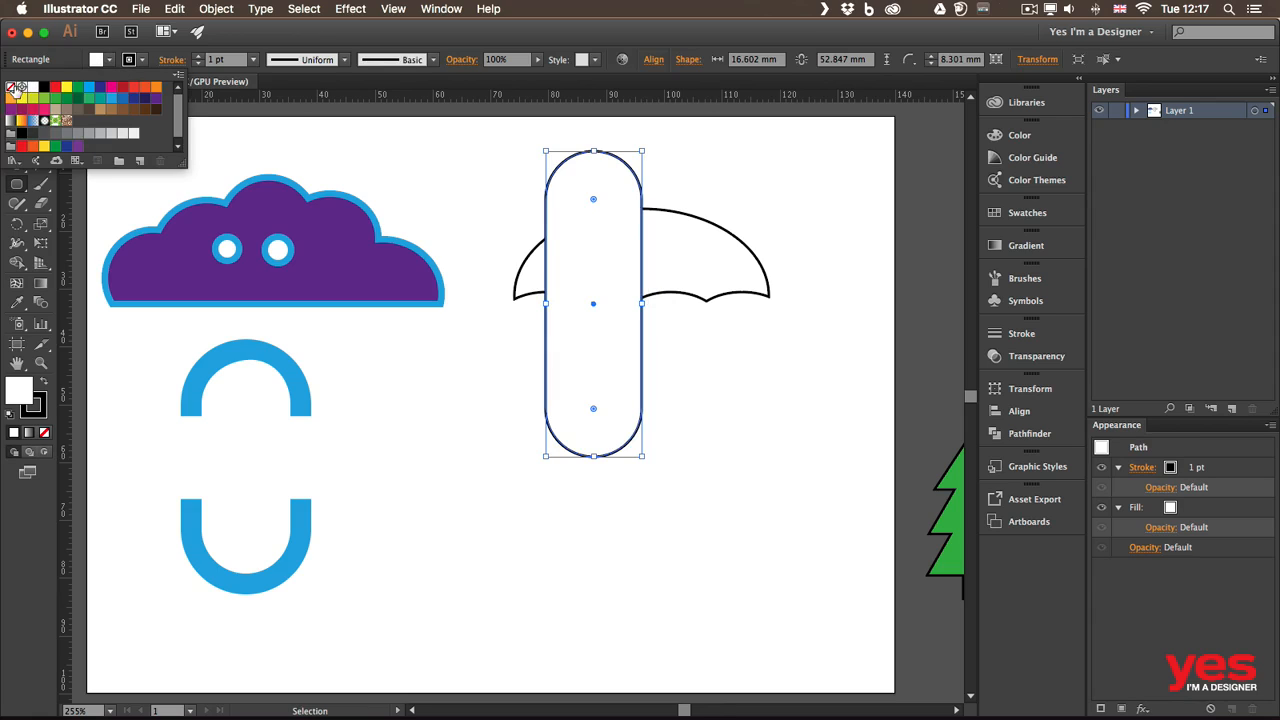
{"action": "left_click", "coordinate": [12, 88]}
Give the rounded rectangle a 10 pt magenta stroke.
{"action": "left_click", "coordinate": [205, 57]}
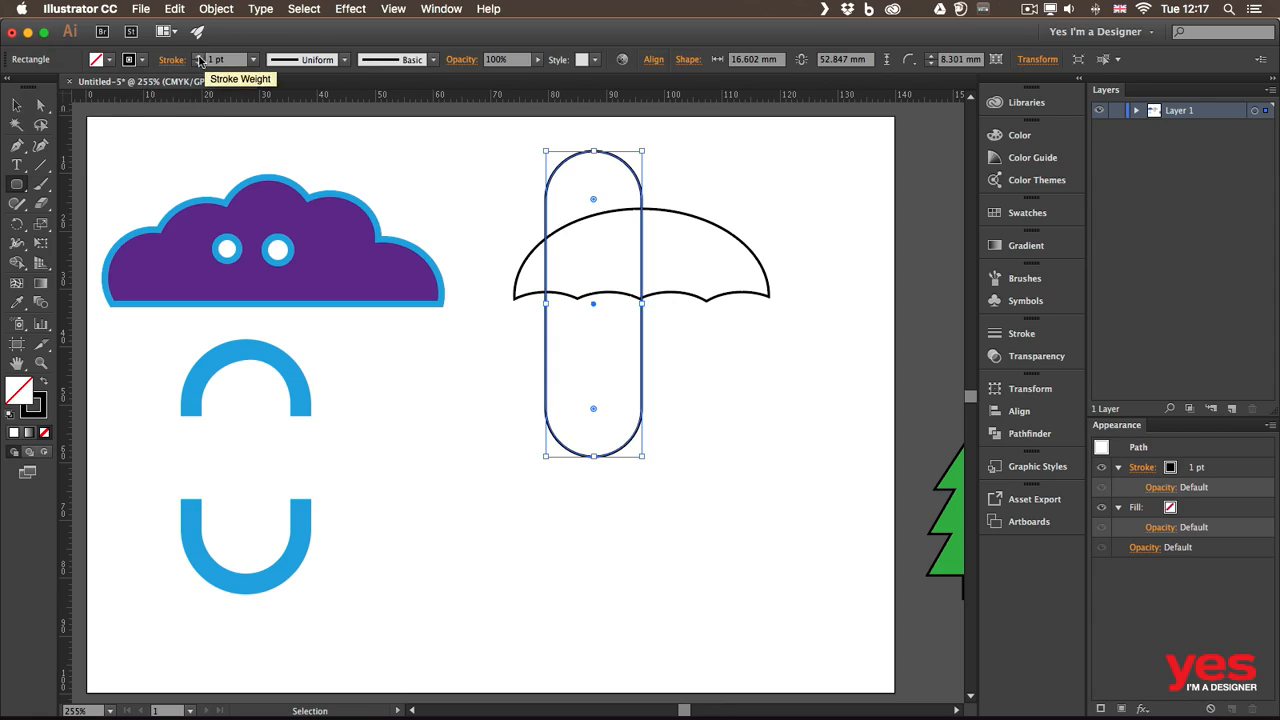
{"action": "left_click", "coordinate": [198, 56], "text": "shift"}
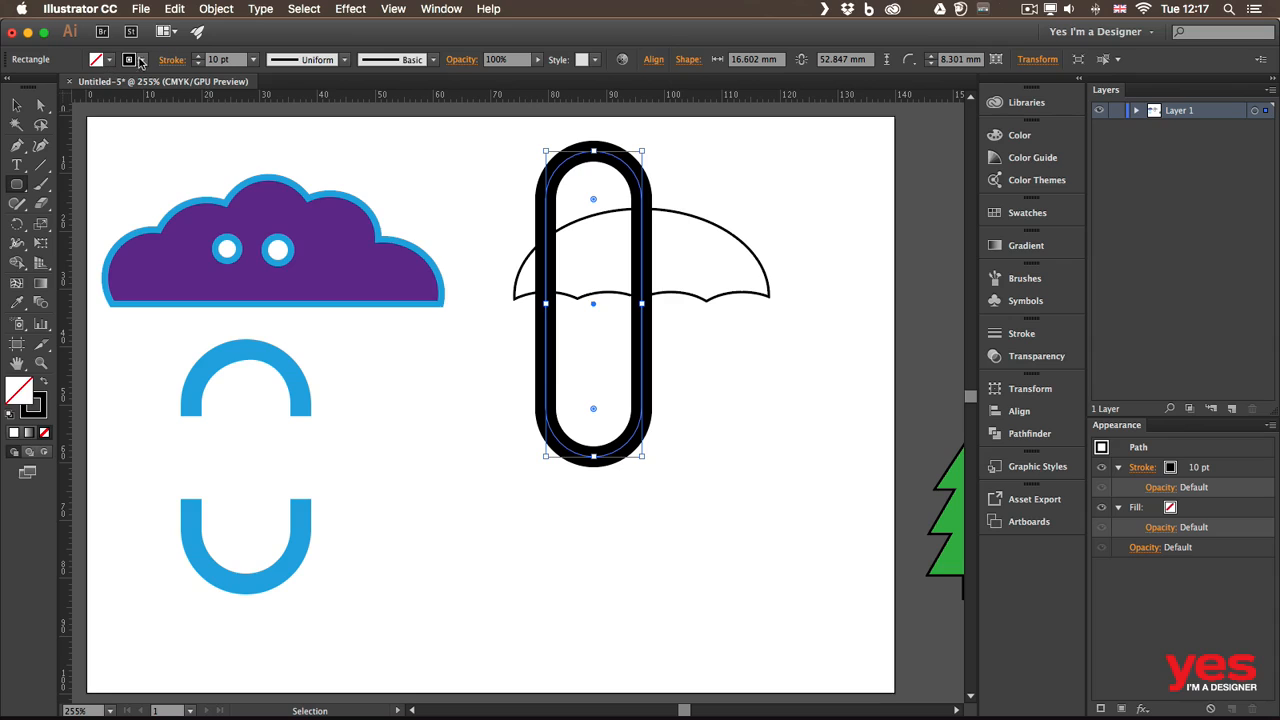
{"action": "left_click", "coordinate": [142, 60]}
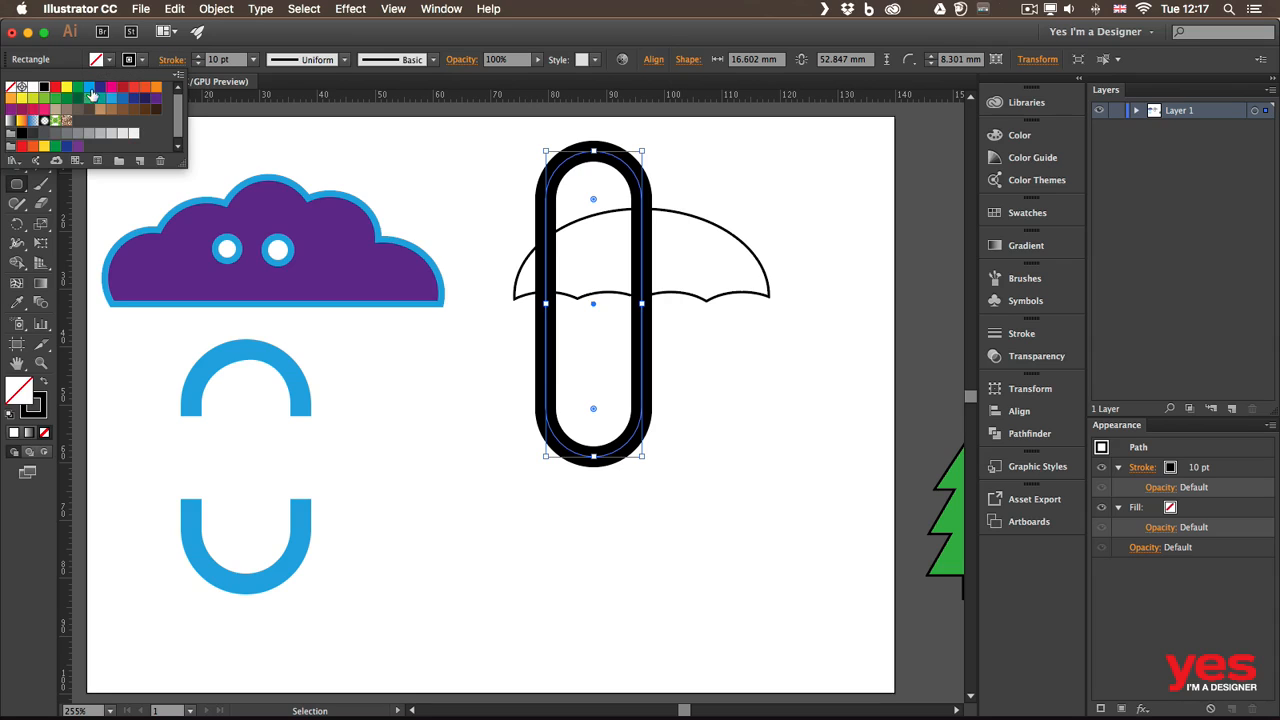
{"action": "left_click", "coordinate": [112, 89]}
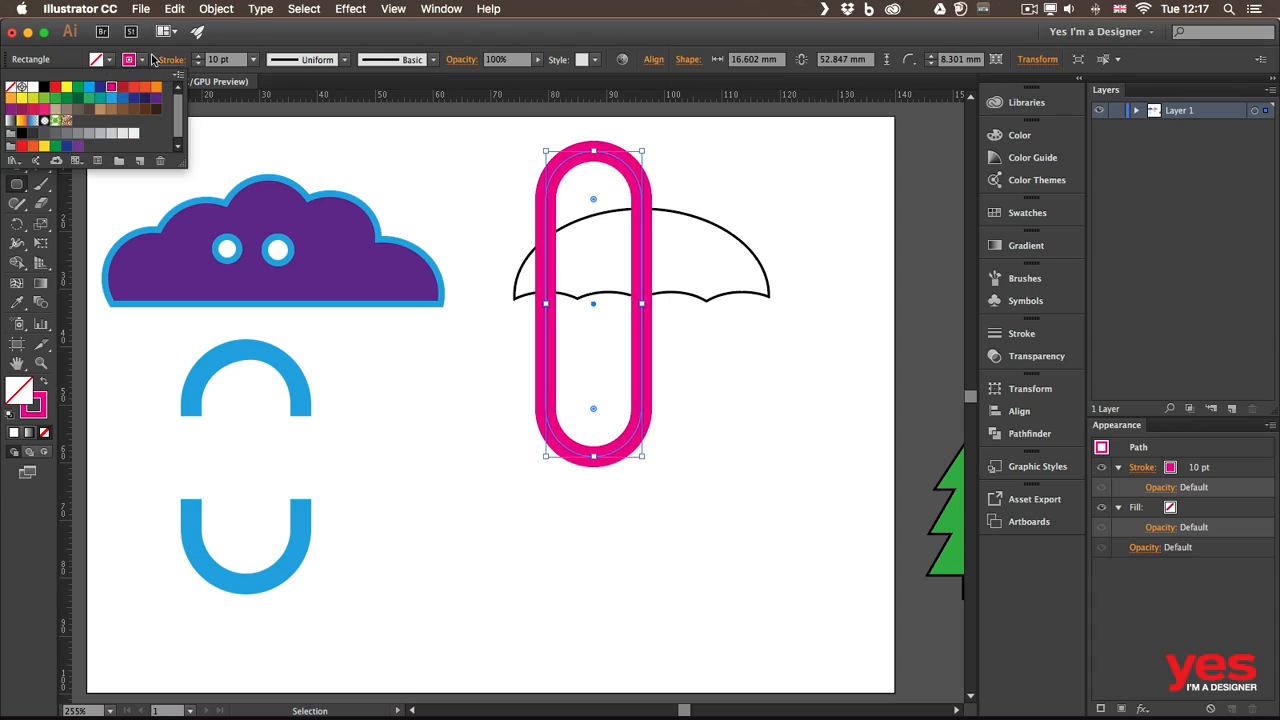
{"action": "left_click", "coordinate": [250, 35]}
Narrow the rounded rectangle from its left side to about 9 mm wide, keeping its right side near the canopy's center.
{"action": "left_click", "coordinate": [16, 106]}
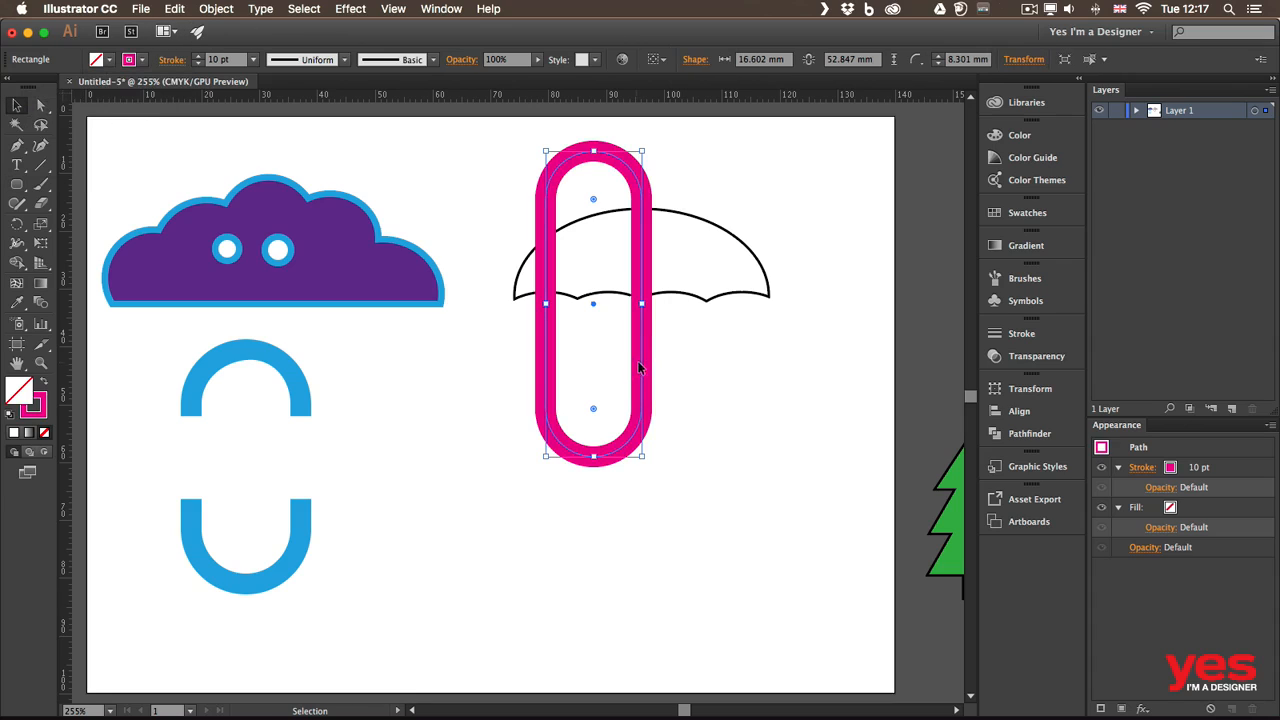
{"action": "key", "text": "super+shift+a"}
{"action": "left_click", "coordinate": [647, 338]}
{"action": "left_click_drag", "start_coordinate": [544, 305], "coordinate": [642, 327]}
{"action": "left_click_drag", "start_coordinate": [593, 201], "coordinate": [614, 177]}
{"action": "left_click_drag", "start_coordinate": [545, 303], "coordinate": [590, 302]}
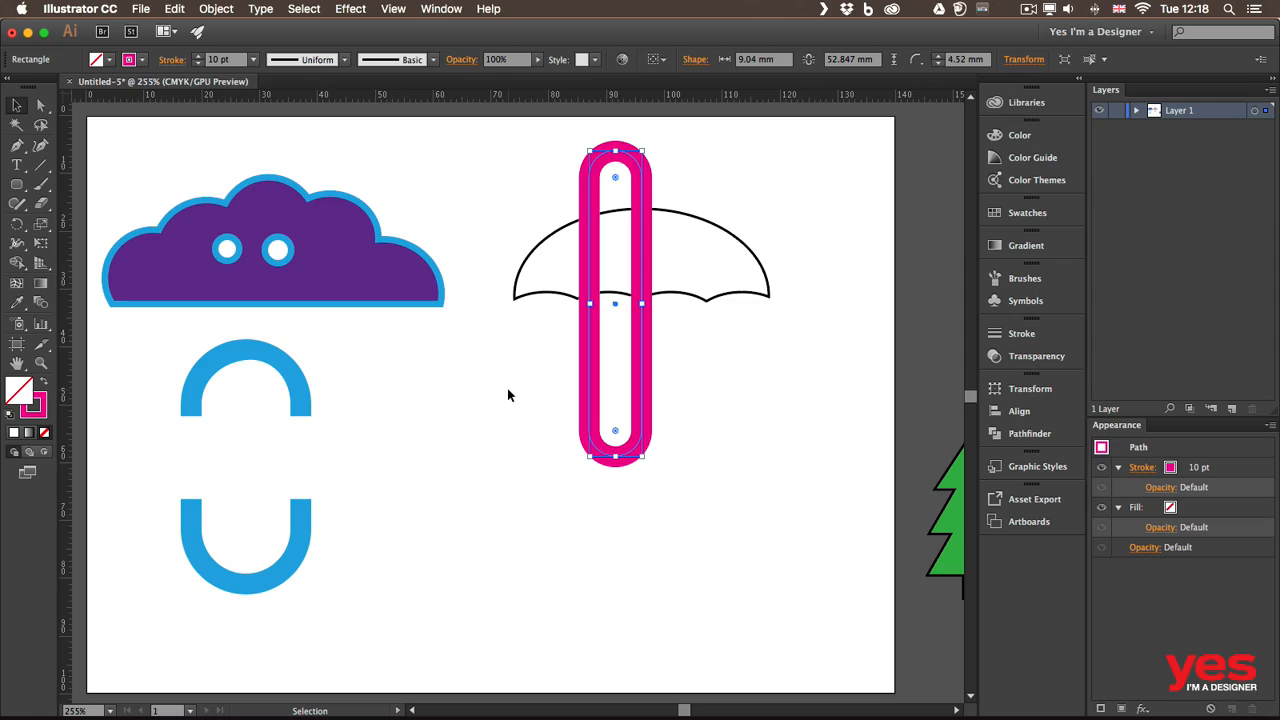
Expand the rounded rectangle's fill and stroke into a filled outline shape.
{"action": "left_click", "coordinate": [222, 10]}
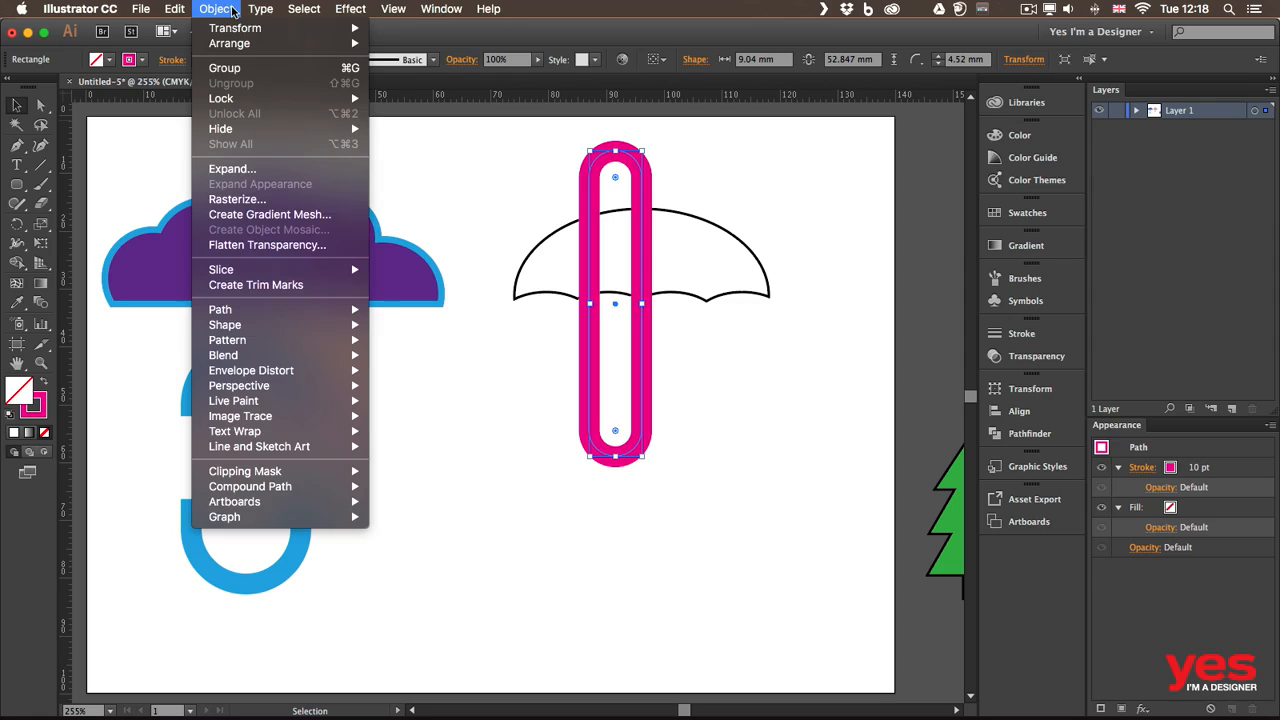
{"action": "left_click", "coordinate": [285, 172]}
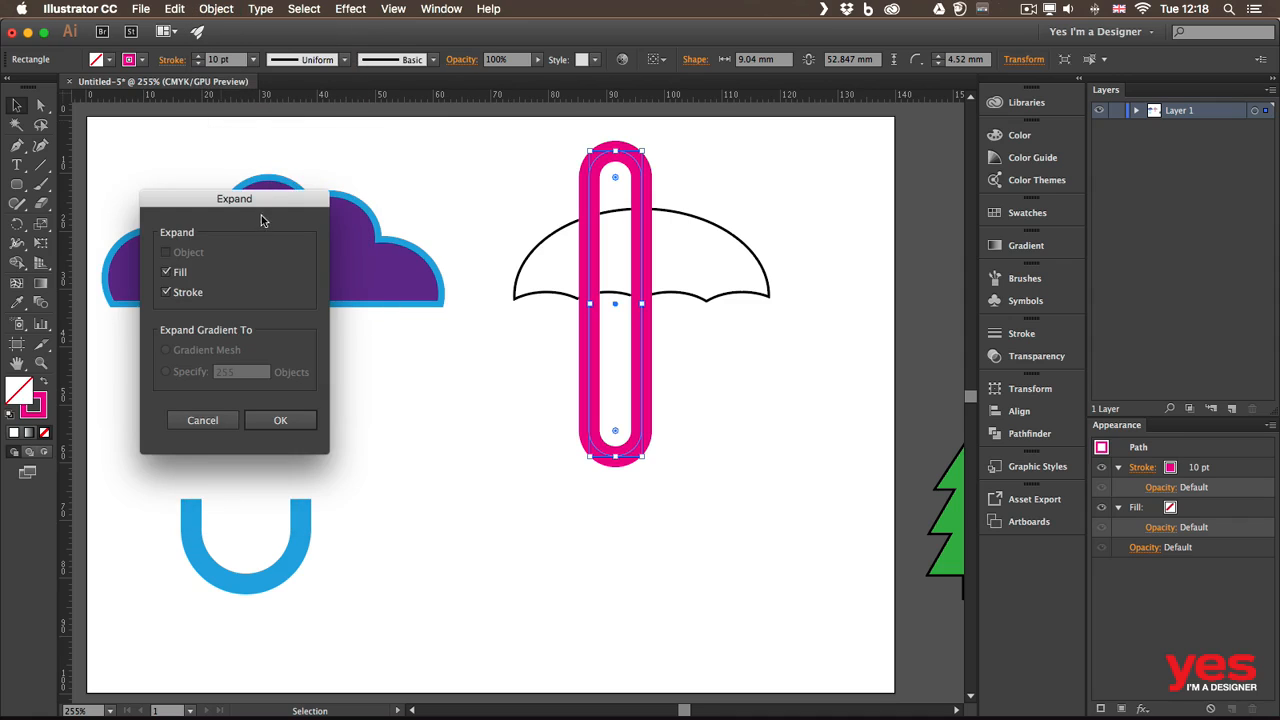
{"action": "left_click", "coordinate": [298, 421]}
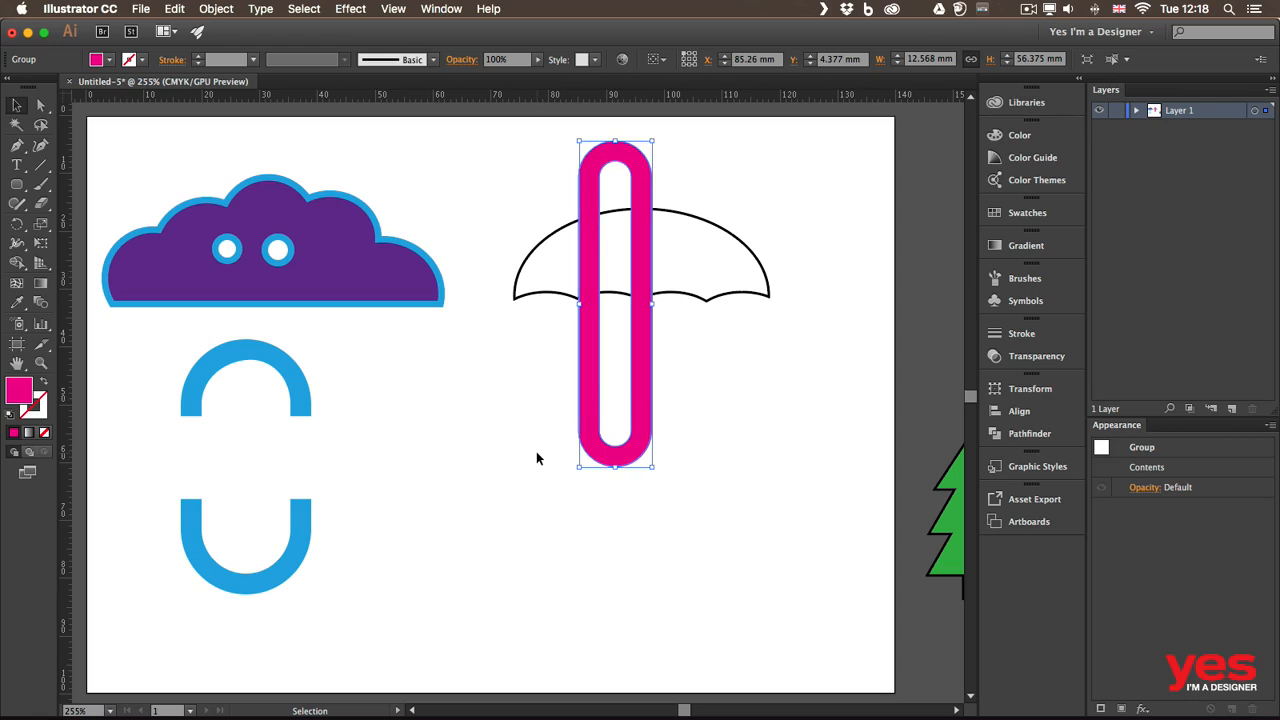
Draw white, black-outlined rectangles of about 32 by 10 mm over the magenta shape's top end and about 17 by 45 mm over its left side.
{"action": "left_click_drag", "start_coordinate": [17, 184], "coordinate": [85, 188]}
{"action": "left_click_drag", "start_coordinate": [532, 141], "coordinate": [717, 189]}
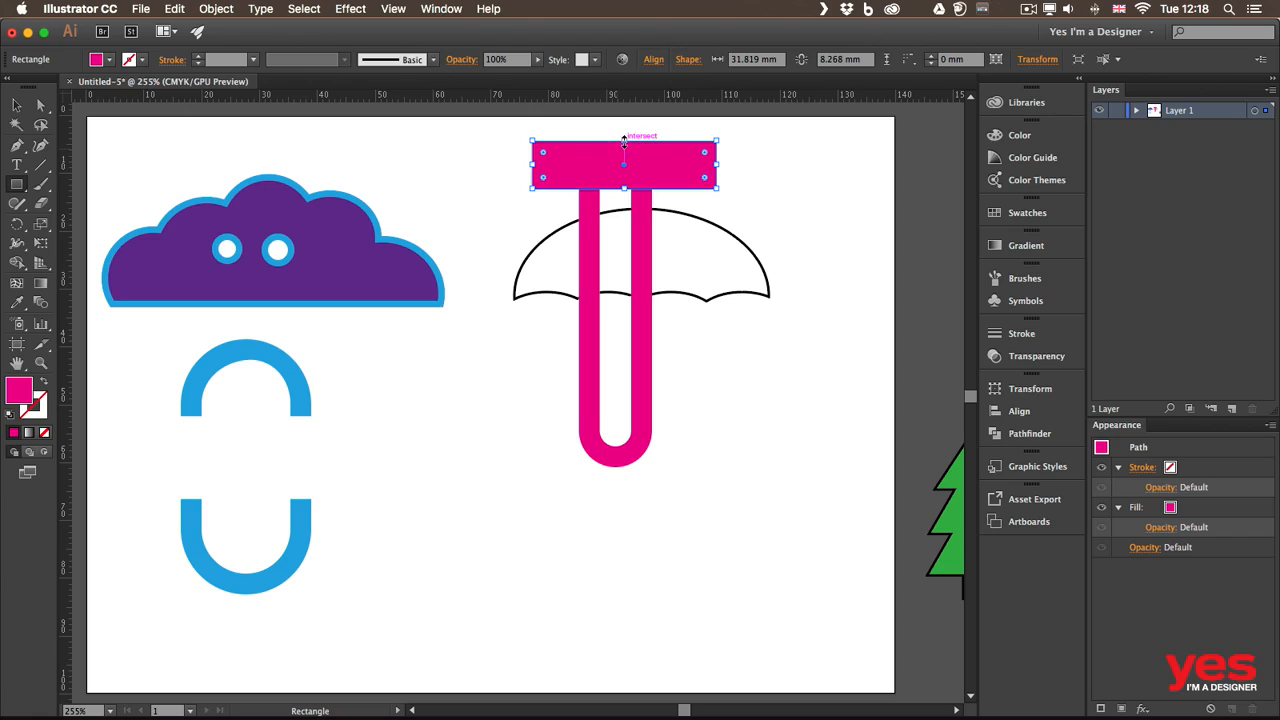
{"action": "left_click_drag", "start_coordinate": [624, 141], "coordinate": [624, 131]}
{"action": "key", "text": "d"}
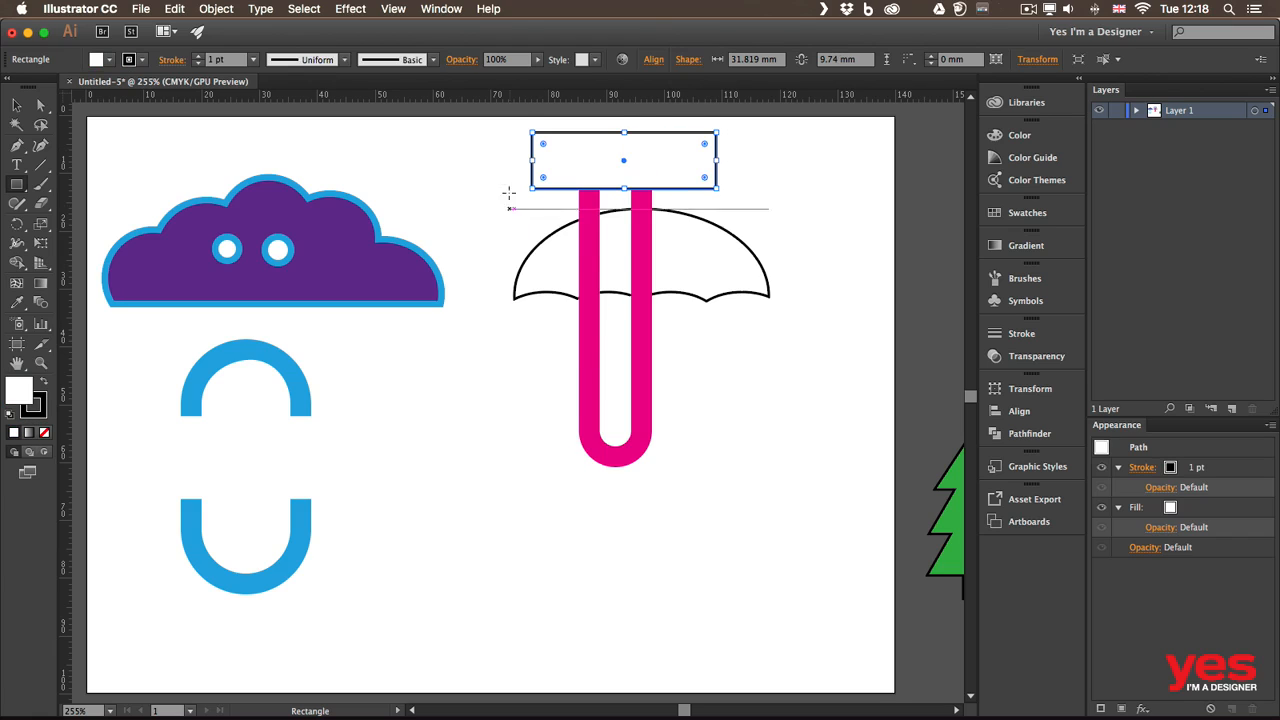
{"action": "left_click_drag", "start_coordinate": [510, 165], "coordinate": [609, 422]}
{"action": "key", "text": "v"}
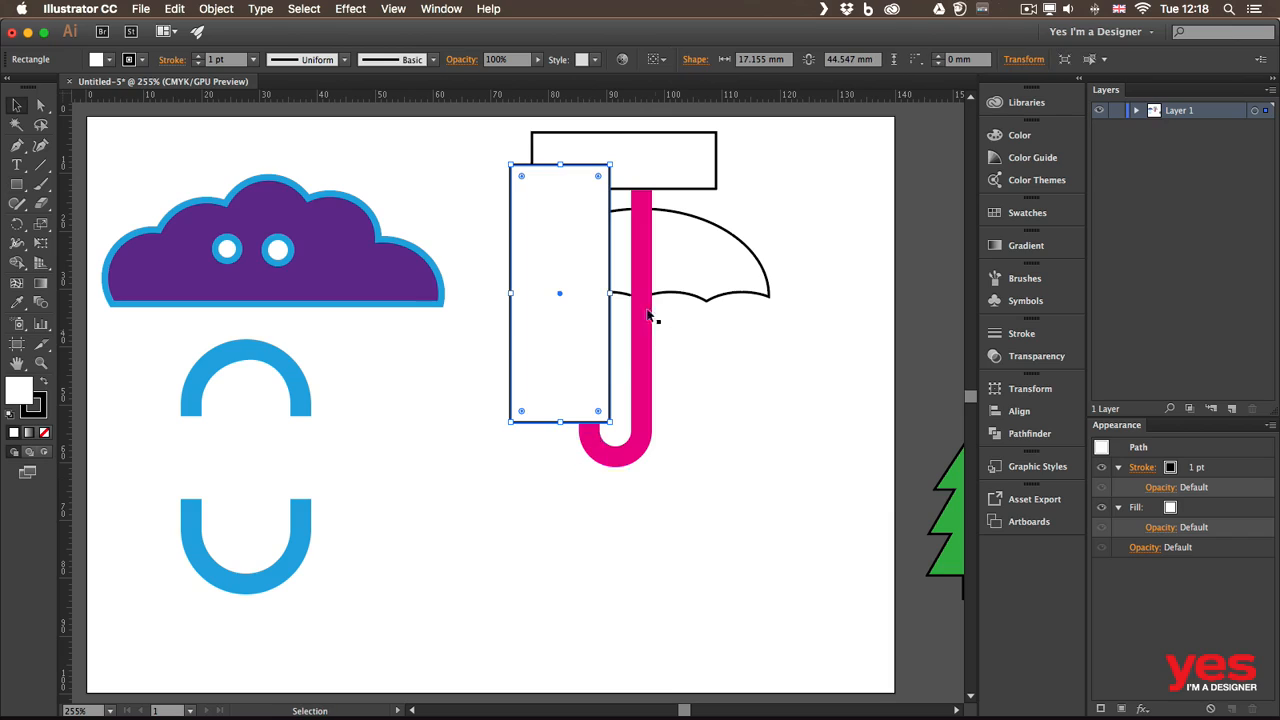
Remove both rectangles and the magenta parts they cover with Shape Builder, leaving a J-shaped umbrella handle.
{"action": "left_click", "coordinate": [677, 150], "text": "shift"}
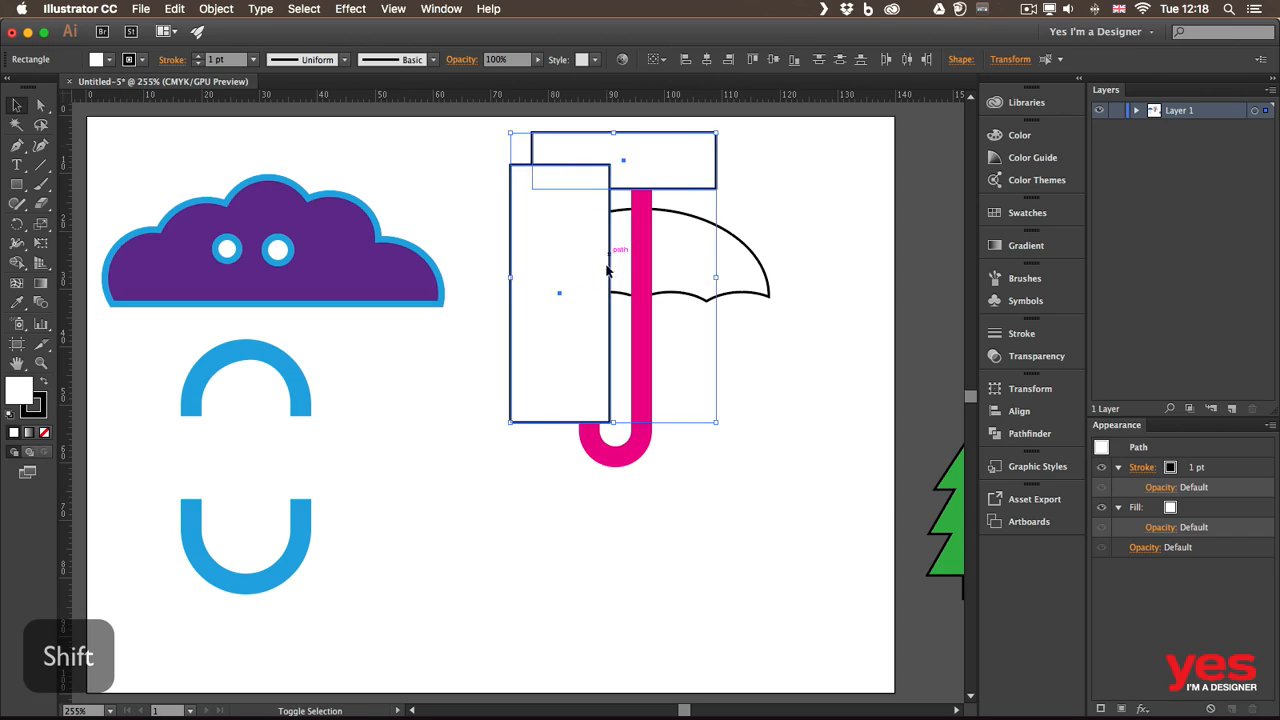
{"action": "left_click", "coordinate": [634, 252], "text": "shift"}
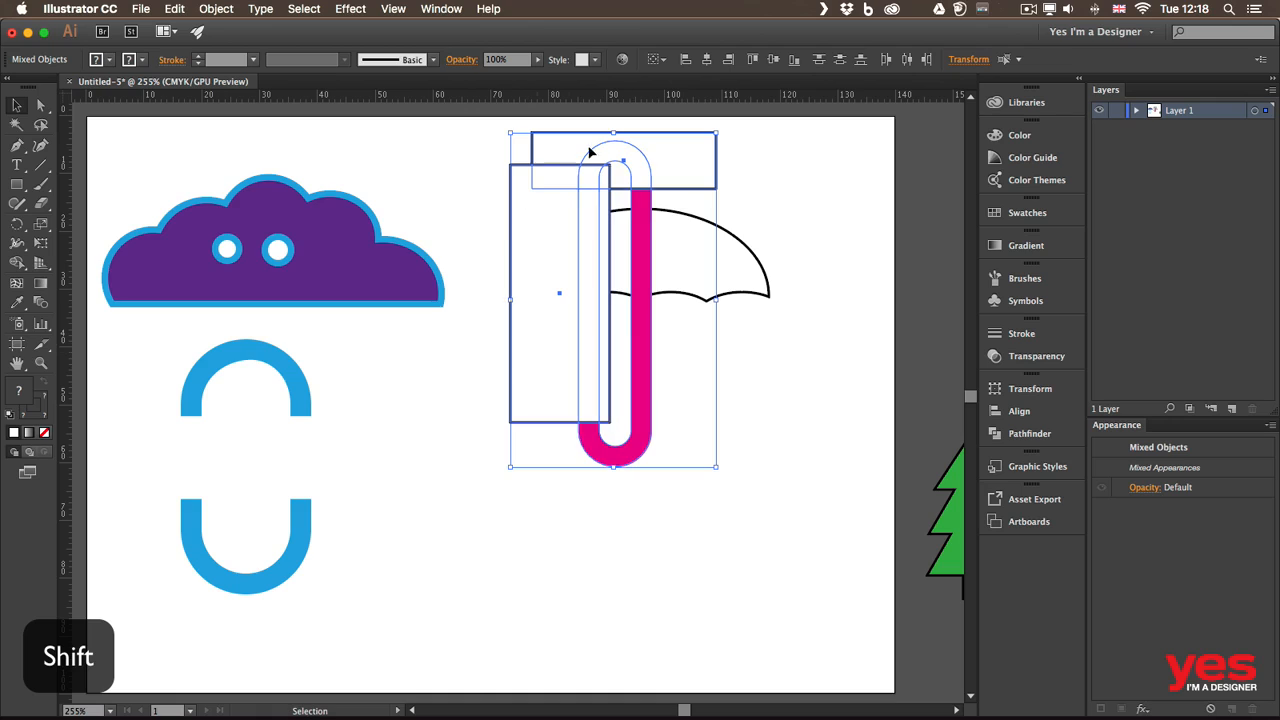
{"action": "left_click", "coordinate": [688, 225], "text": "shift"}
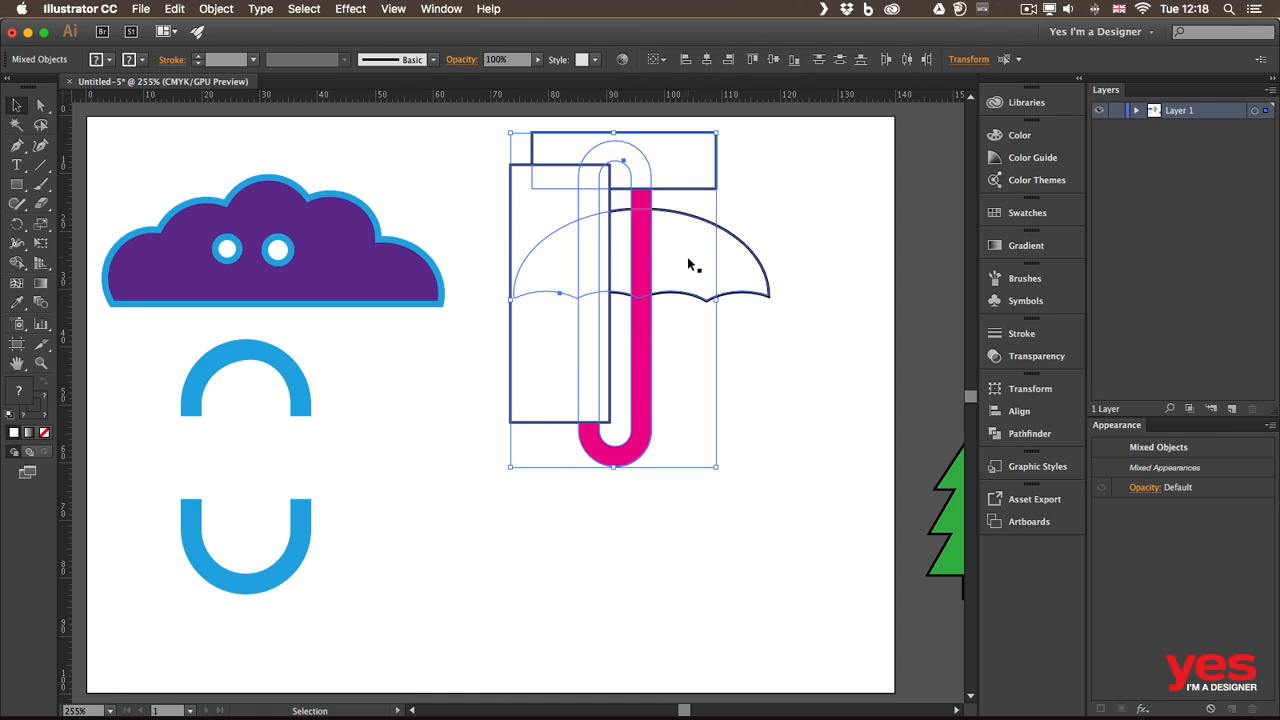
{"action": "left_click", "coordinate": [688, 263], "text": "shift"}
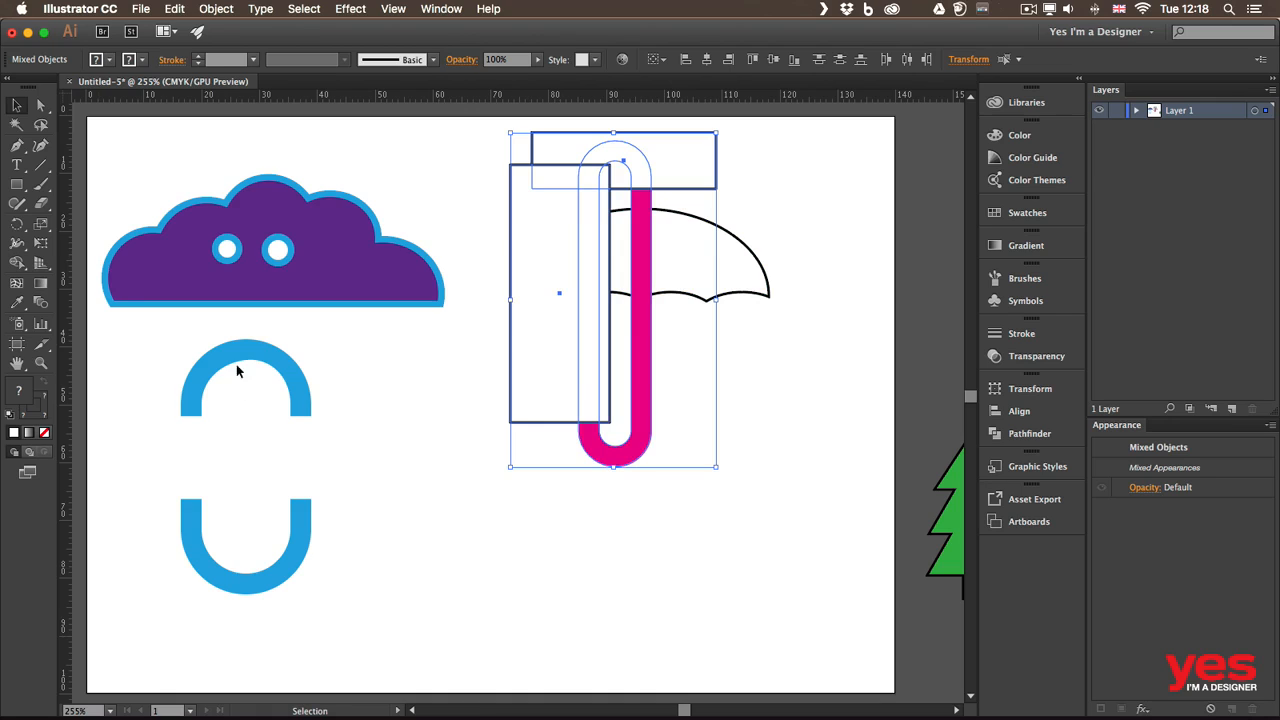
{"action": "left_click", "coordinate": [18, 264]}
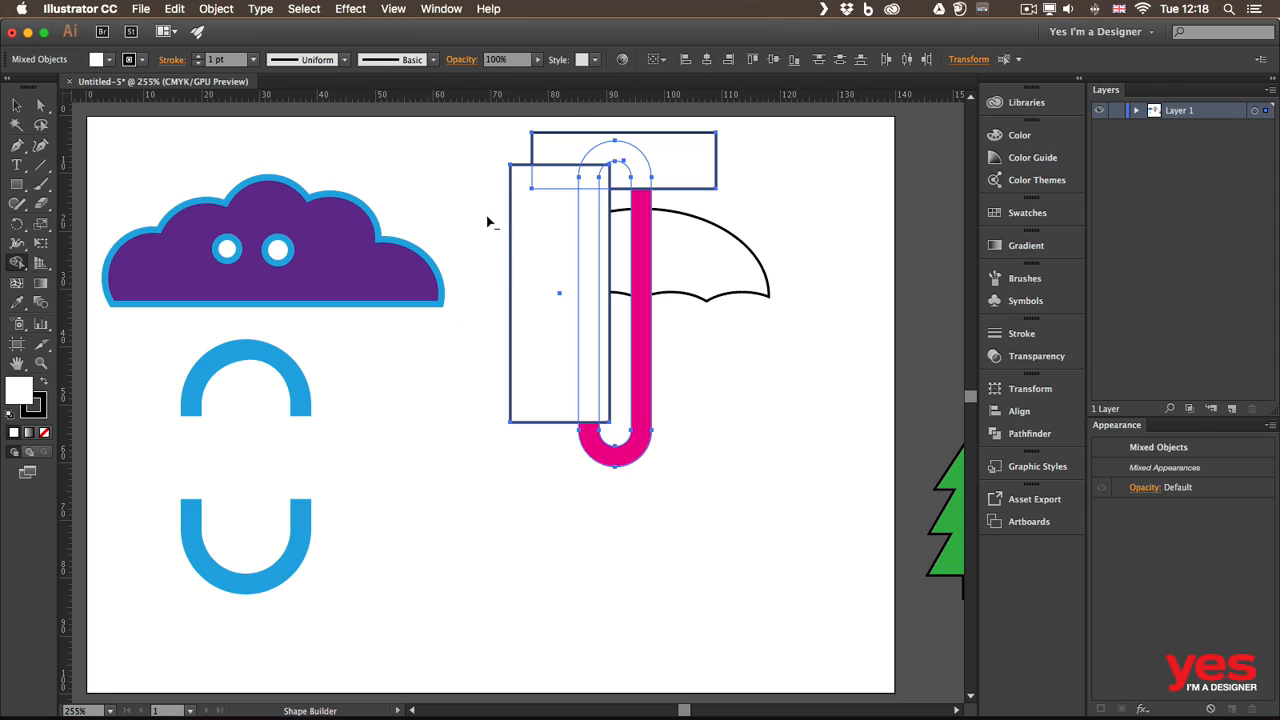
{"action": "mouse_move", "coordinate": [508, 134]}
{"action": "left_mouse_down"}
{"action": "mouse_move", "coordinate": [527, 163]}
{"action": "mouse_move", "coordinate": [562, 155]}
{"action": "mouse_move", "coordinate": [536, 224]}
{"action": "mouse_move", "coordinate": [607, 148]}
{"action": "mouse_move", "coordinate": [567, 213]}
{"action": "mouse_move", "coordinate": [612, 175]}
{"action": "mouse_move", "coordinate": [595, 201]}
{"action": "left_mouse_up"}
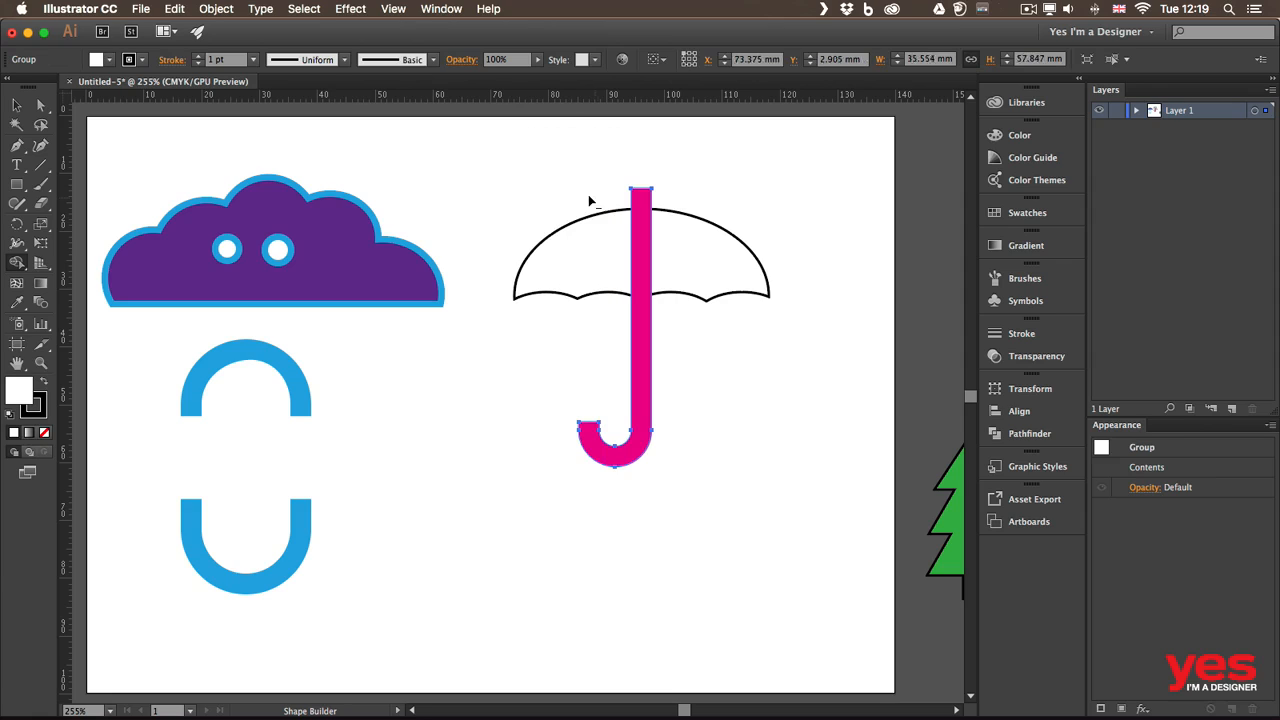
{"action": "key", "text": "v"}
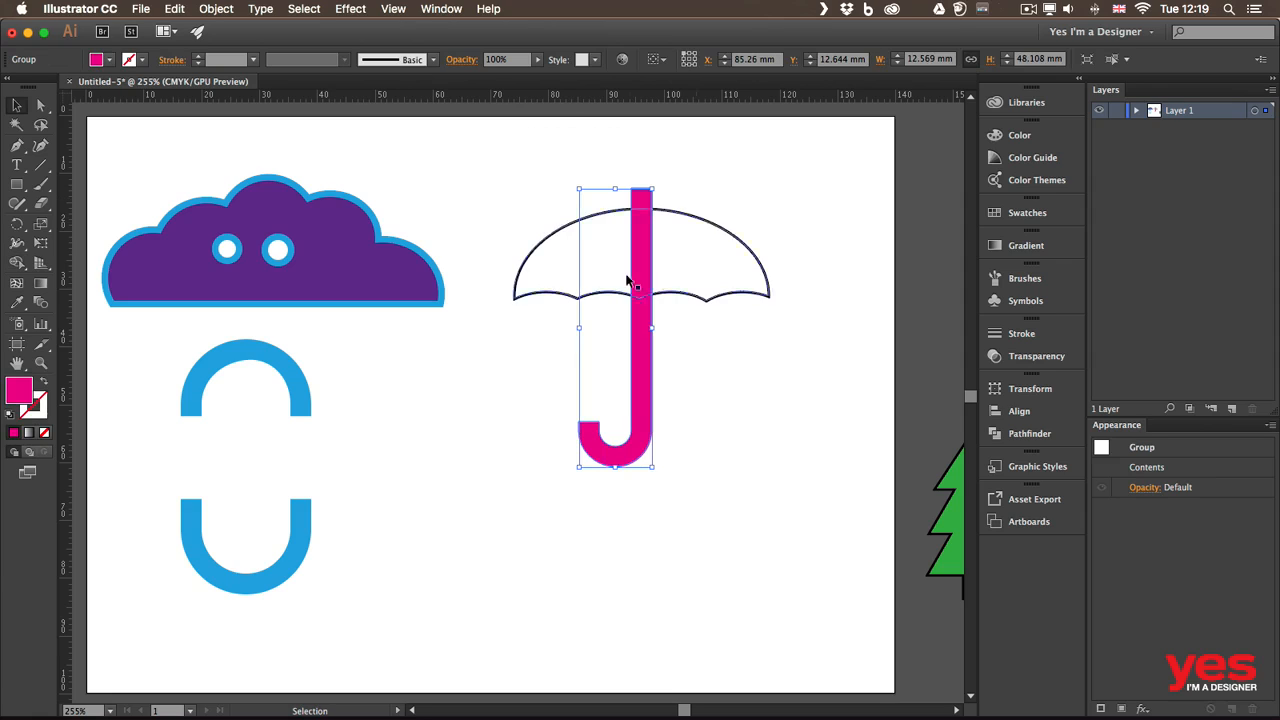
{"action": "left_click", "coordinate": [702, 185]}
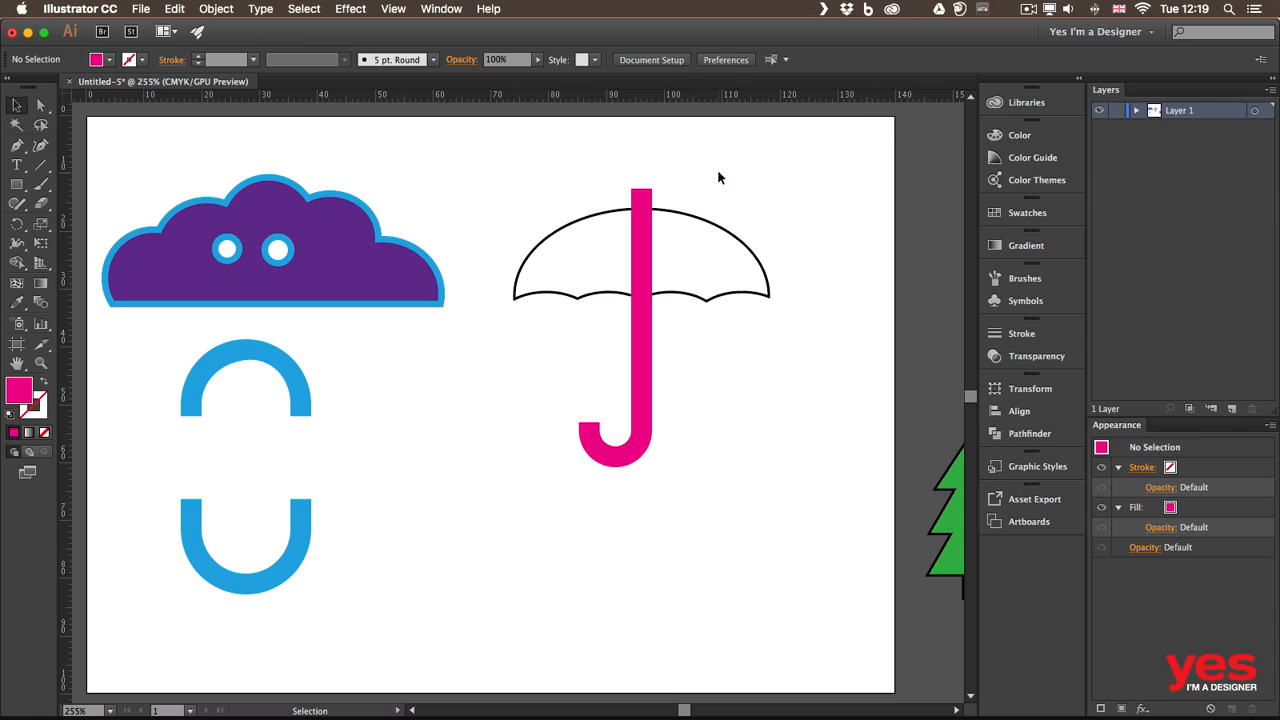
Fill the umbrella canopy with orange and remove its stroke.
{"action": "left_click", "coordinate": [689, 219]}
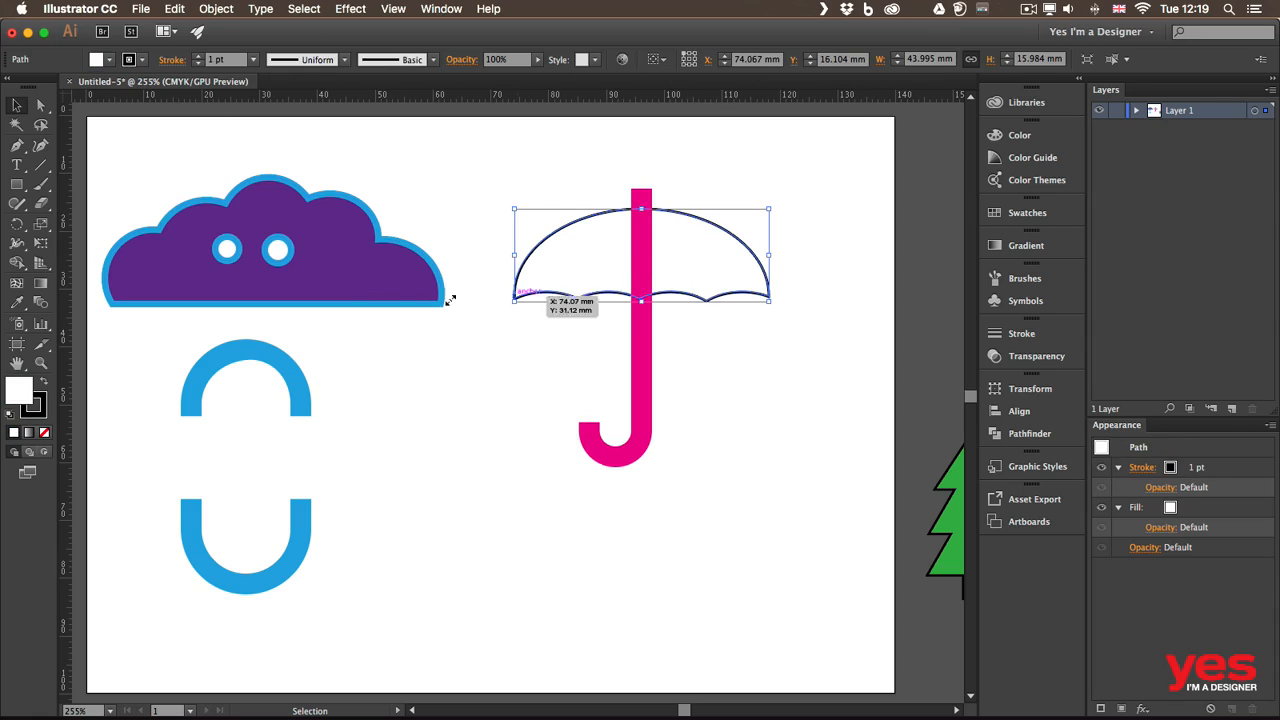
{"action": "left_click", "coordinate": [107, 60]}
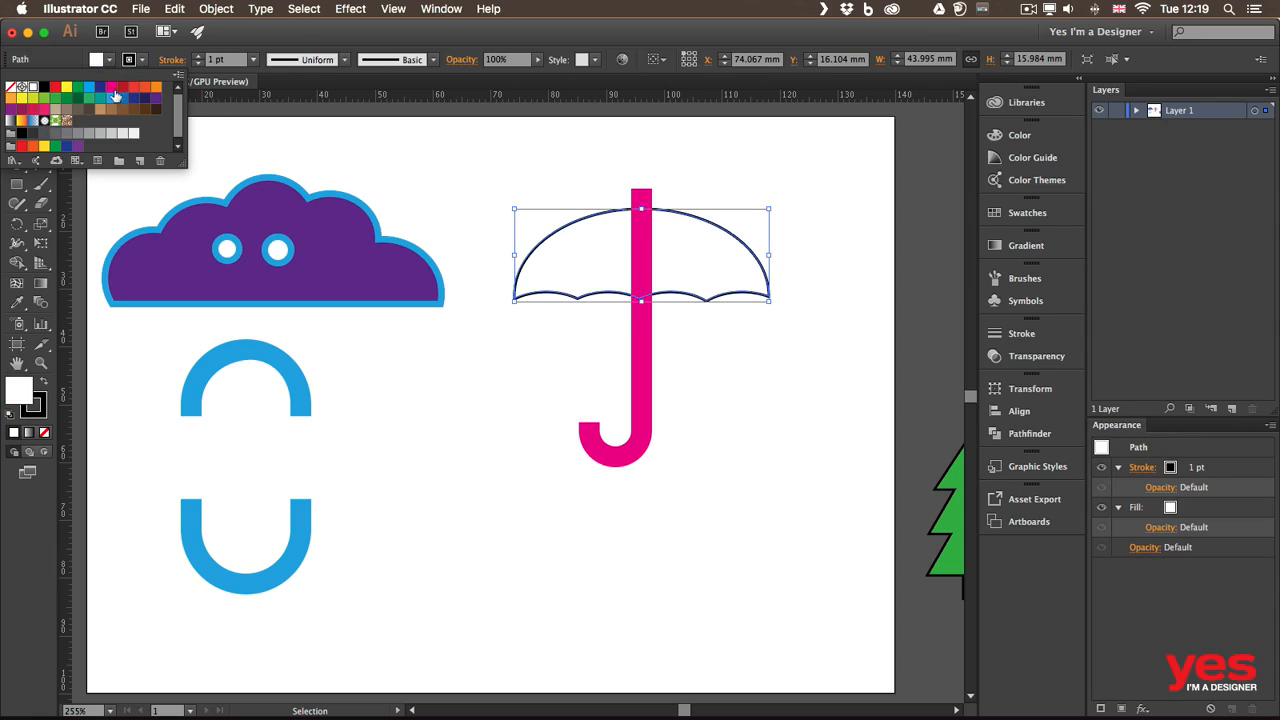
{"action": "left_click", "coordinate": [145, 87]}
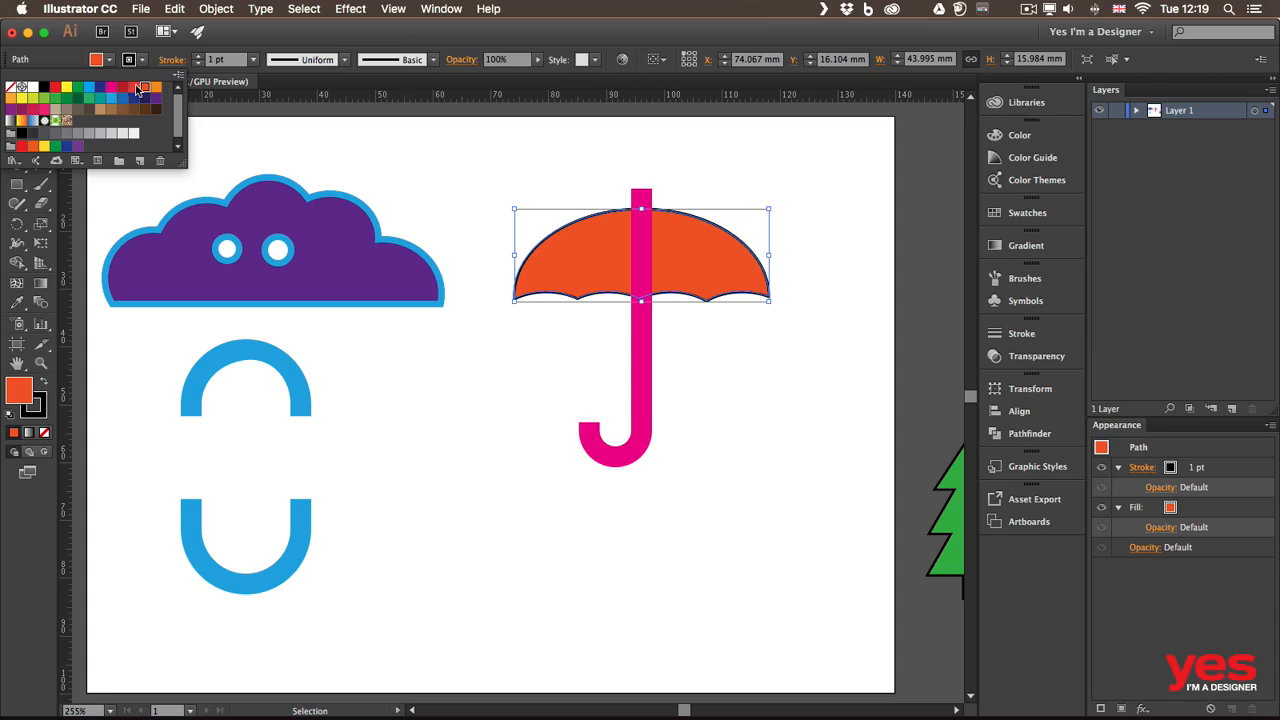
{"action": "left_click", "coordinate": [139, 62]}
{"action": "left_click", "coordinate": [140, 61]}
{"action": "left_click", "coordinate": [9, 88]}
{"action": "left_click", "coordinate": [529, 371]}
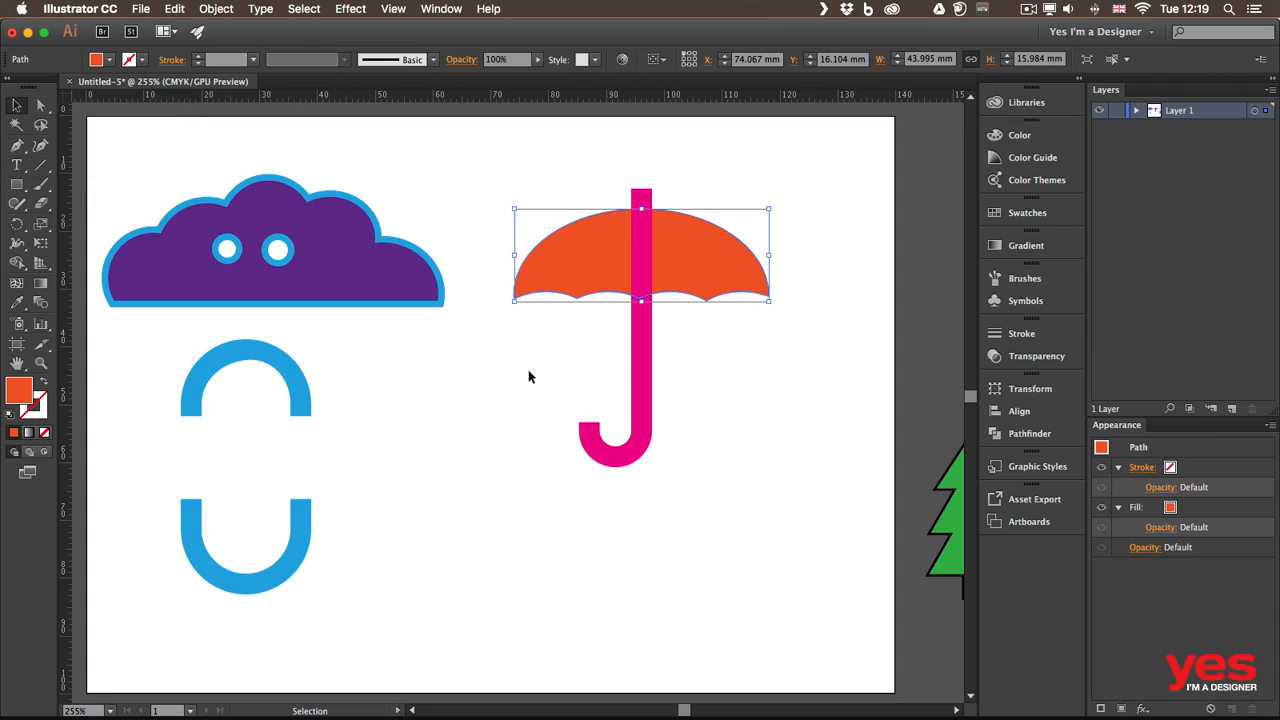
{"action": "left_click", "coordinate": [535, 388]}
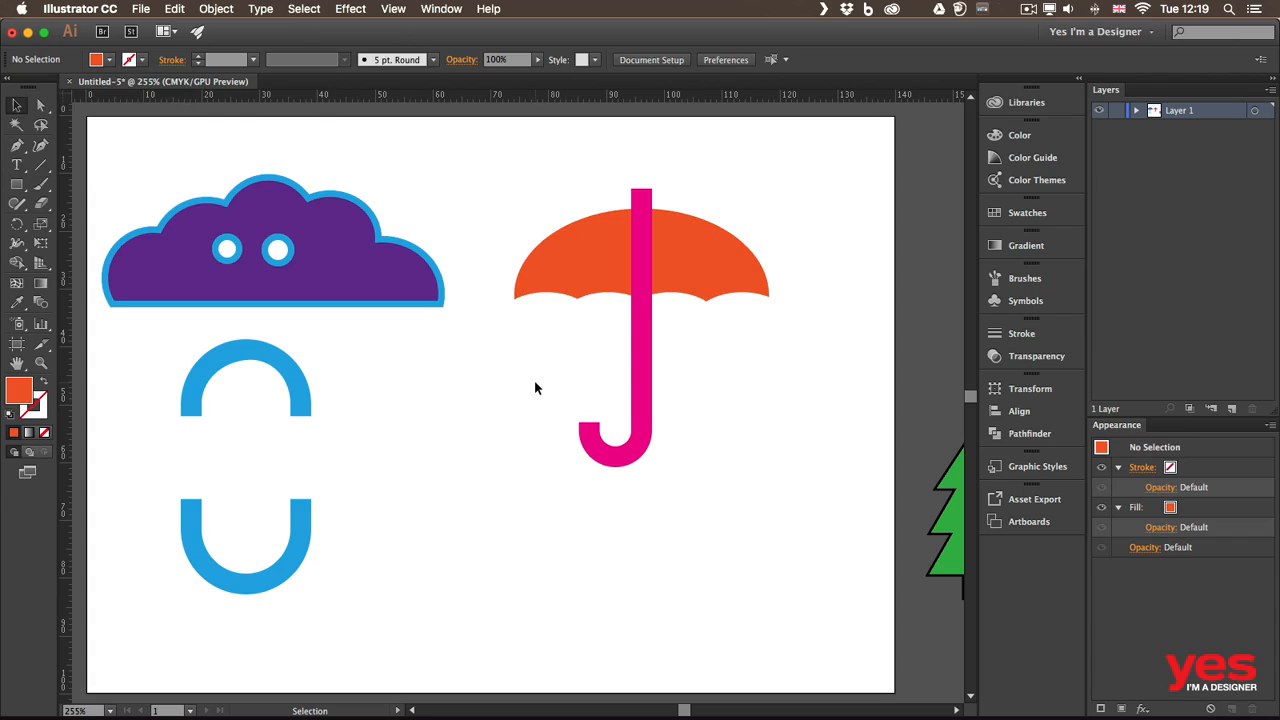
Change the umbrella canopy's fill to light blue.
{"action": "left_click", "coordinate": [599, 251]}
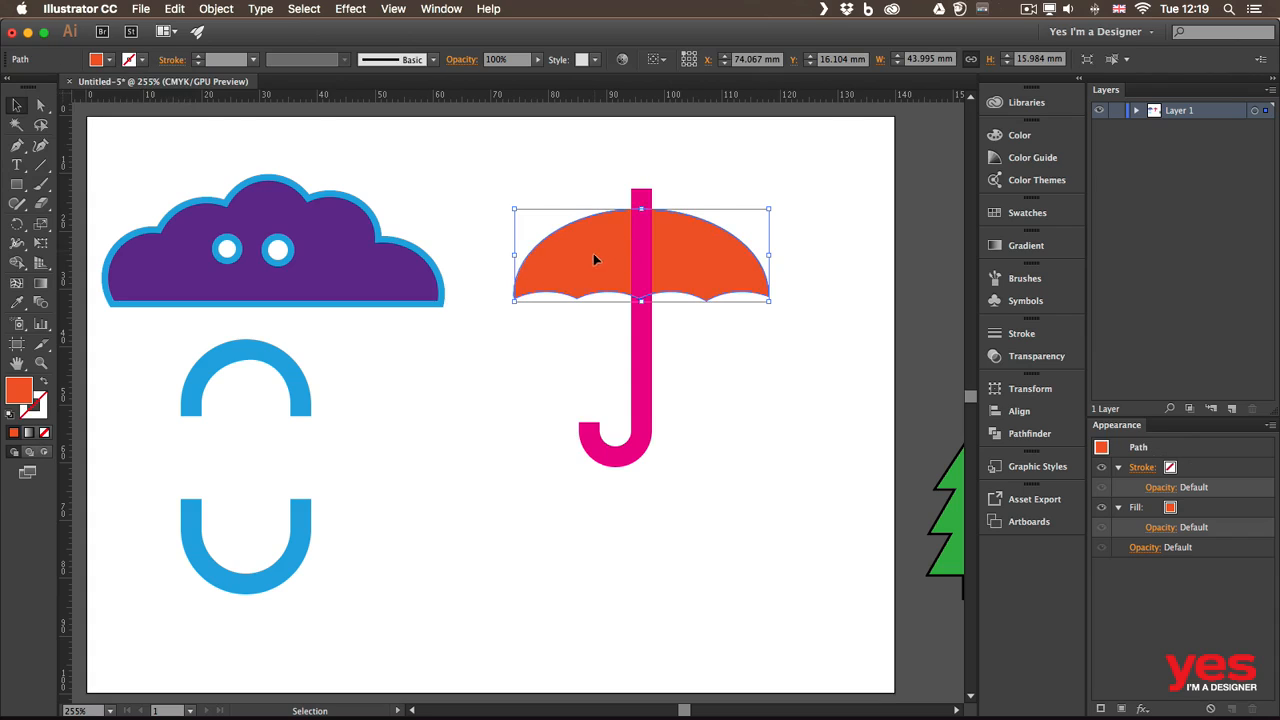
{"action": "left_click", "coordinate": [112, 62]}
{"action": "left_click", "coordinate": [89, 87]}
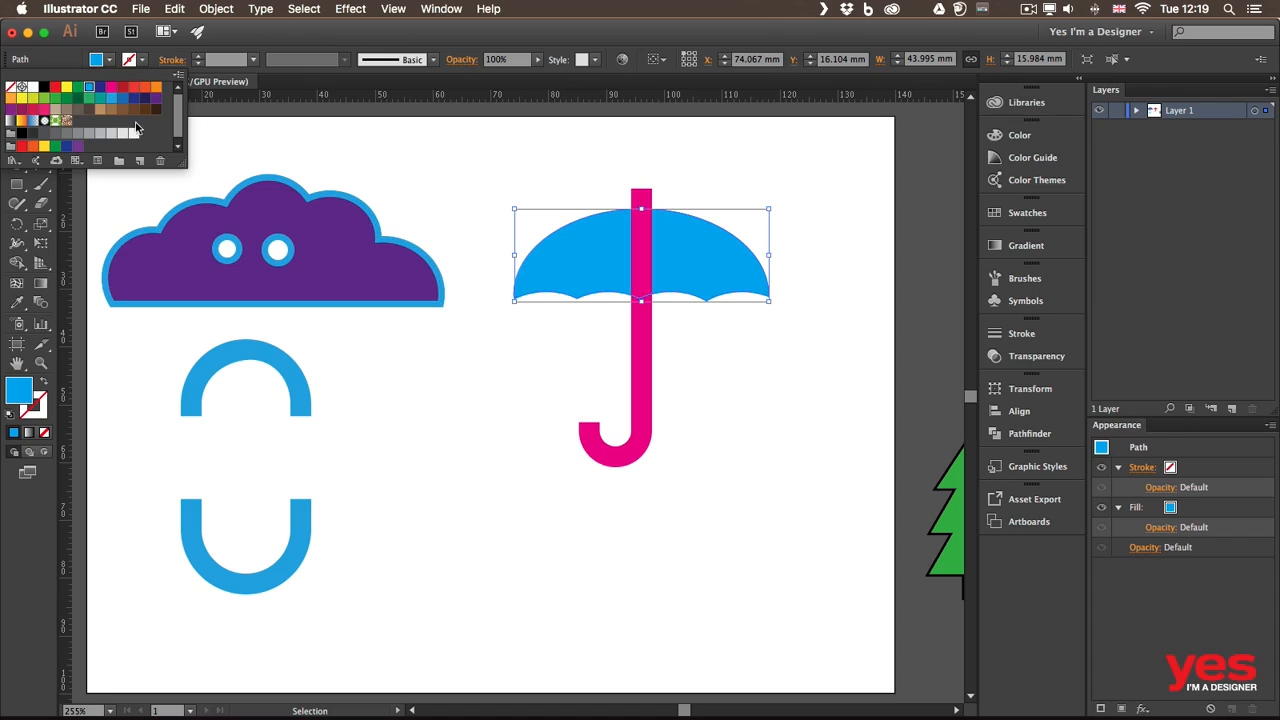
{"action": "left_click", "coordinate": [562, 334]}
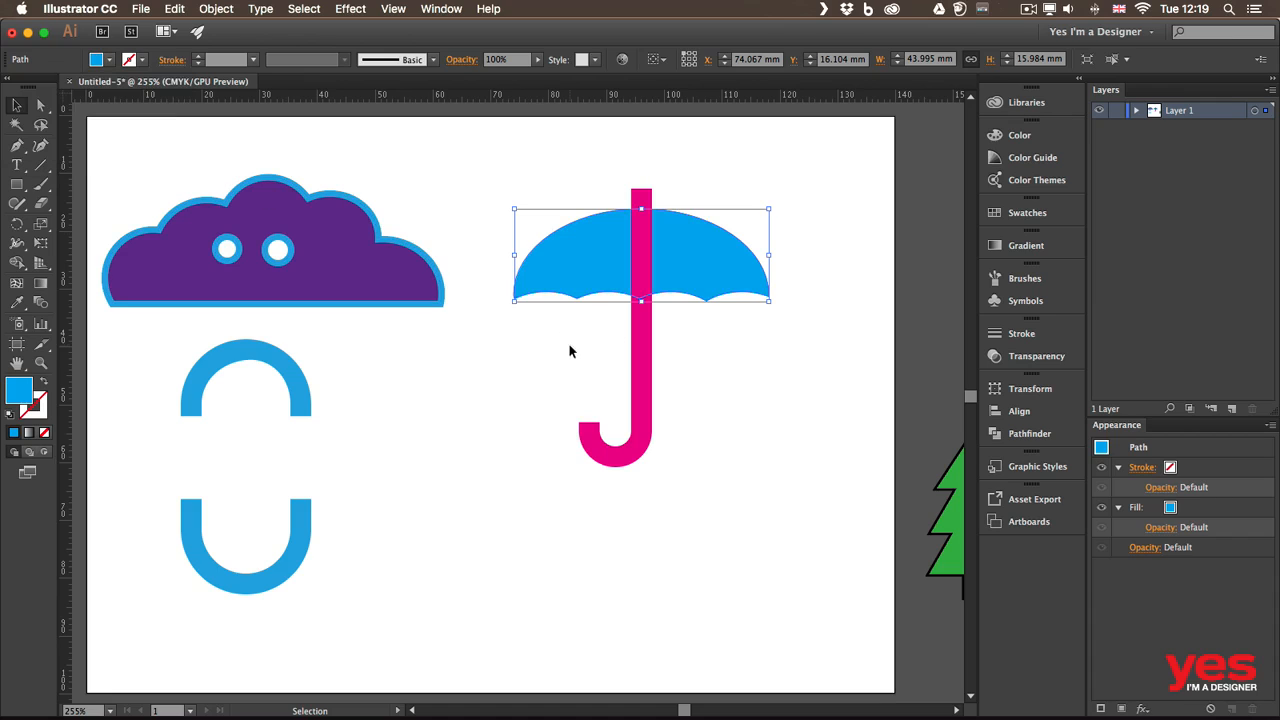
Bring the umbrella canopy to the front so it covers the upper part of the handle.
{"action": "right_click", "coordinate": [577, 256]}
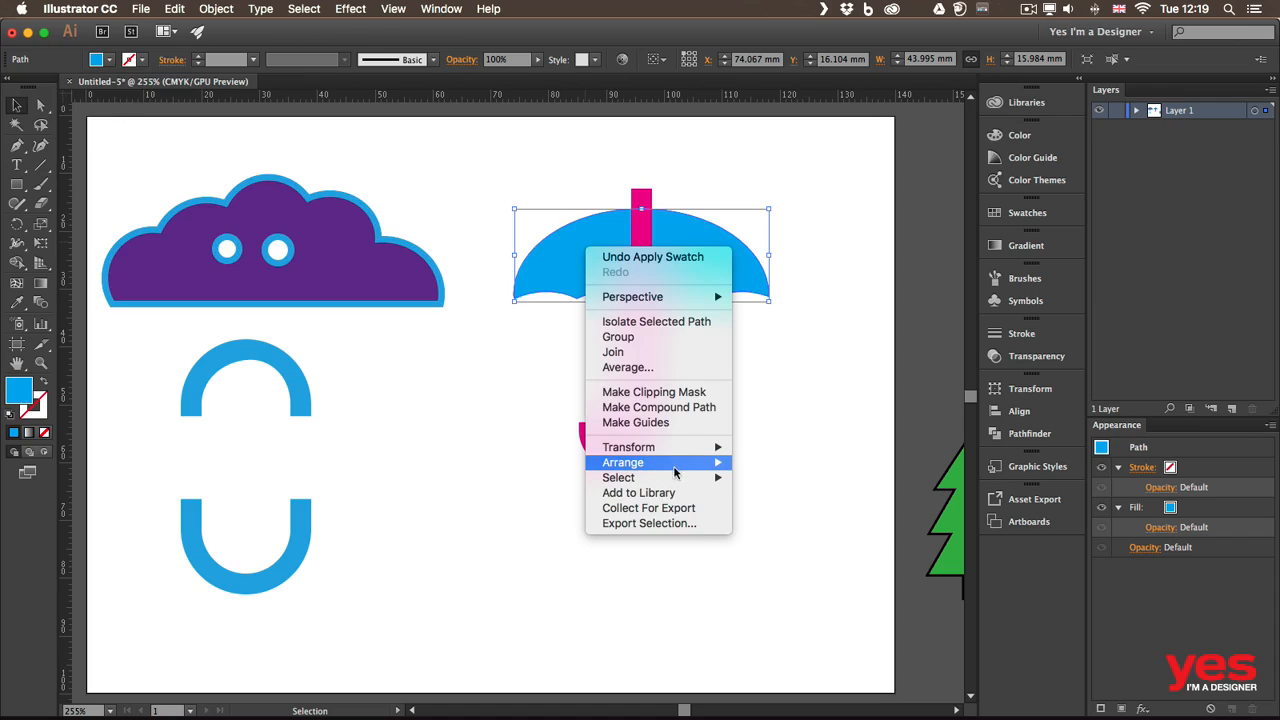
{"action": "mouse_move", "coordinate": [680, 464]}
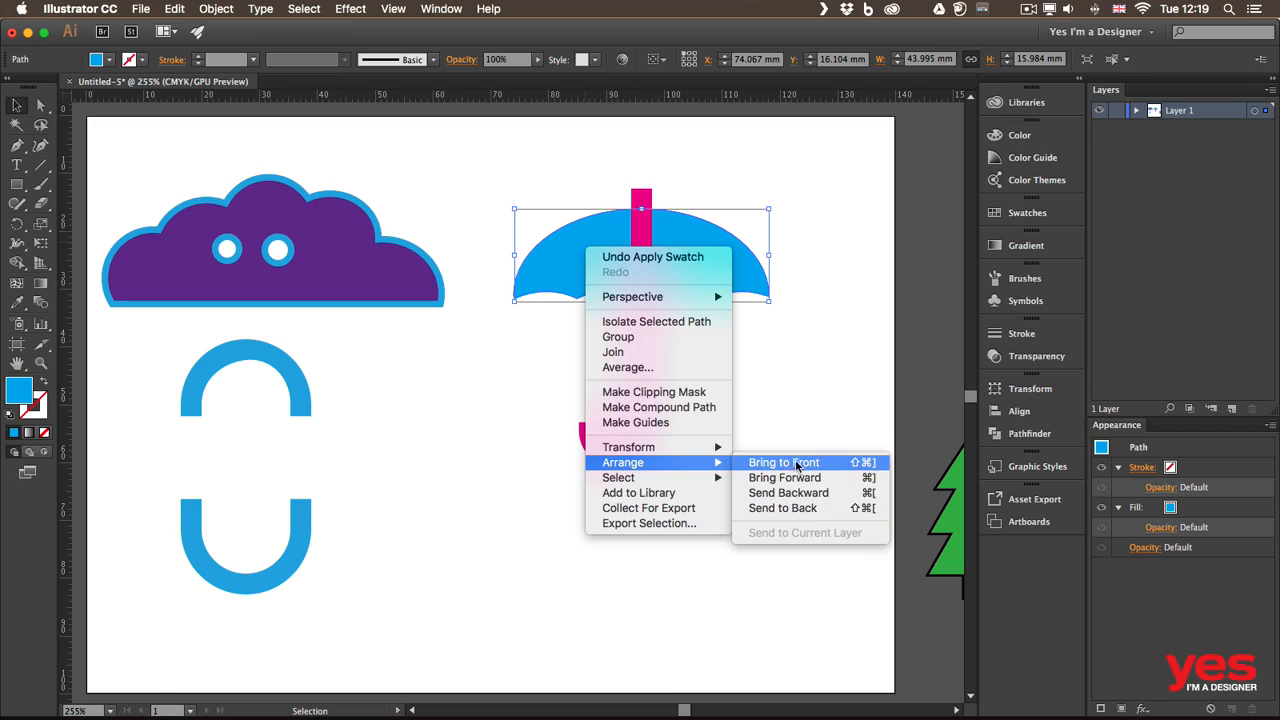
{"action": "left_click", "coordinate": [777, 463]}
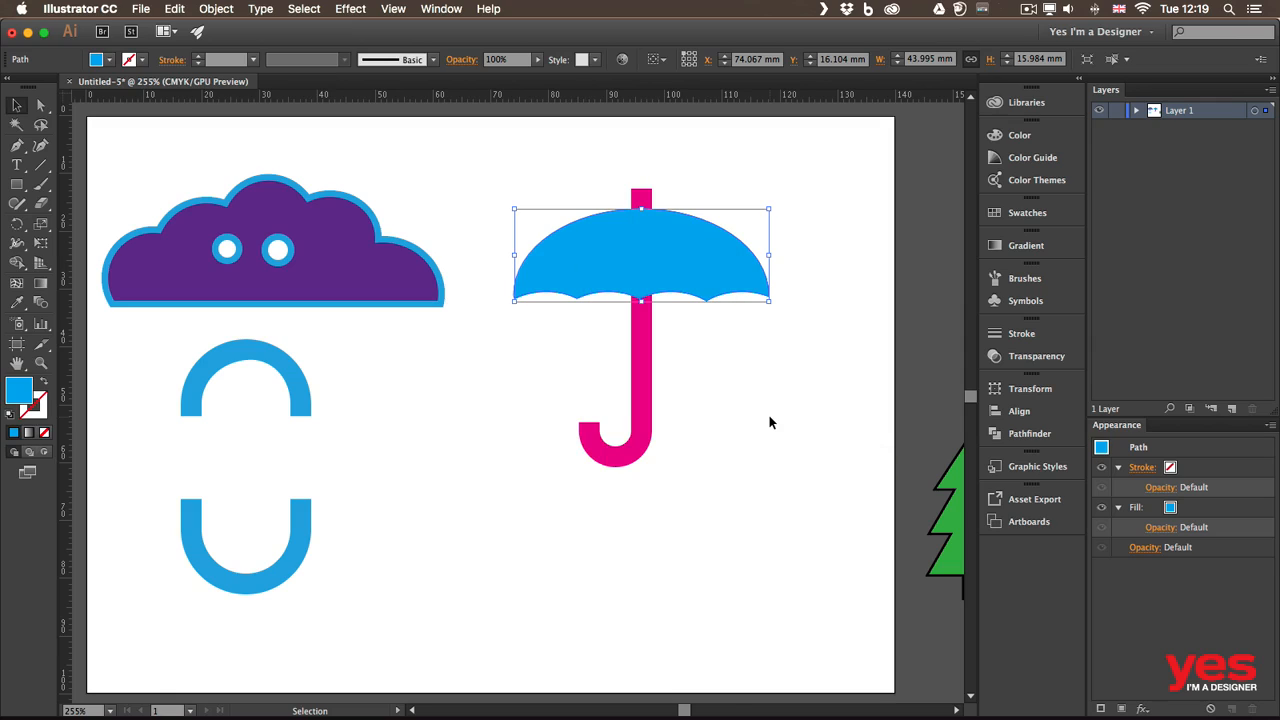
{"action": "left_click", "coordinate": [706, 347]}
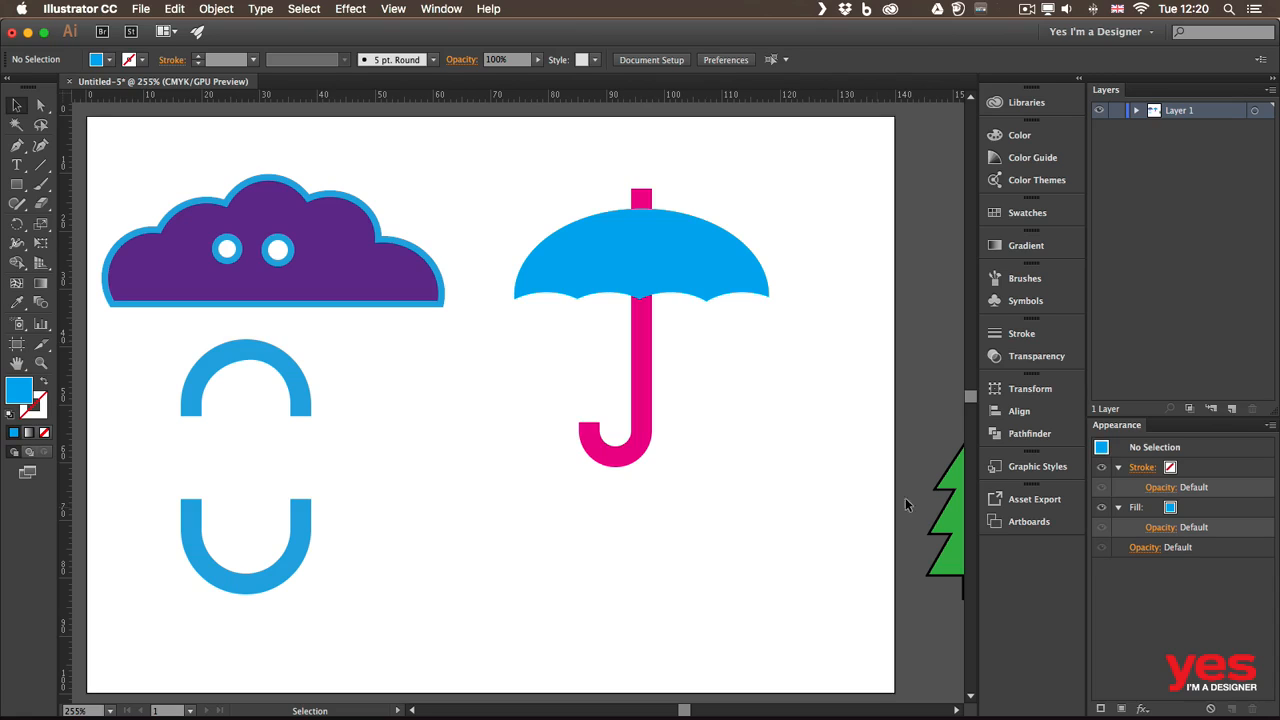
Move the green tree onto the artboard, to the lower right of the umbrella.
{"action": "left_click_drag", "start_coordinate": [955, 520], "coordinate": [745, 458]}
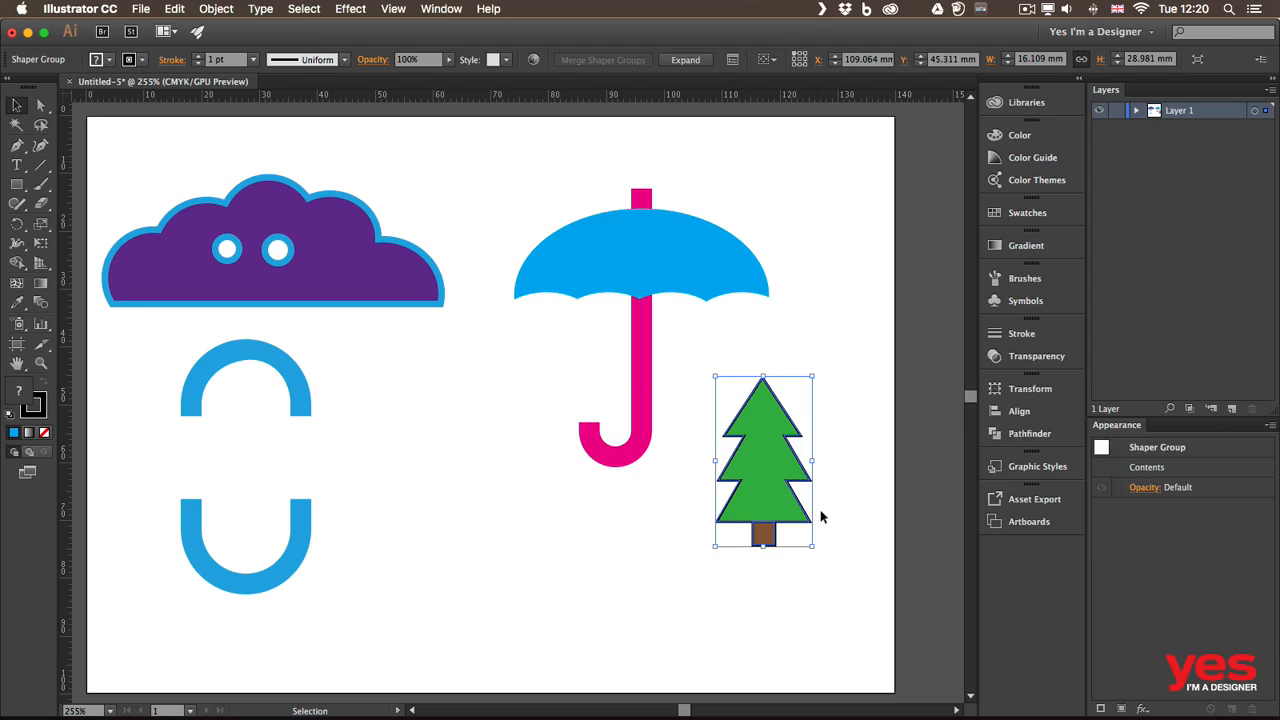
{"action": "left_click", "coordinate": [848, 484]}
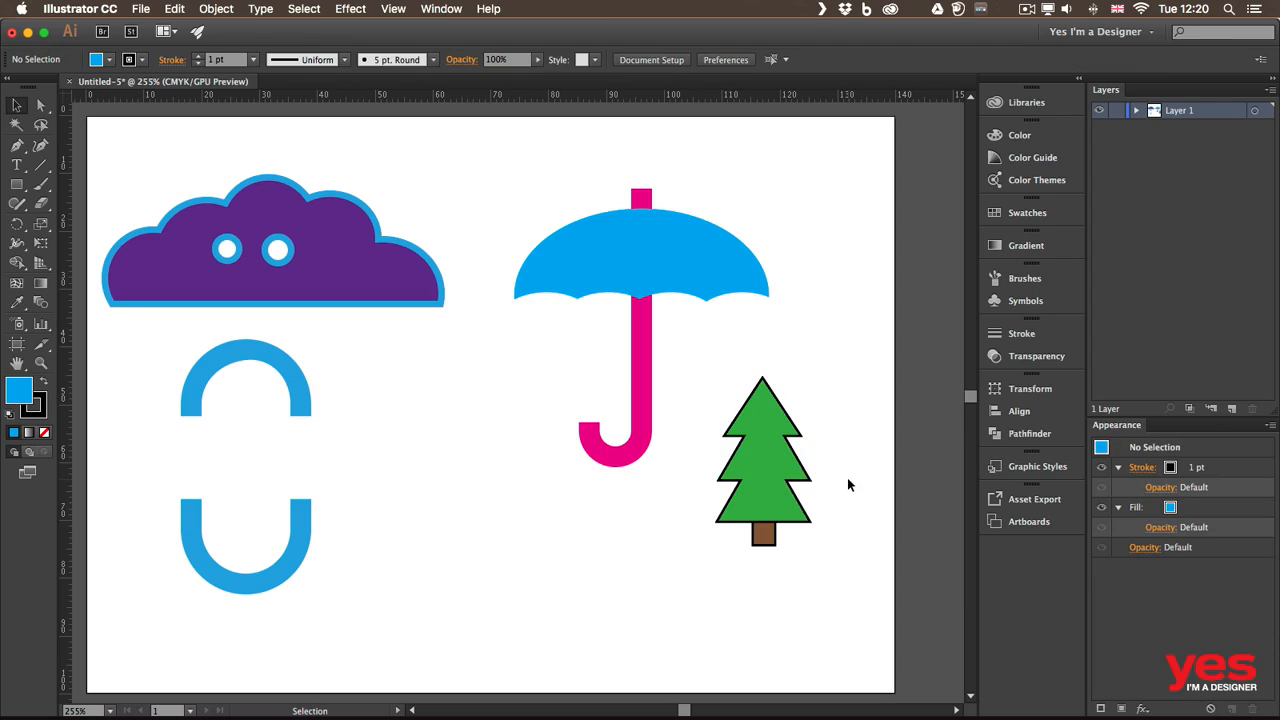